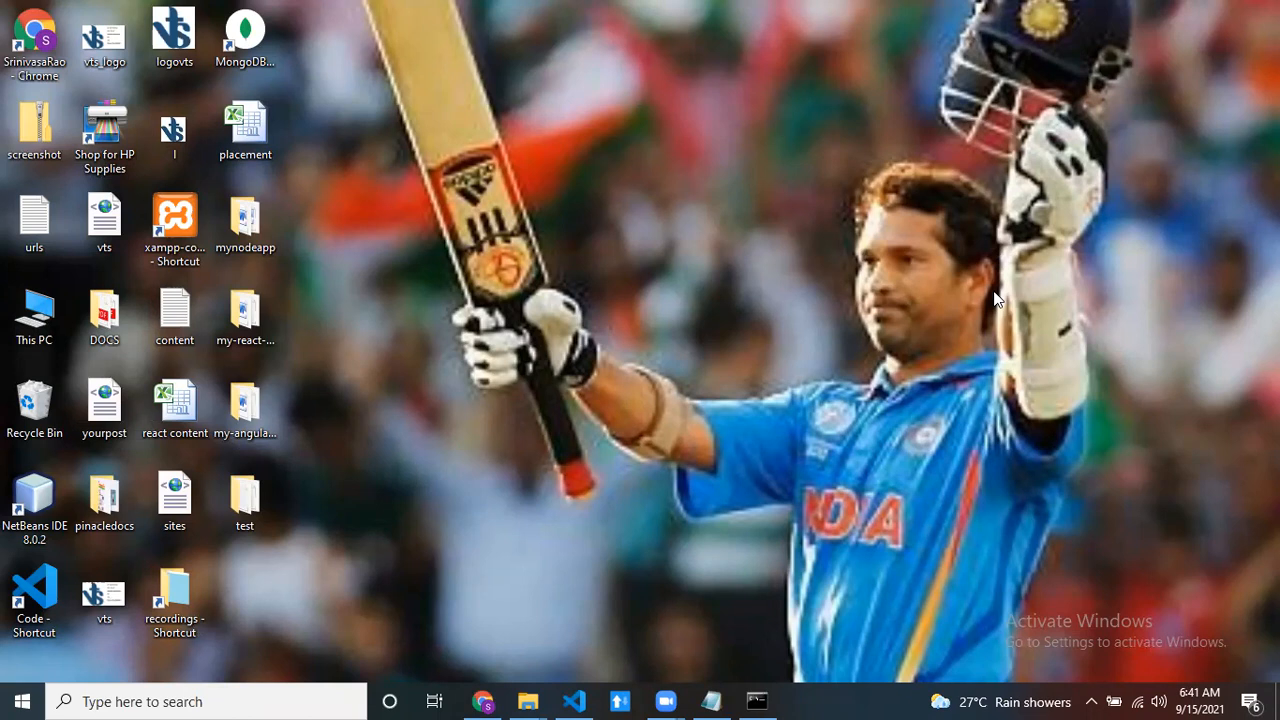
- Switch to Visual Studio Code, review the my-angular-app files and npm start output, and close the deleted .gitignore file
click(575, 700)
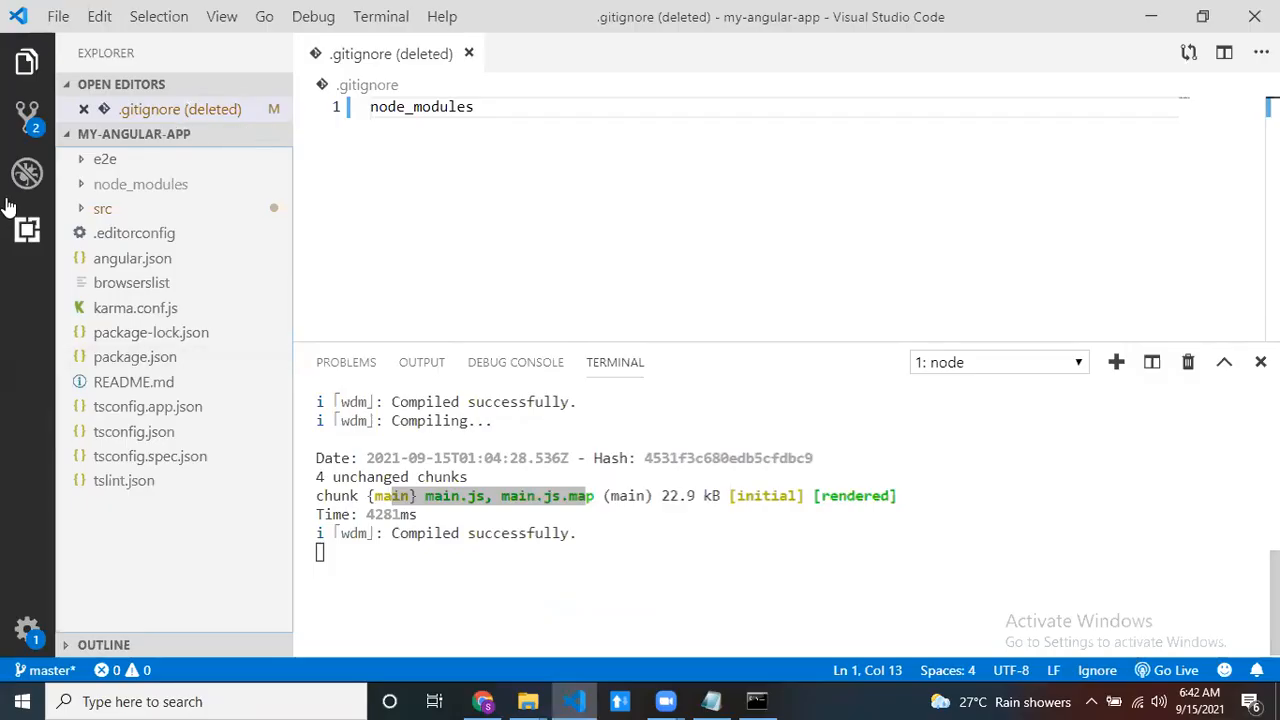
click(108, 134)
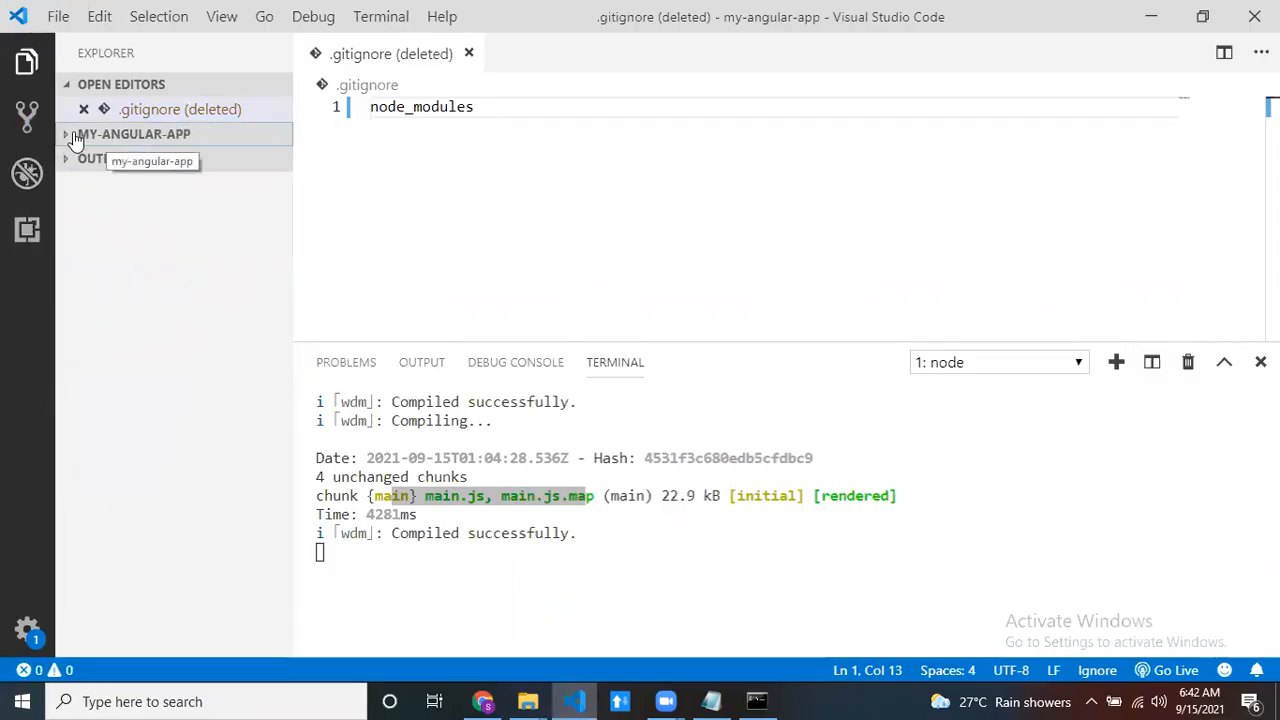
click(108, 134)
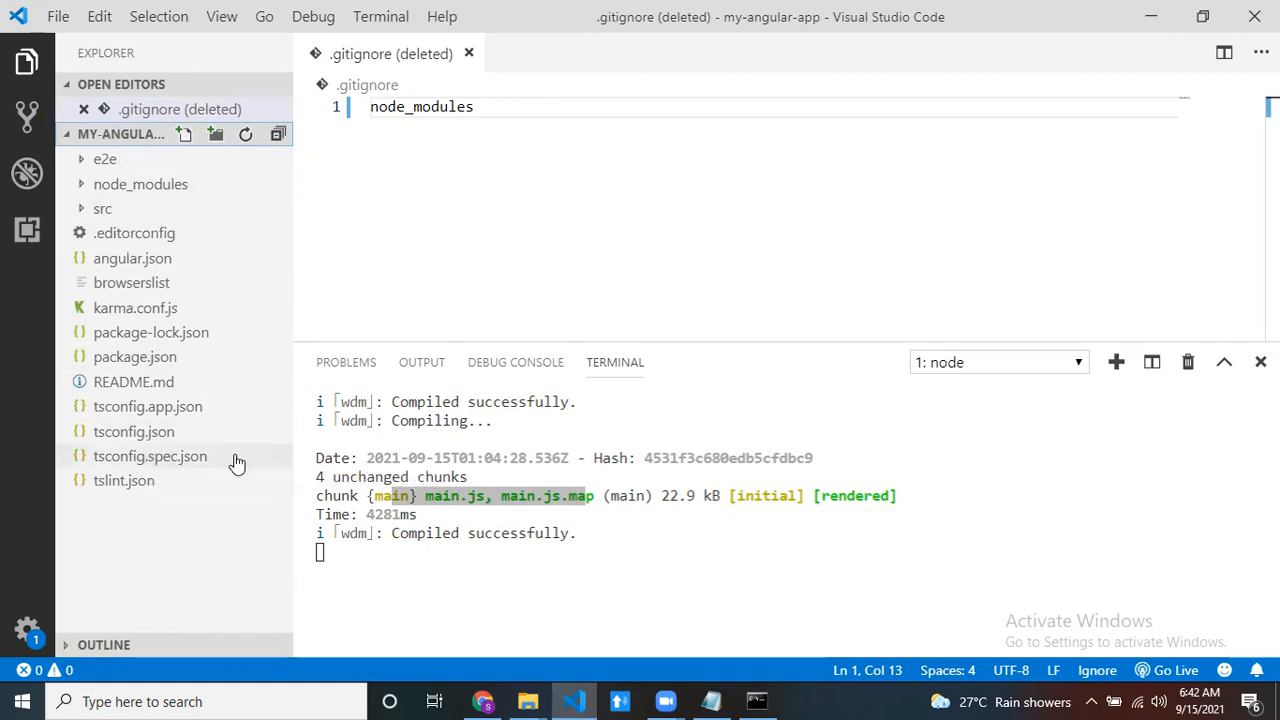
scroll(637, 540, up, 10)
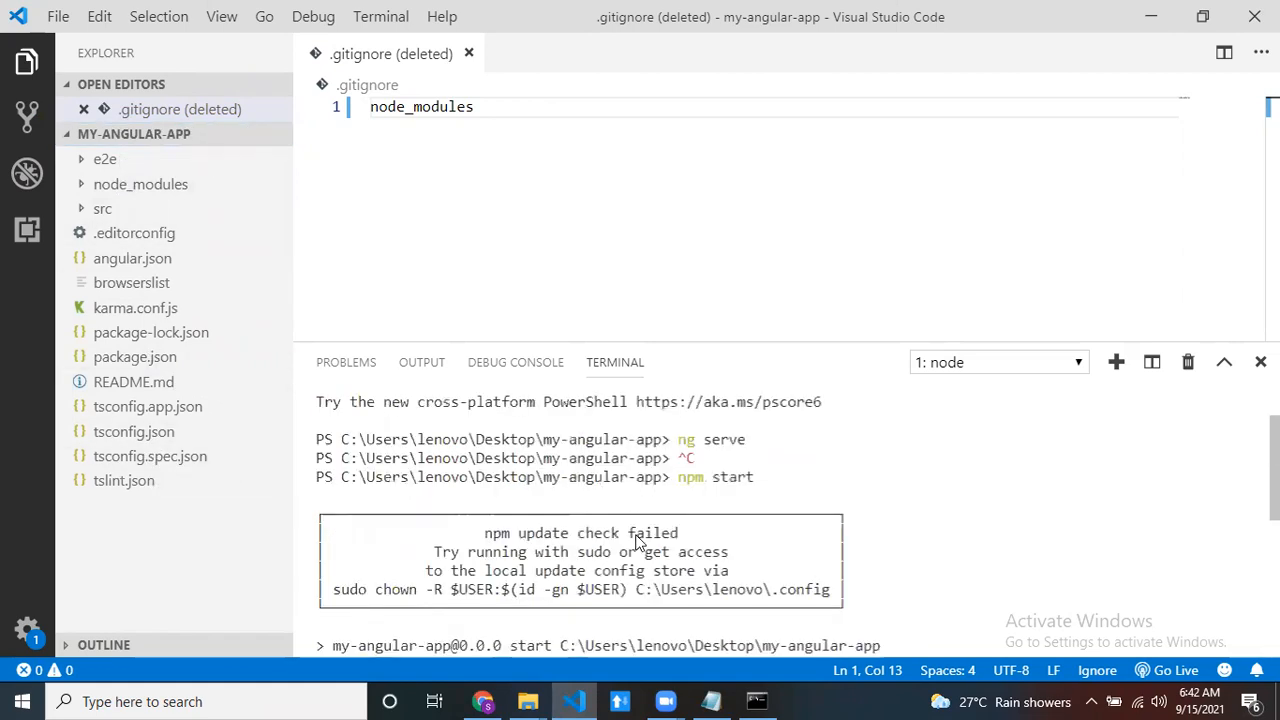
scroll(637, 540, down, 4)
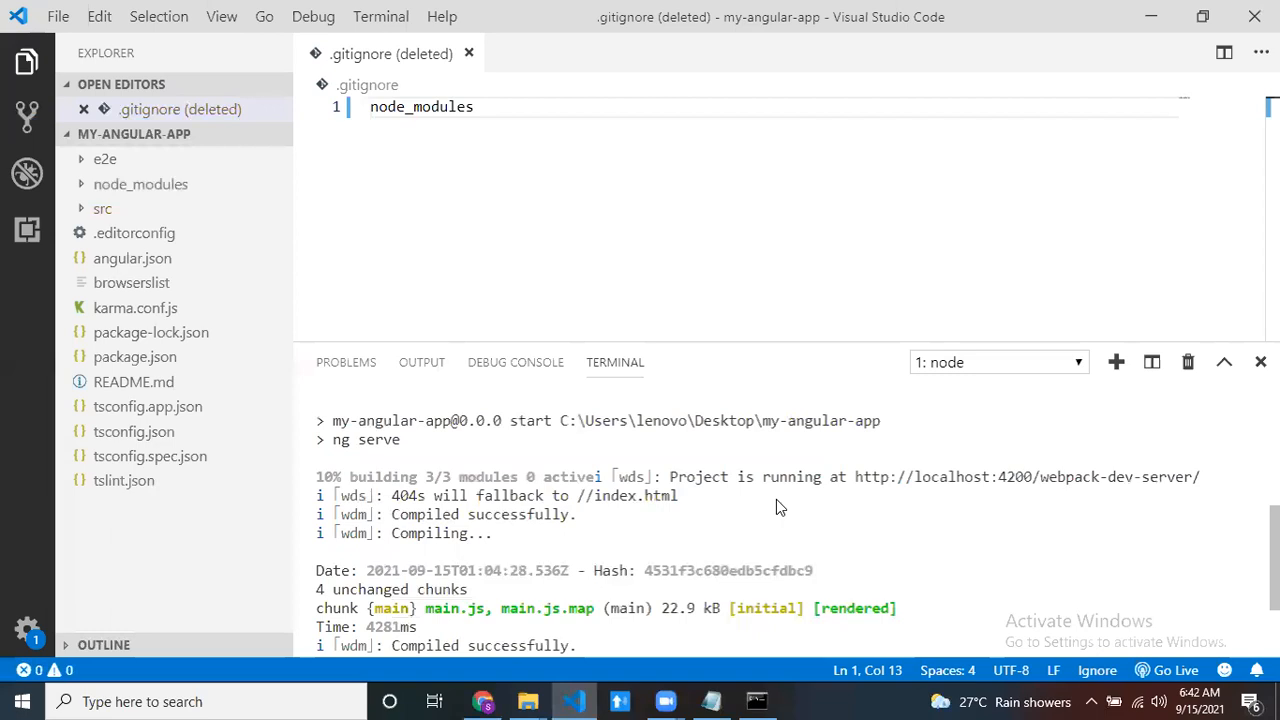
scroll(776, 508, up, 5)
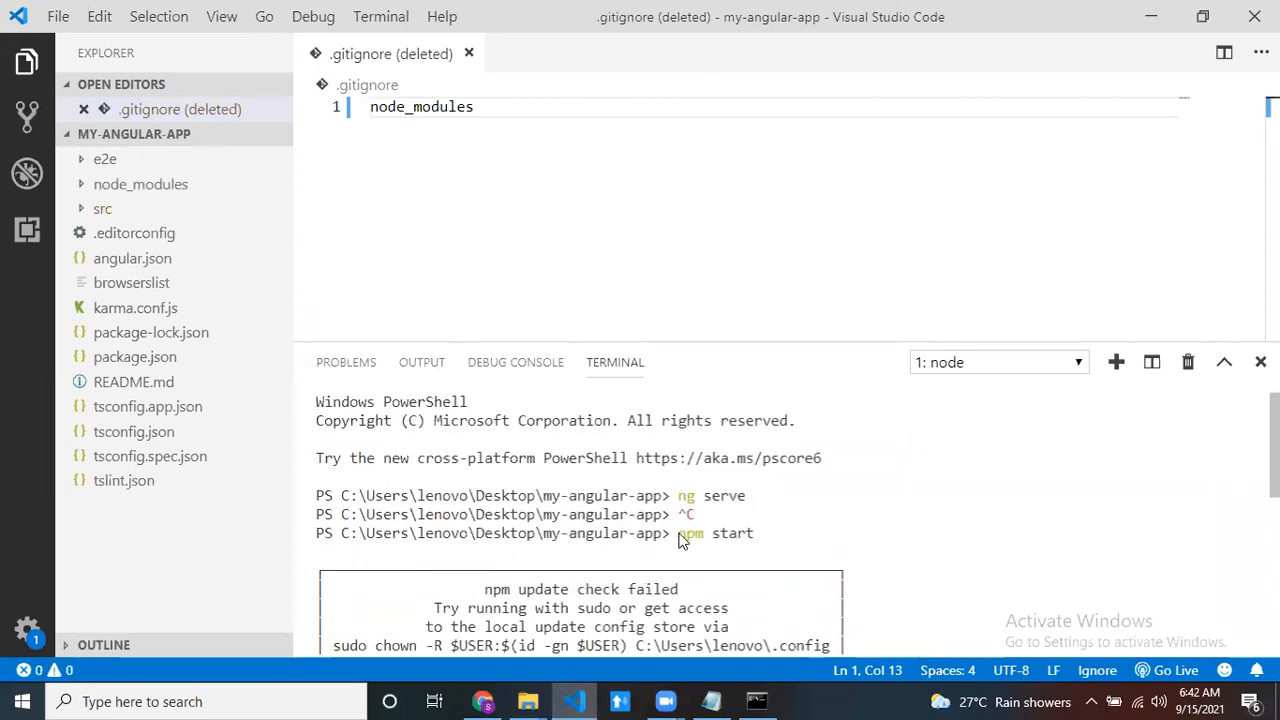
drag(680, 540, 748, 537)
scroll(963, 556, down, 5)
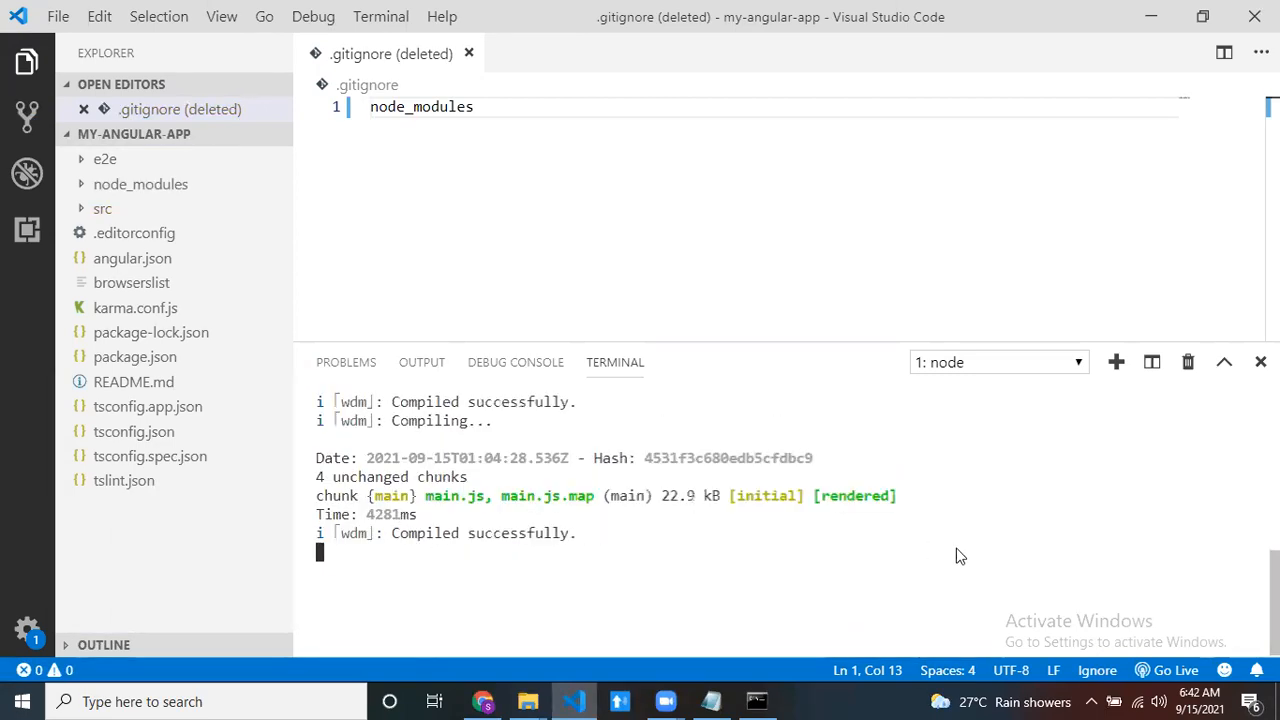
click(468, 54)
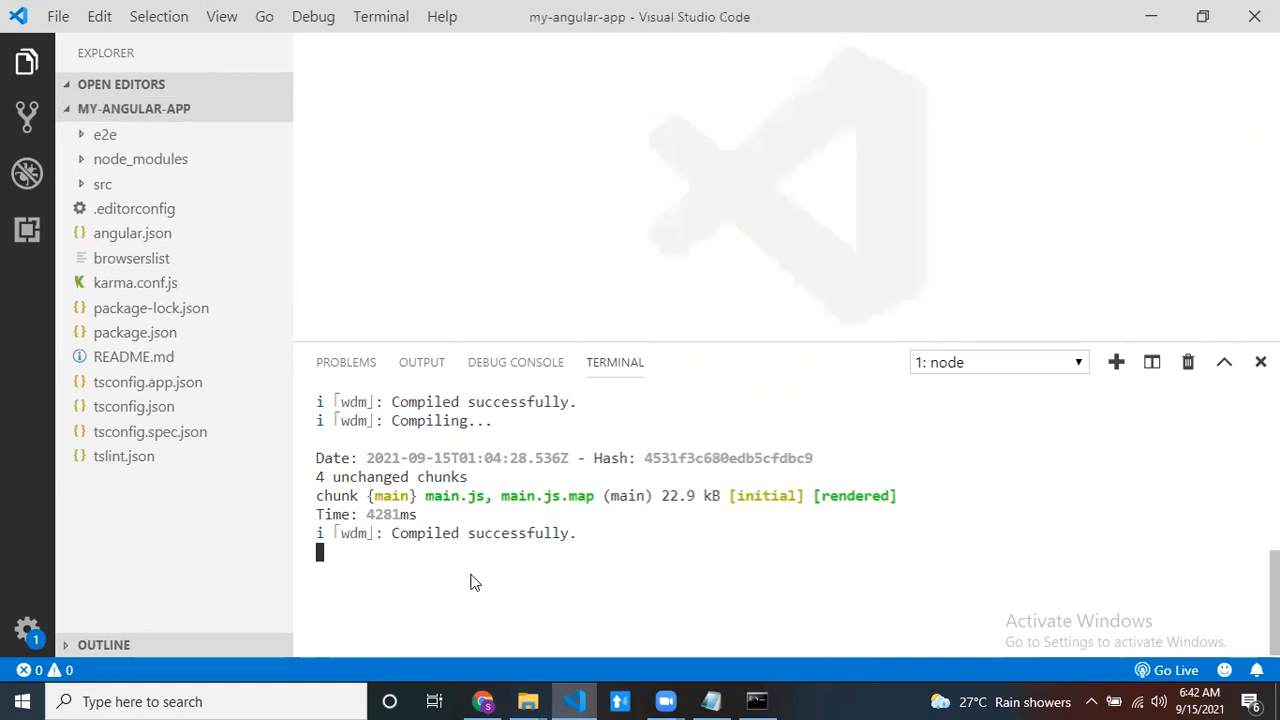
- Switch to Chrome and load the running Angular app at localhost:4200 in a new tab to view its heading
click(485, 700)
click(252, 15)
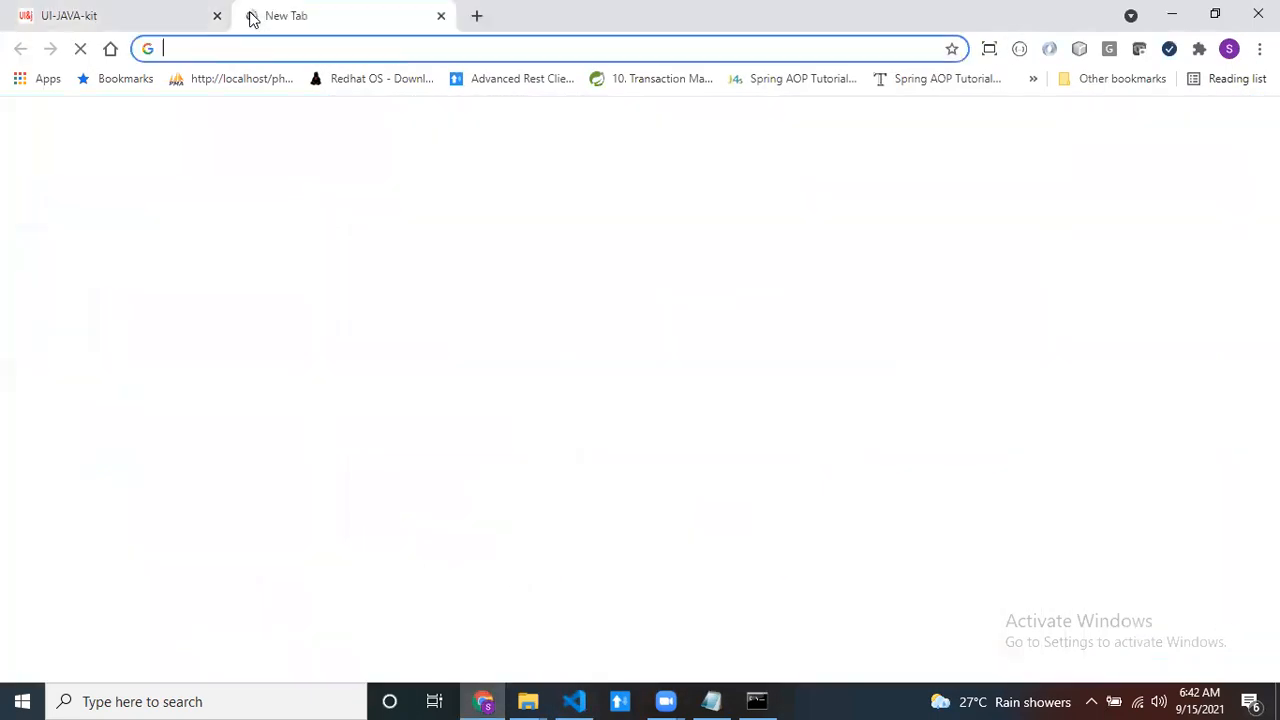
text(localhost:3000)
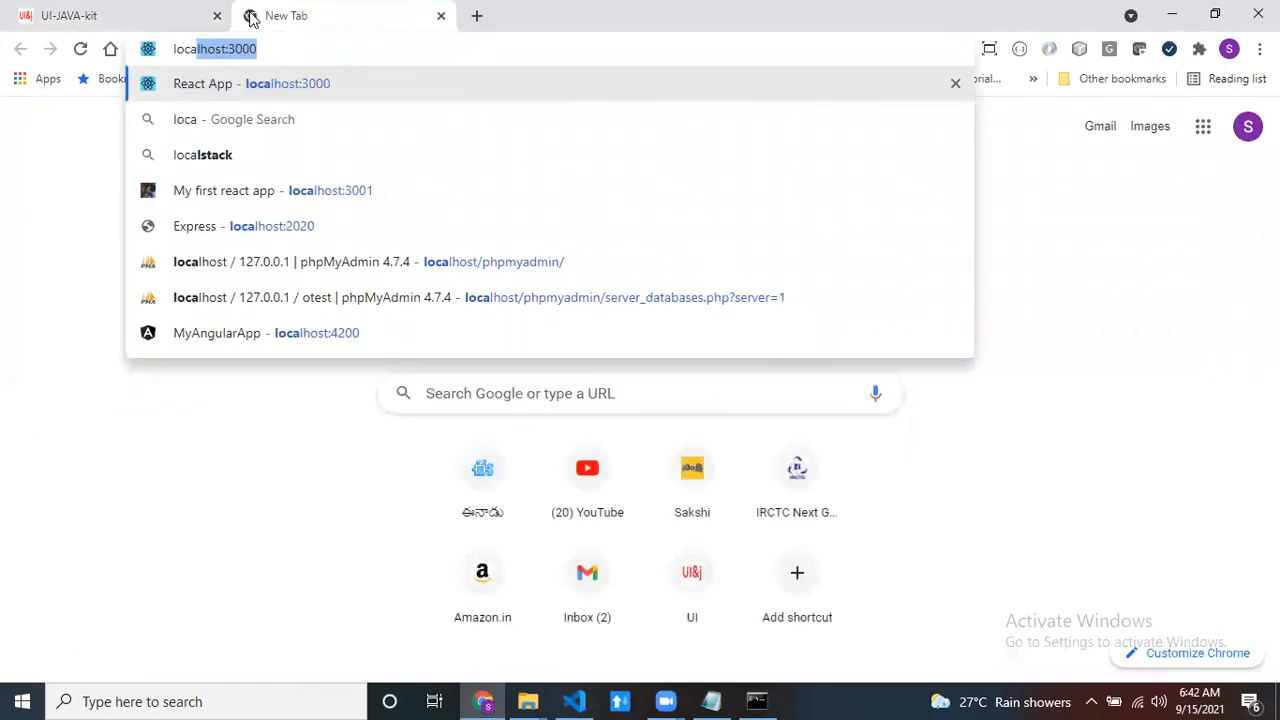
key(BackSpace)
key(BackSpace)
key(BackSpace)
key(BackSpace)
key(BackSpace)
text(:4200)
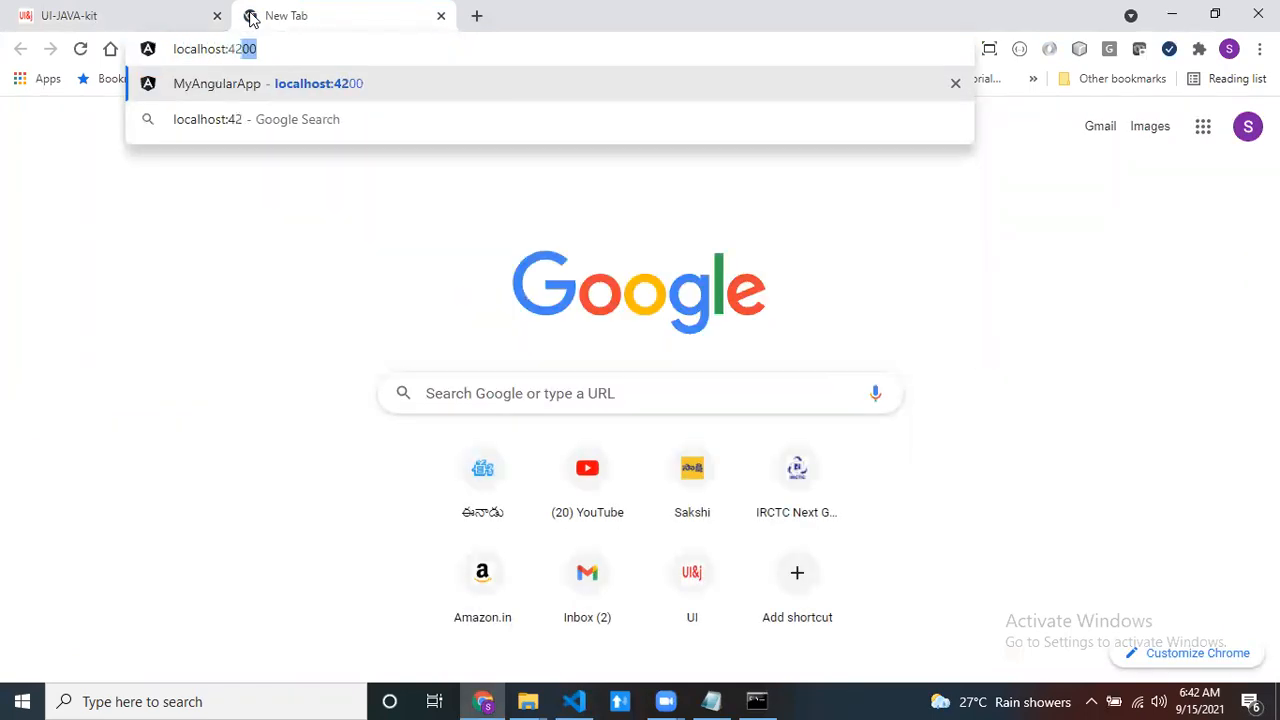
key(Return)
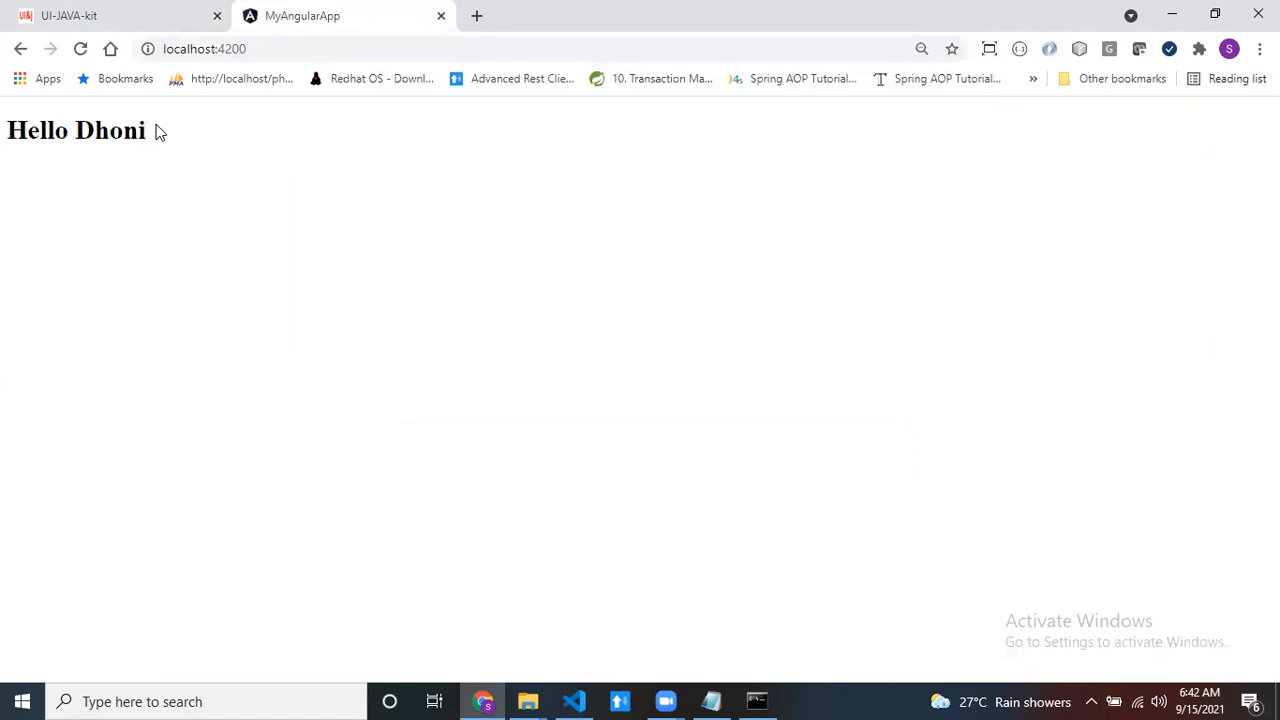
drag(157, 131, 3, 135)
click(225, 204)
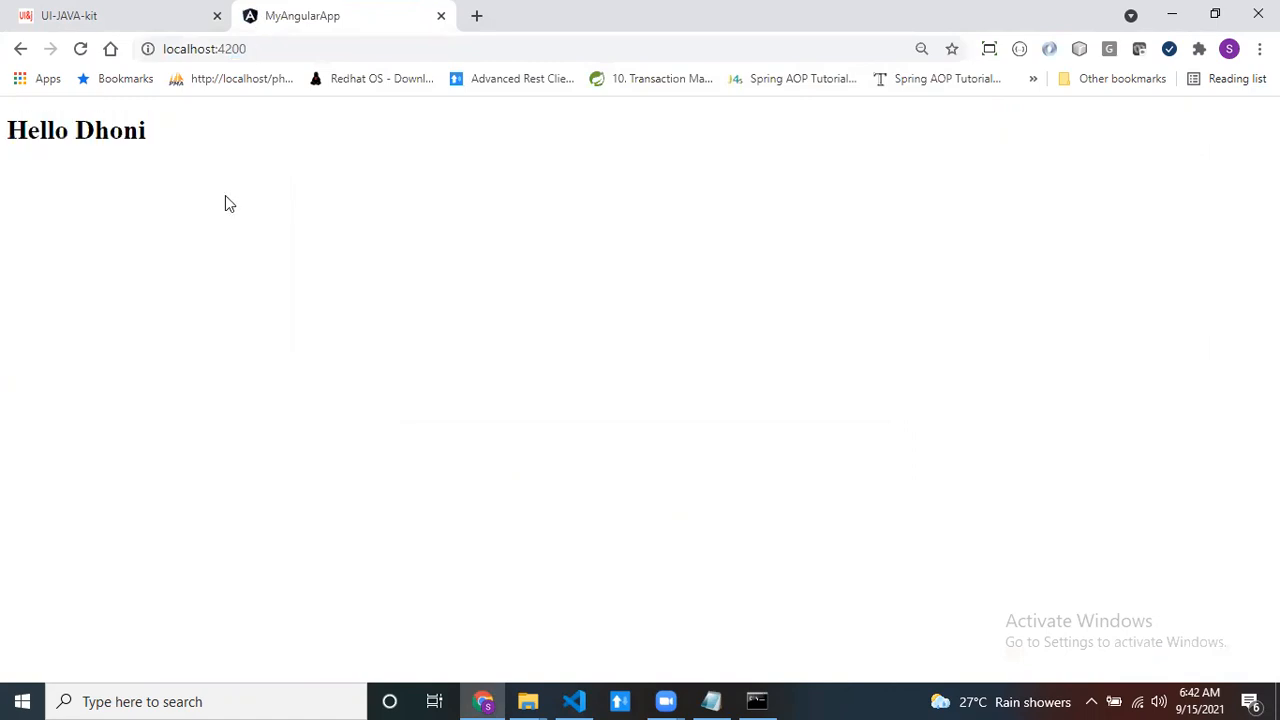
- Return to Visual Studio Code, open index.html in the src folder and examine the app-root element in the body
click(1168, 17)
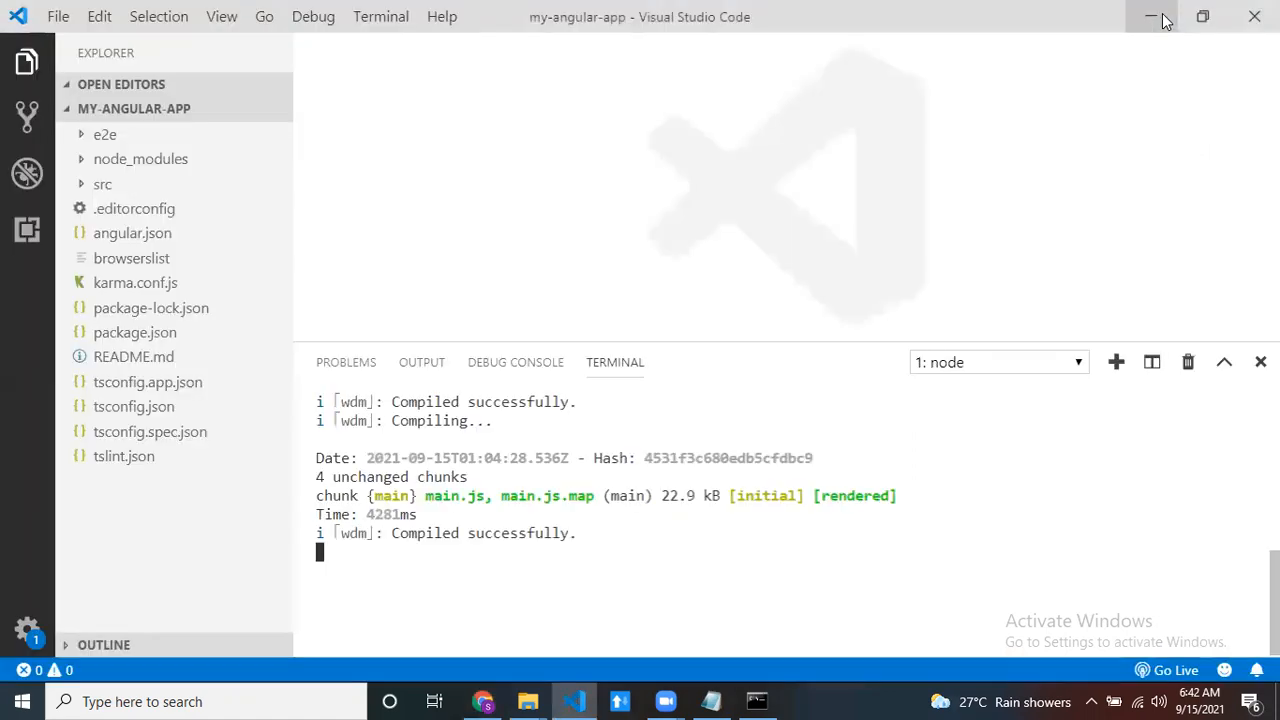
click(84, 184)
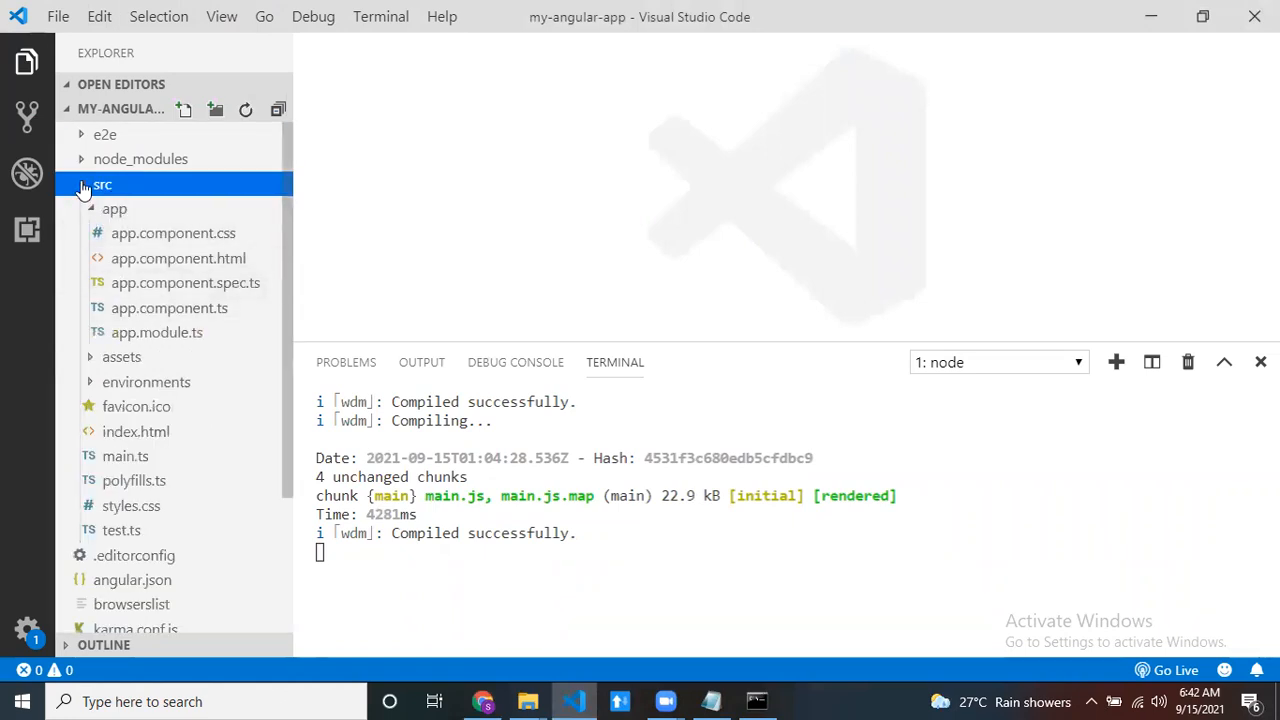
click(150, 432)
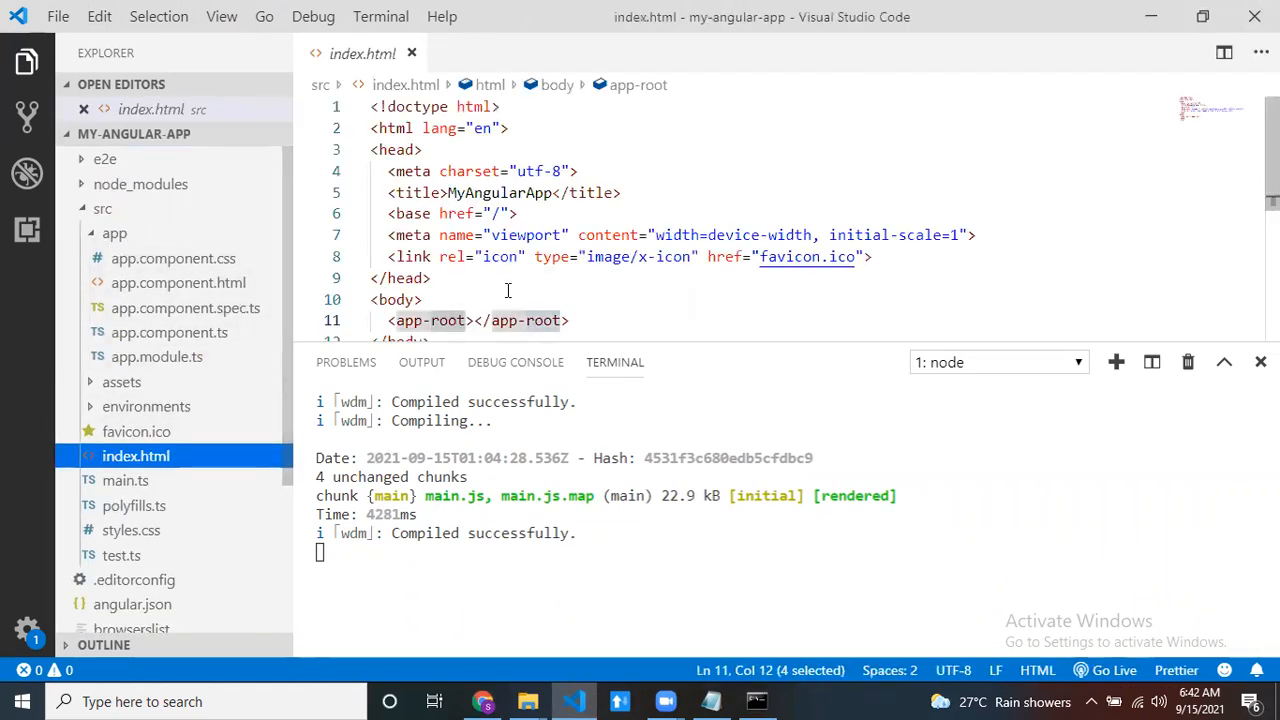
scroll(508, 289, down, 2)
drag(388, 208, 600, 208)
drag(398, 208, 468, 208)
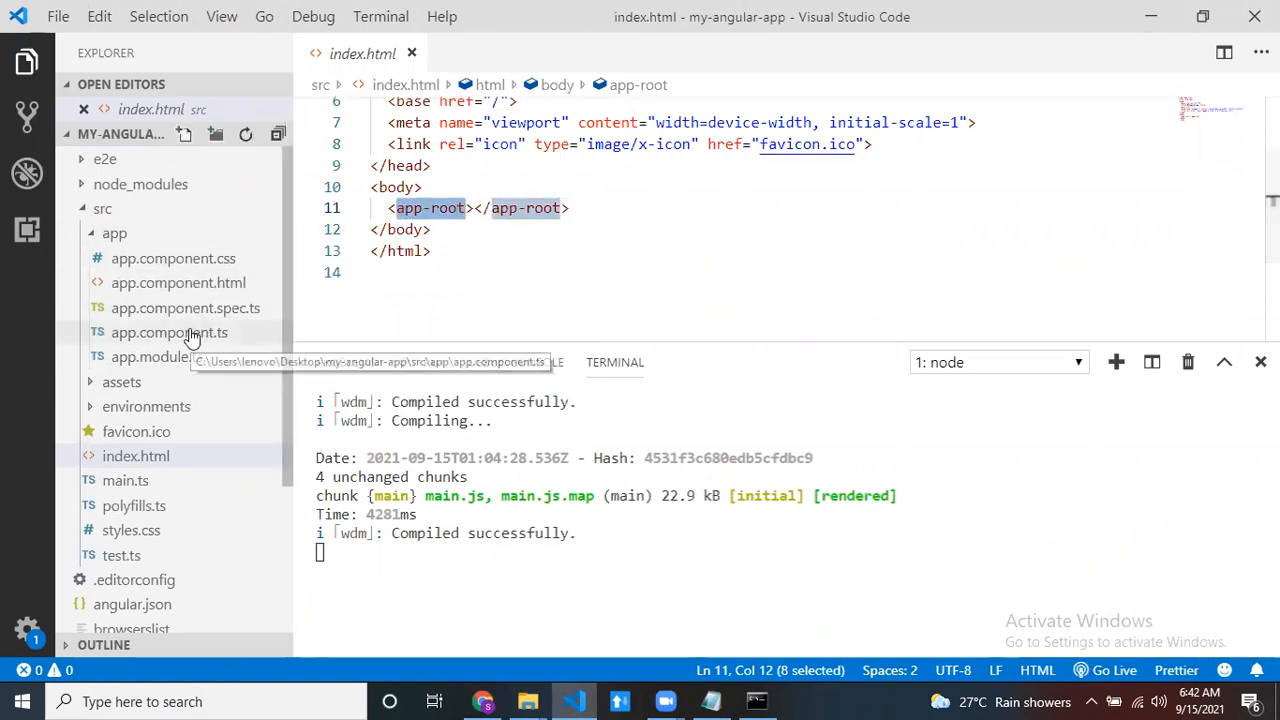
- Open app.component.ts and examine the component's selector and its templateUrl file reference
click(192, 338)
drag(379, 172, 575, 170)
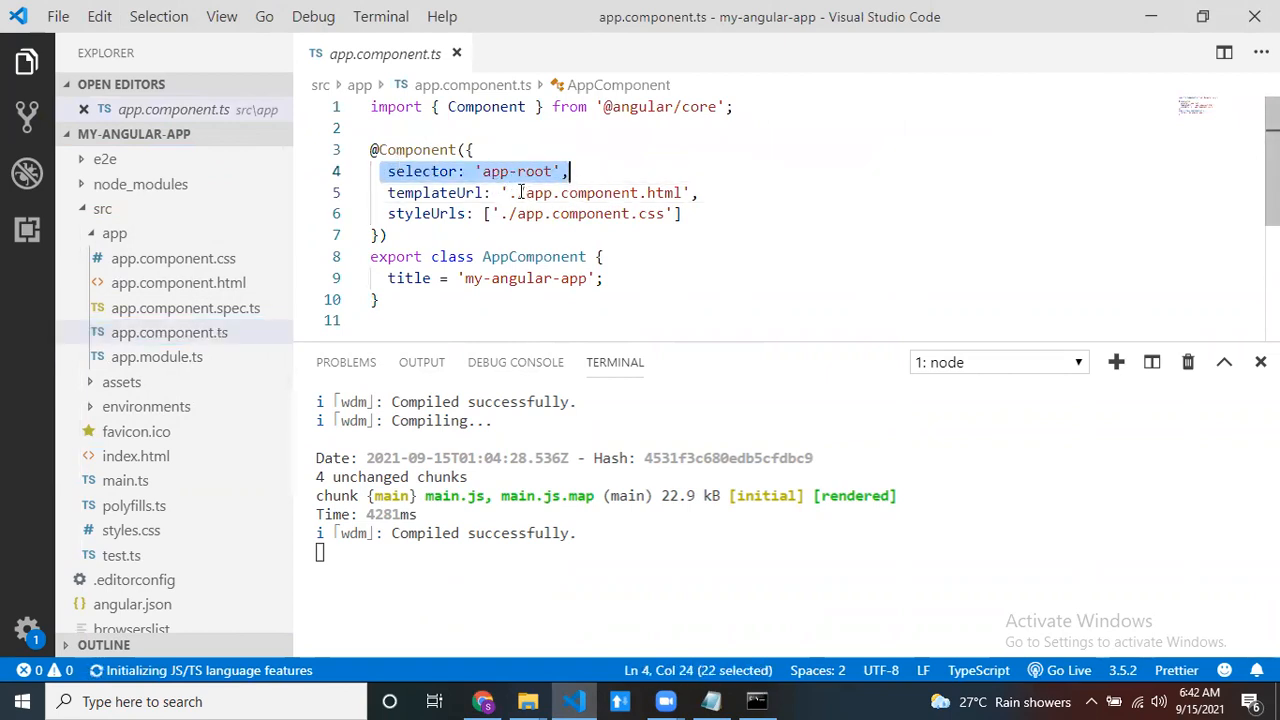
drag(509, 193, 684, 192)
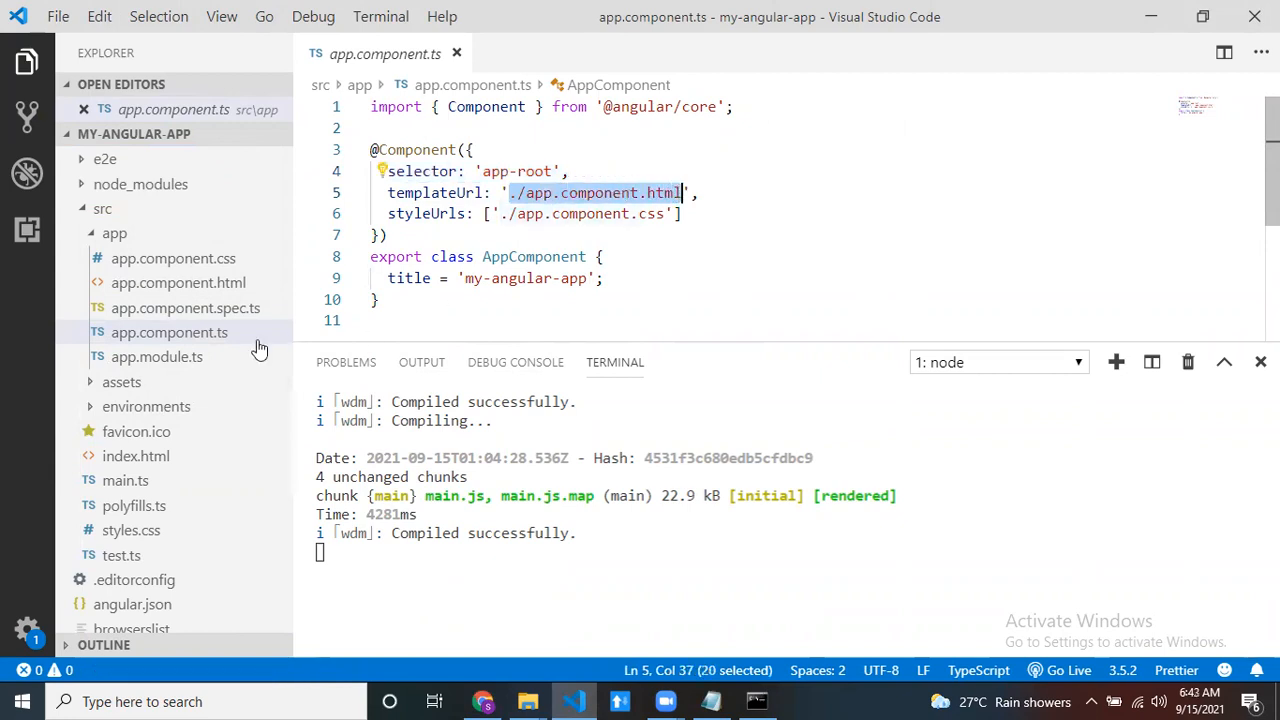
- Change the heading in app.component.html to "Hello Sachin", save the file, and check the app in Chrome
click(192, 285)
double_click(476, 106)
key(BackSpace)
text(Sachin)
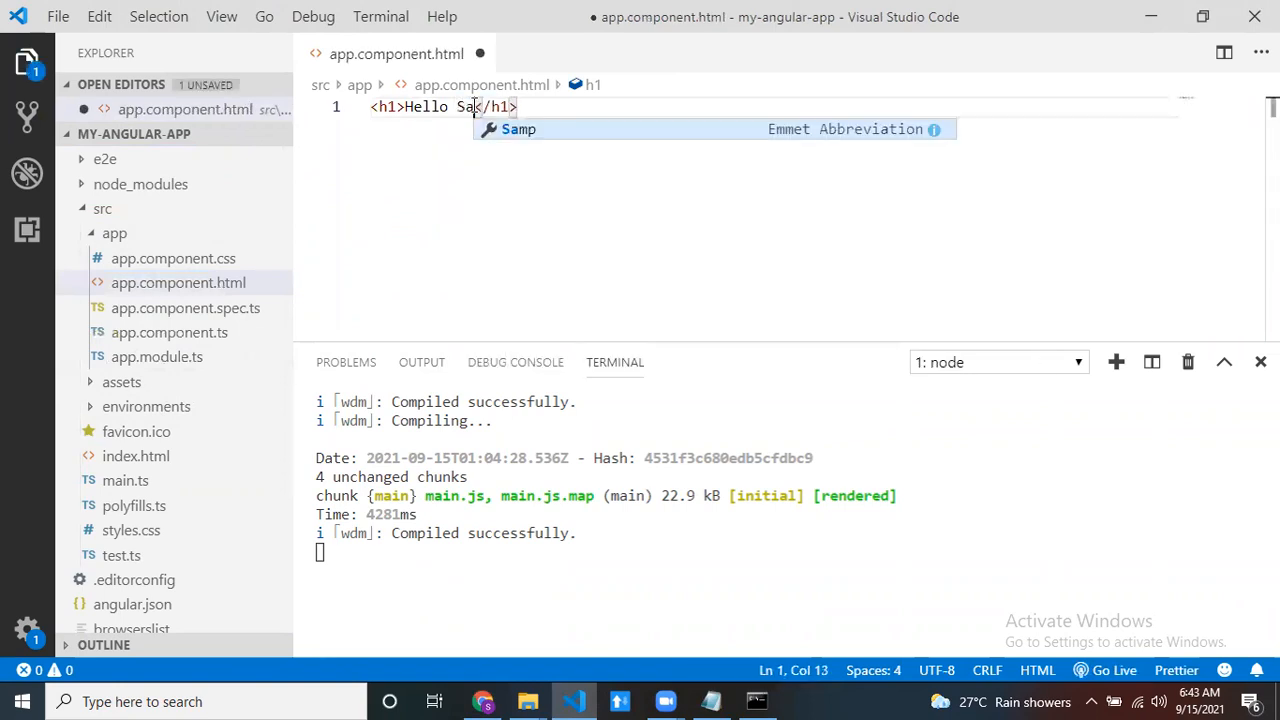
key(ctrl+s)
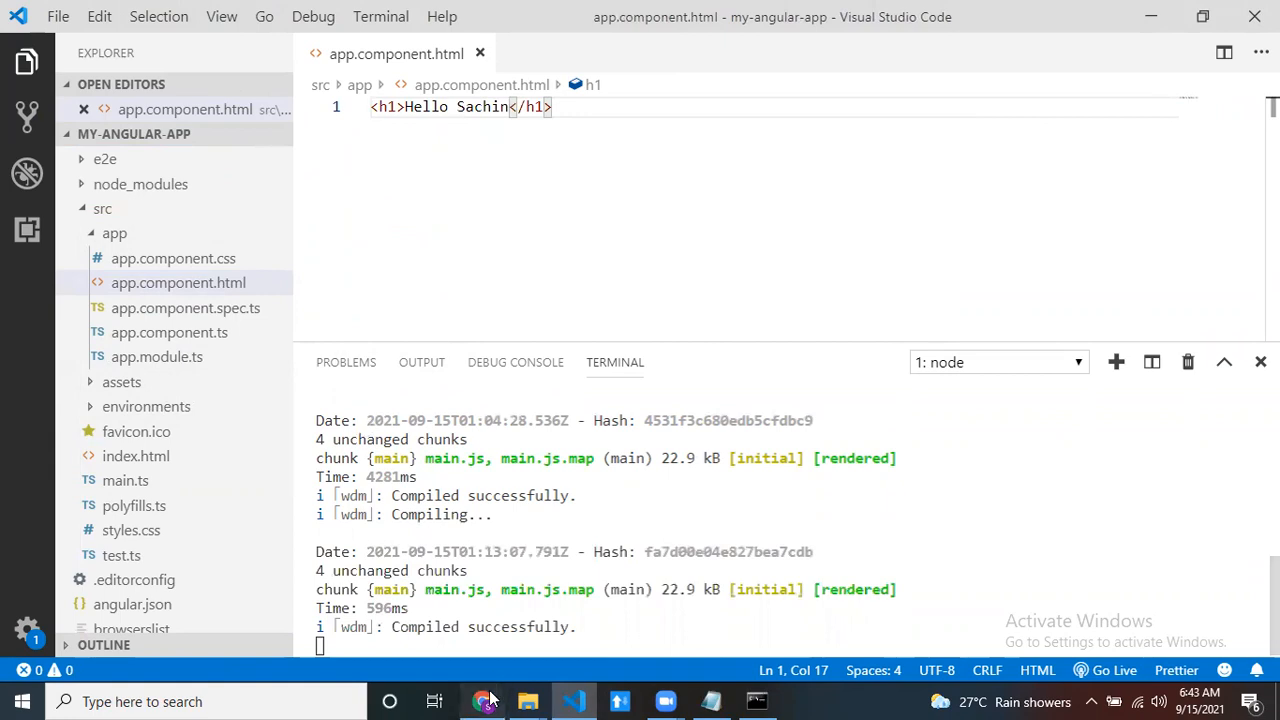
click(483, 701)
drag(154, 134, 2, 110)
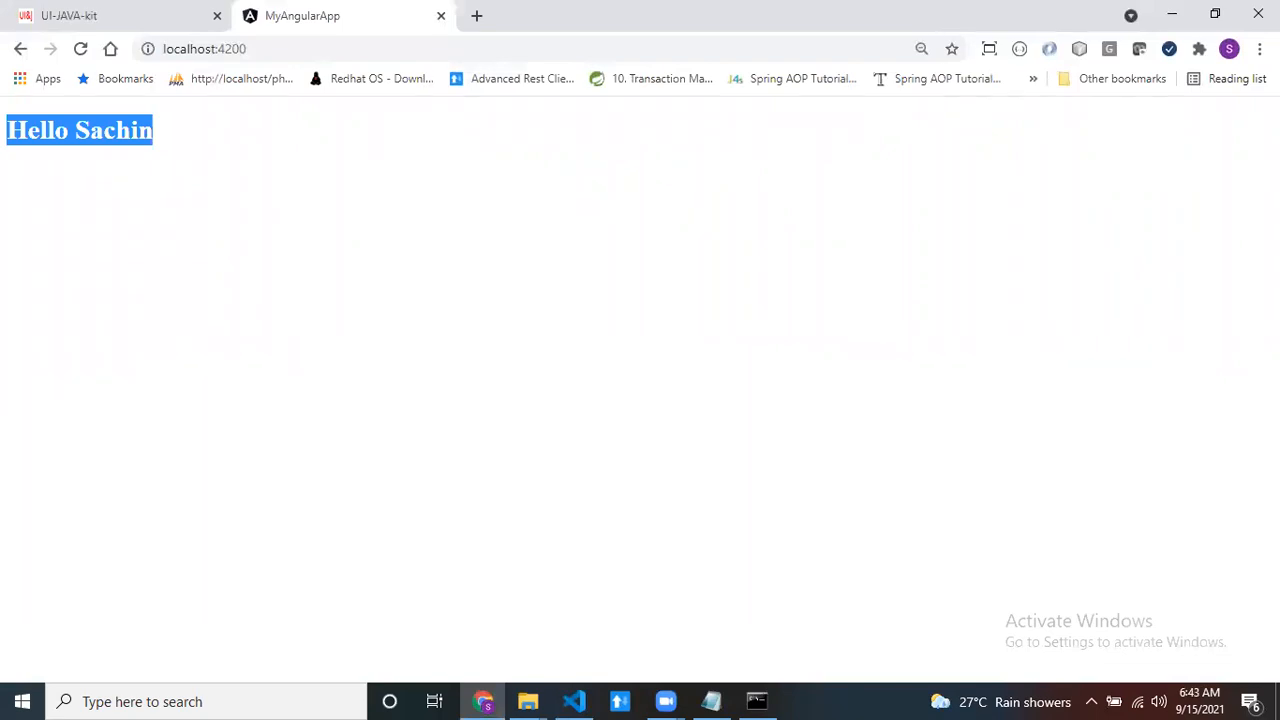
- Switch to Notepad, note "1. create angular application", add an empty item "2." below it, and minimize the notes
click(711, 701)
text(1. crate)
key(BackSpace)
key(BackSpace)
key(BackSpace)
key(BackSpace)
text(eate anglar)
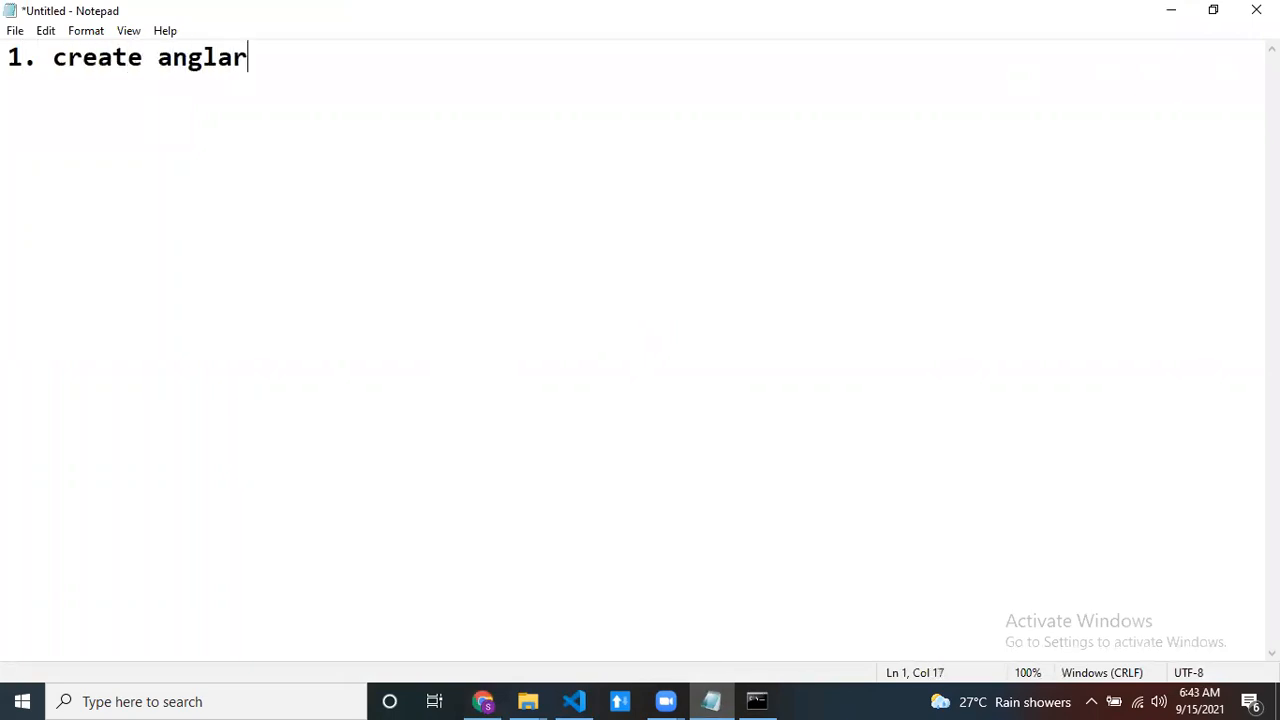
key(BackSpace)
key(BackSpace)
key(BackSpace)
text(ular application)
key(Return)
key(Return)
key(Return)
text(2.)
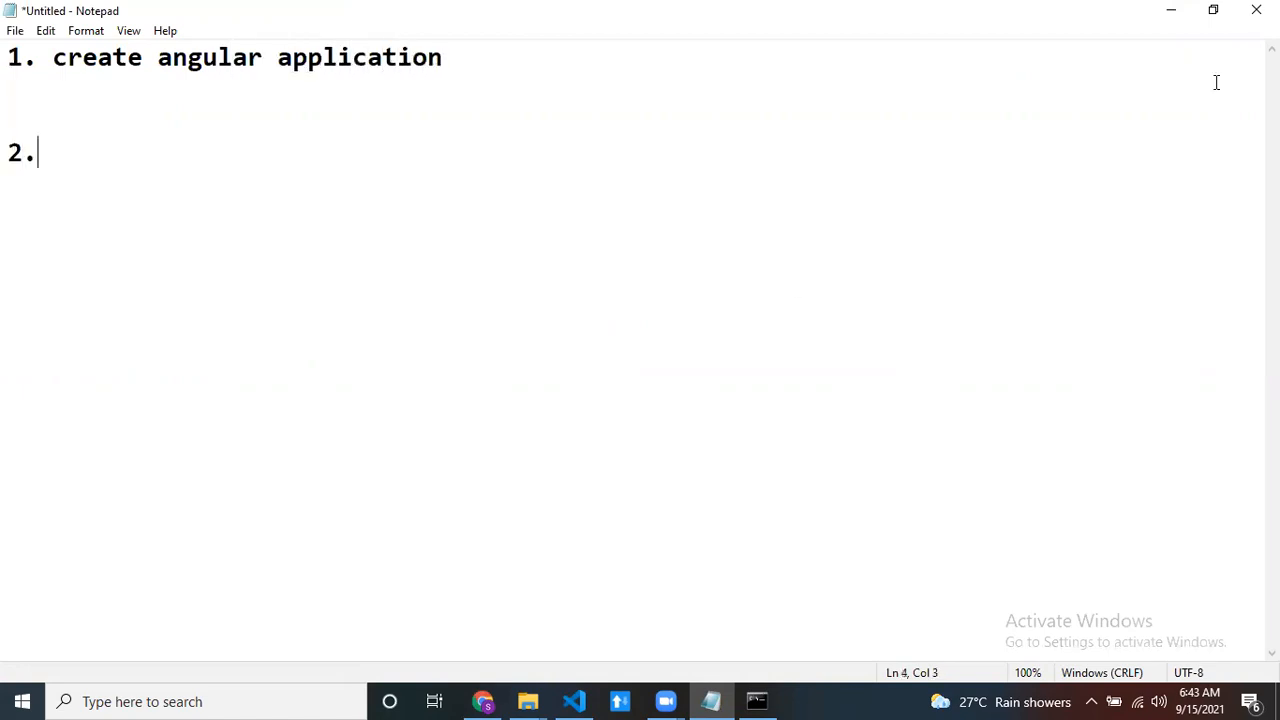
click(1173, 11)
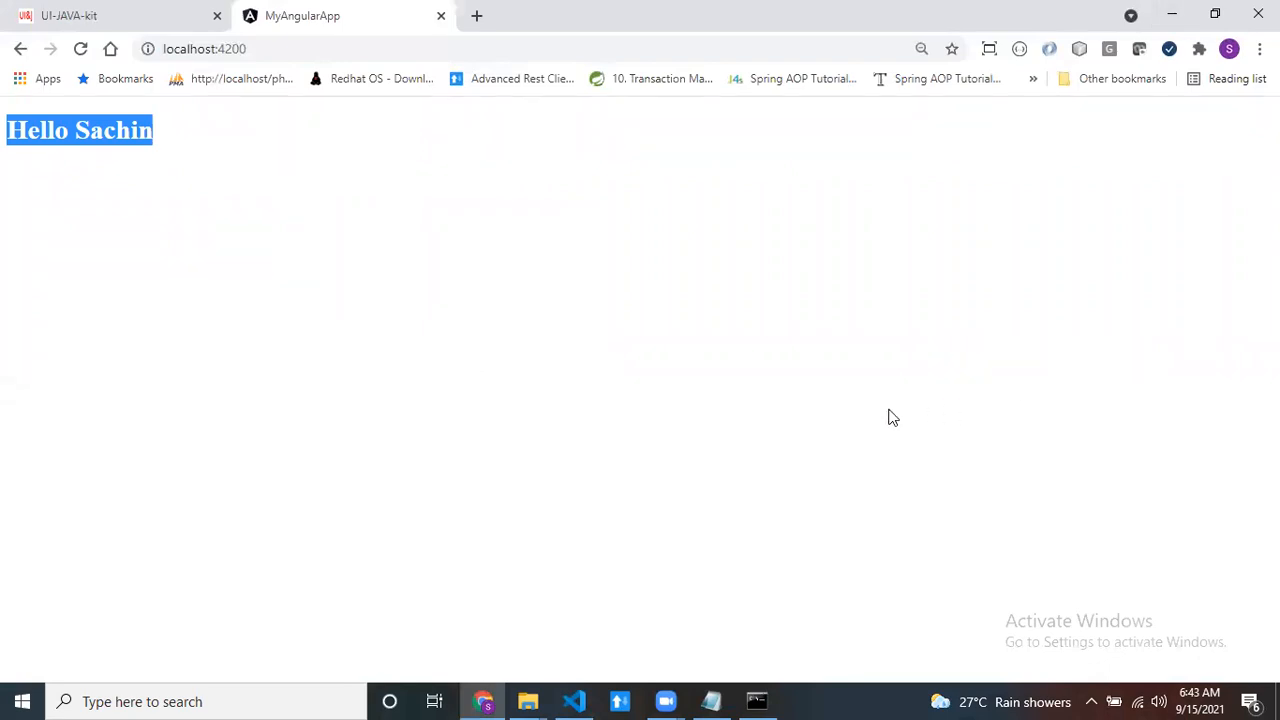
- Search for "create aws account" in a new browser tab and start creating a free account from the AWS Free Tier page
click(476, 18)
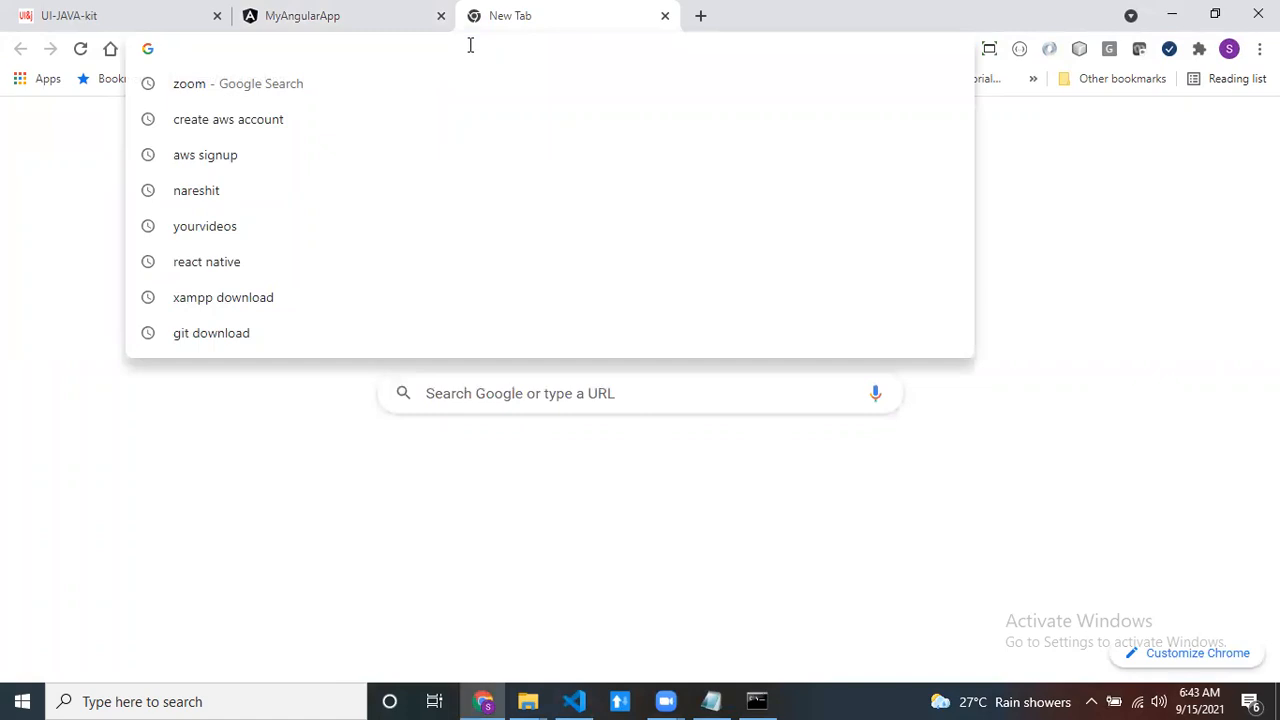
click(303, 121)
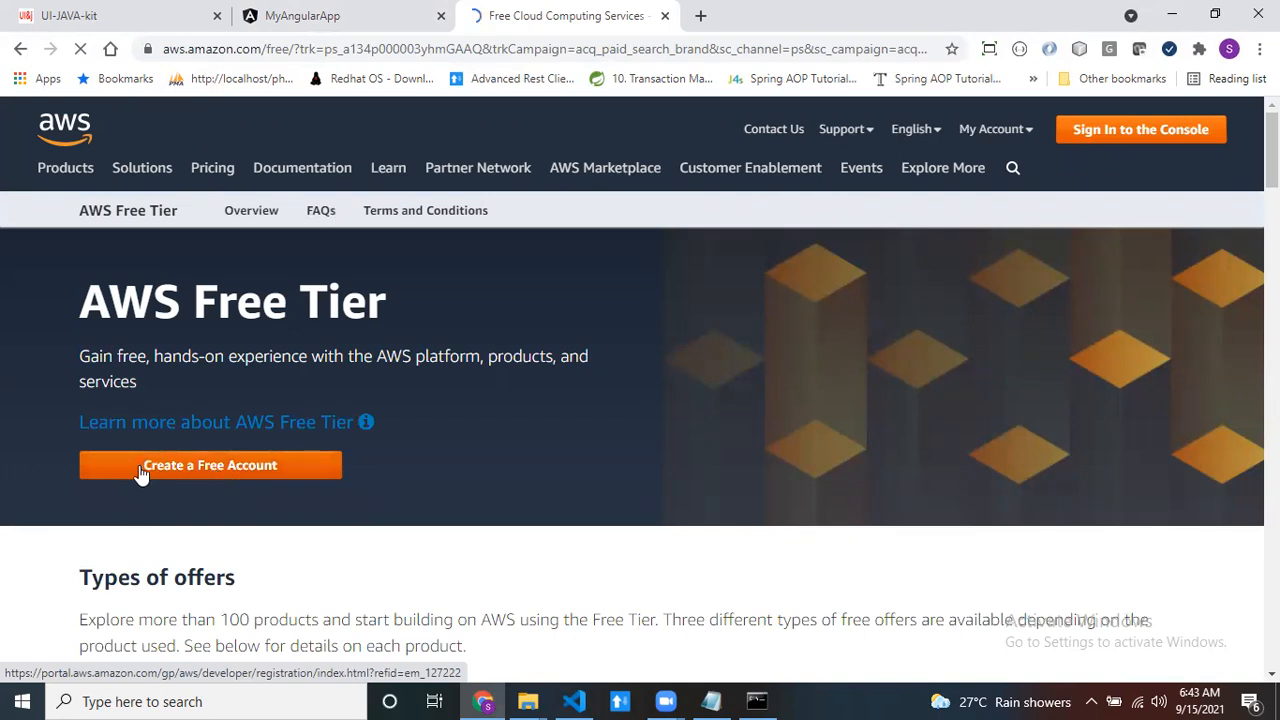
click(178, 474)
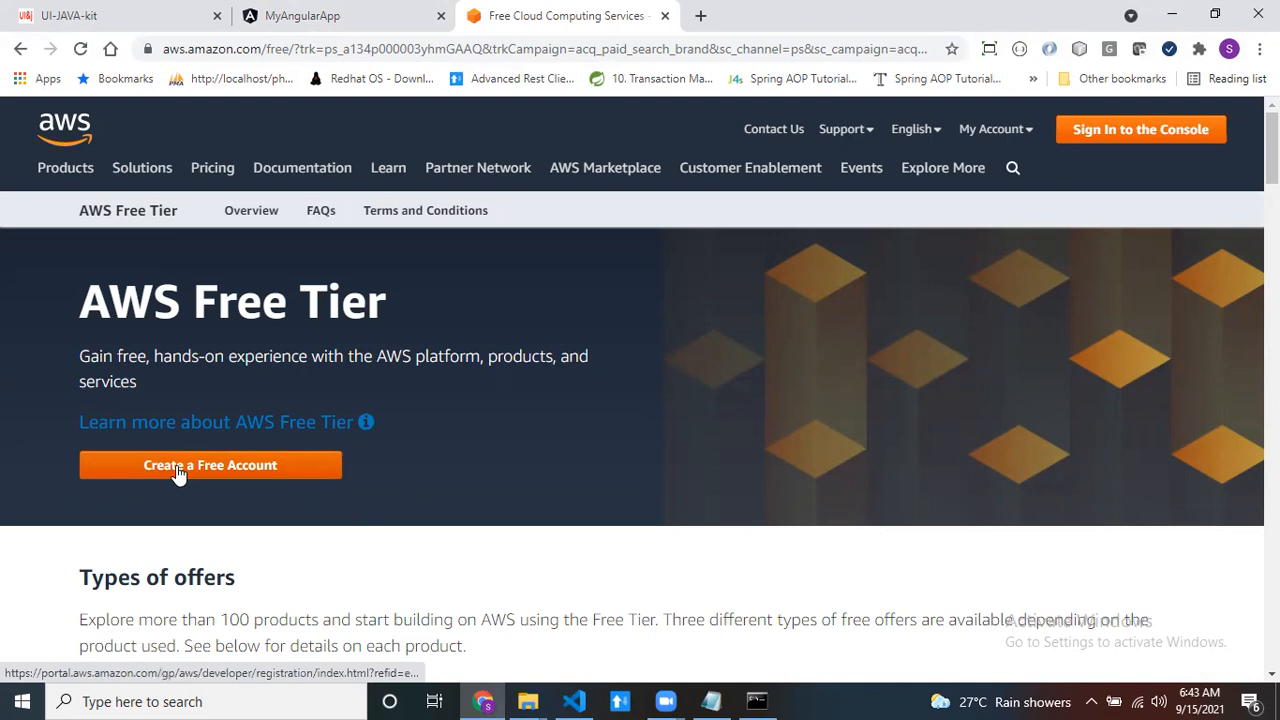
click(177, 470)
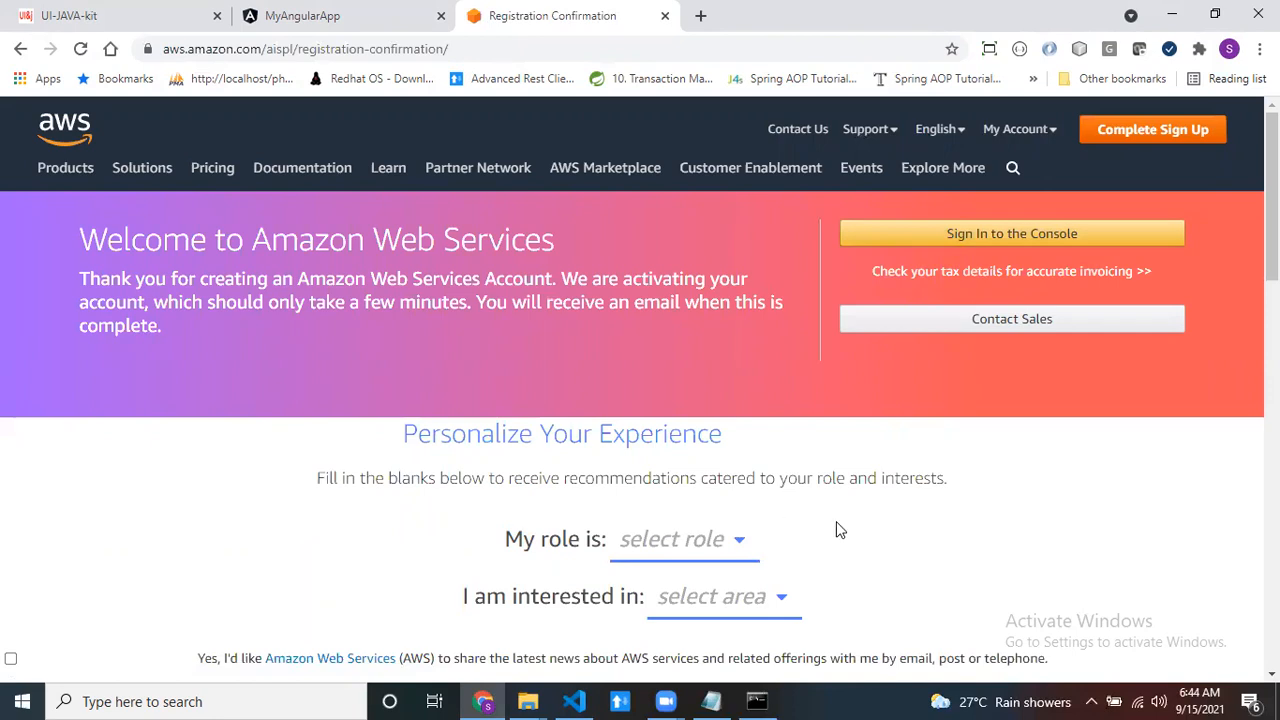
- Sign in to the AWS Management Console, search the services for "AWS ampli" and open AWS Amplify
click(1003, 236)
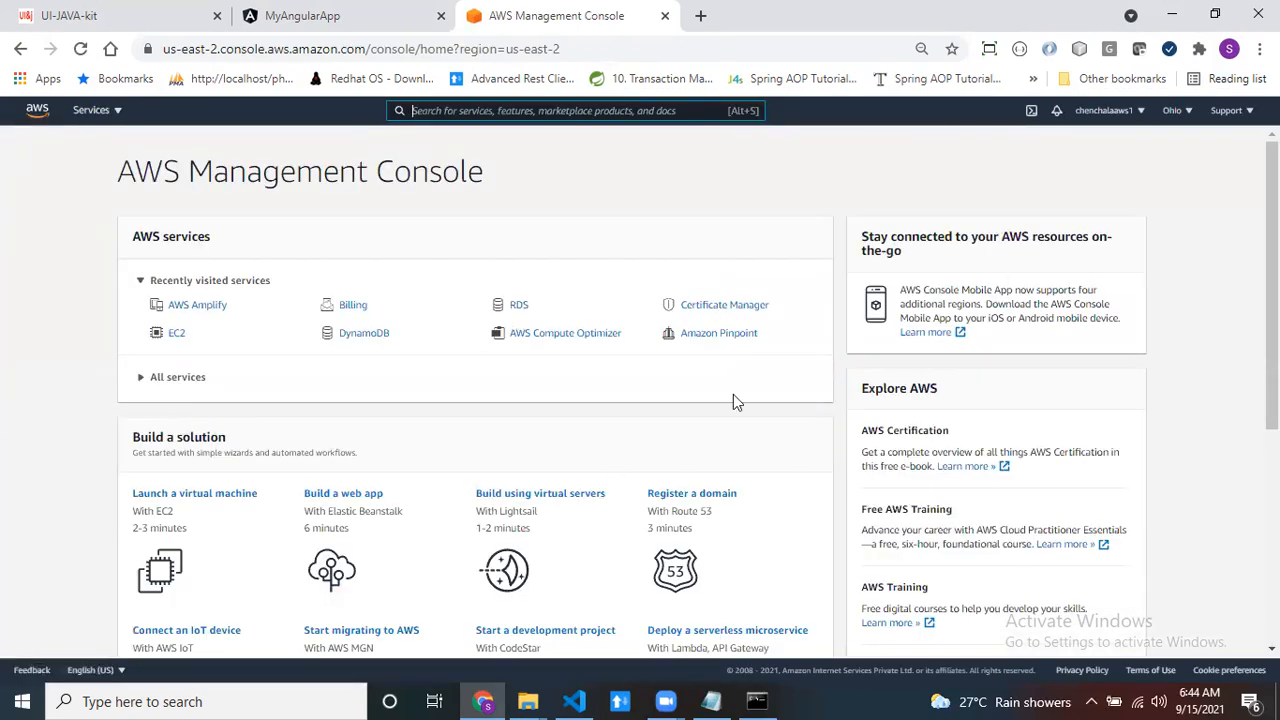
text(AWS am)
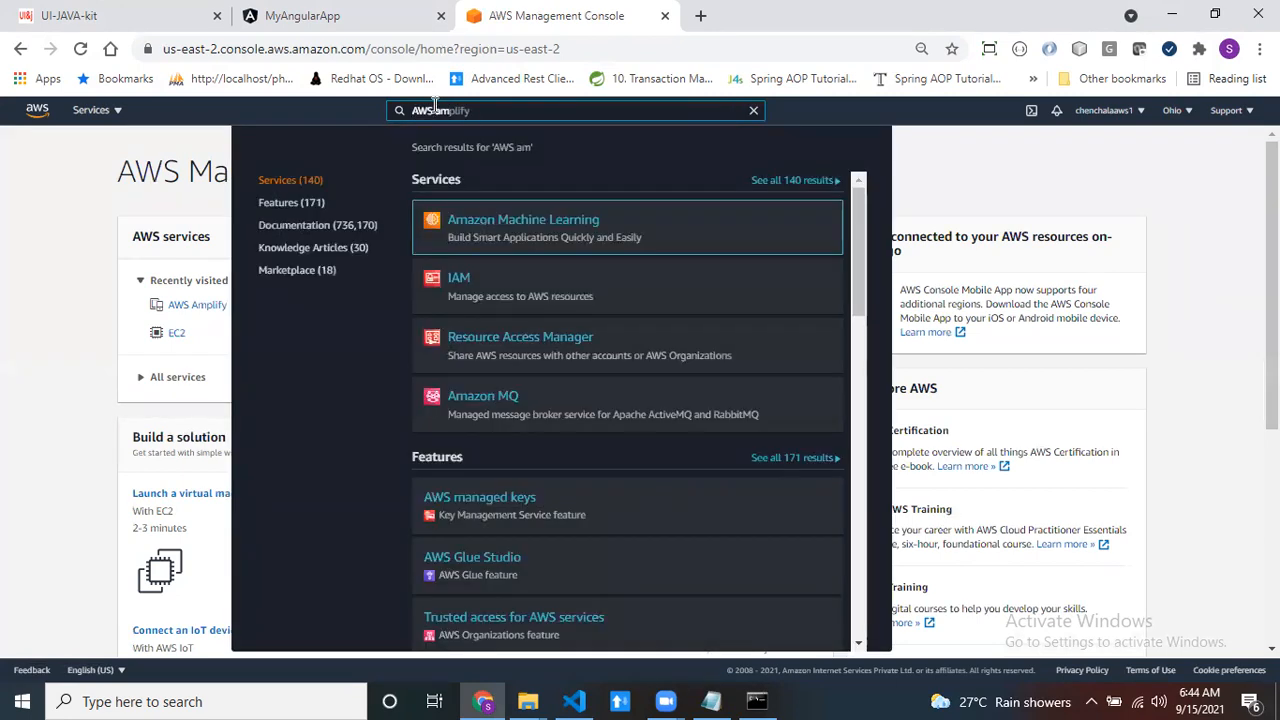
text(pli)
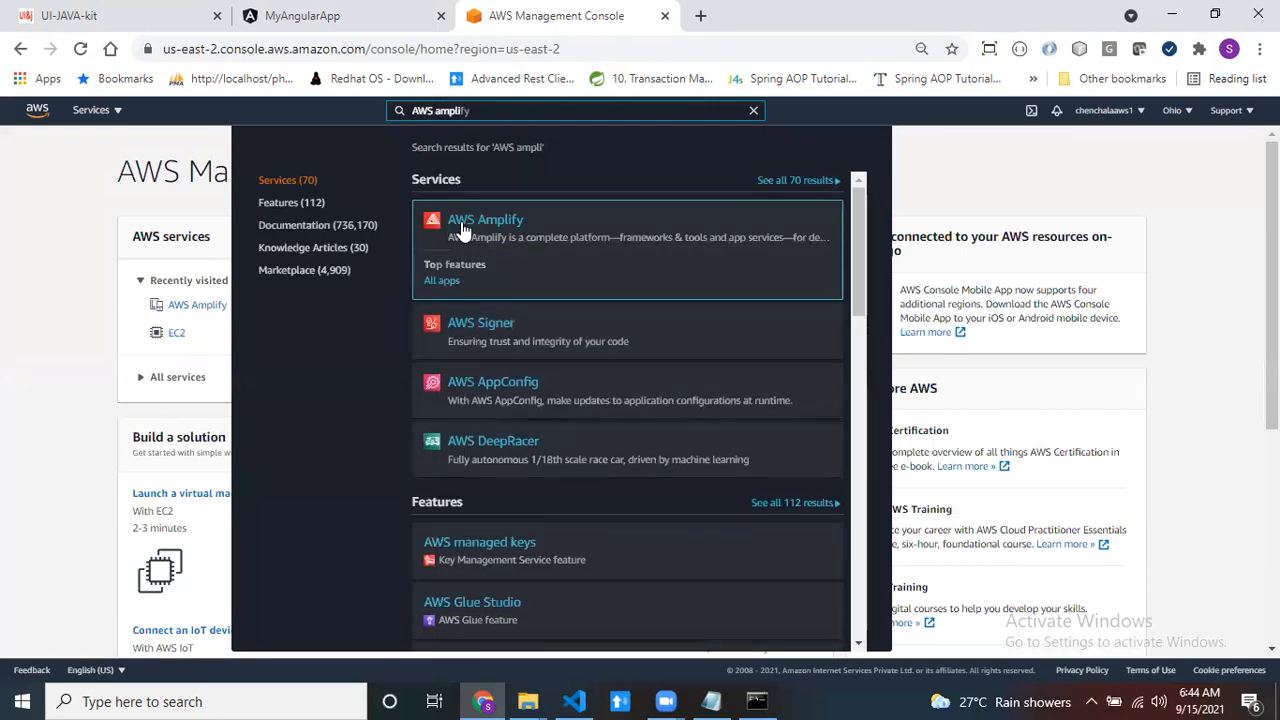
click(507, 228)
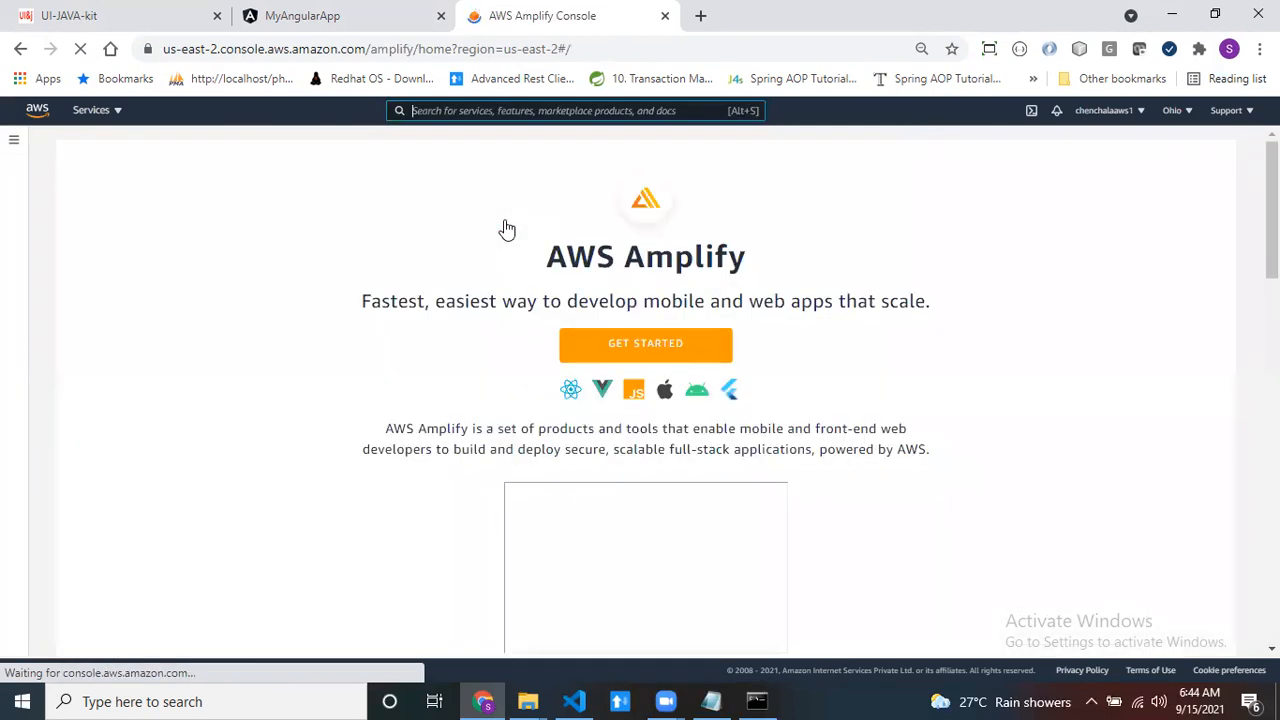
- Go to the Amplify Get started section and begin the Host your web app setup
drag(533, 257, 745, 256)
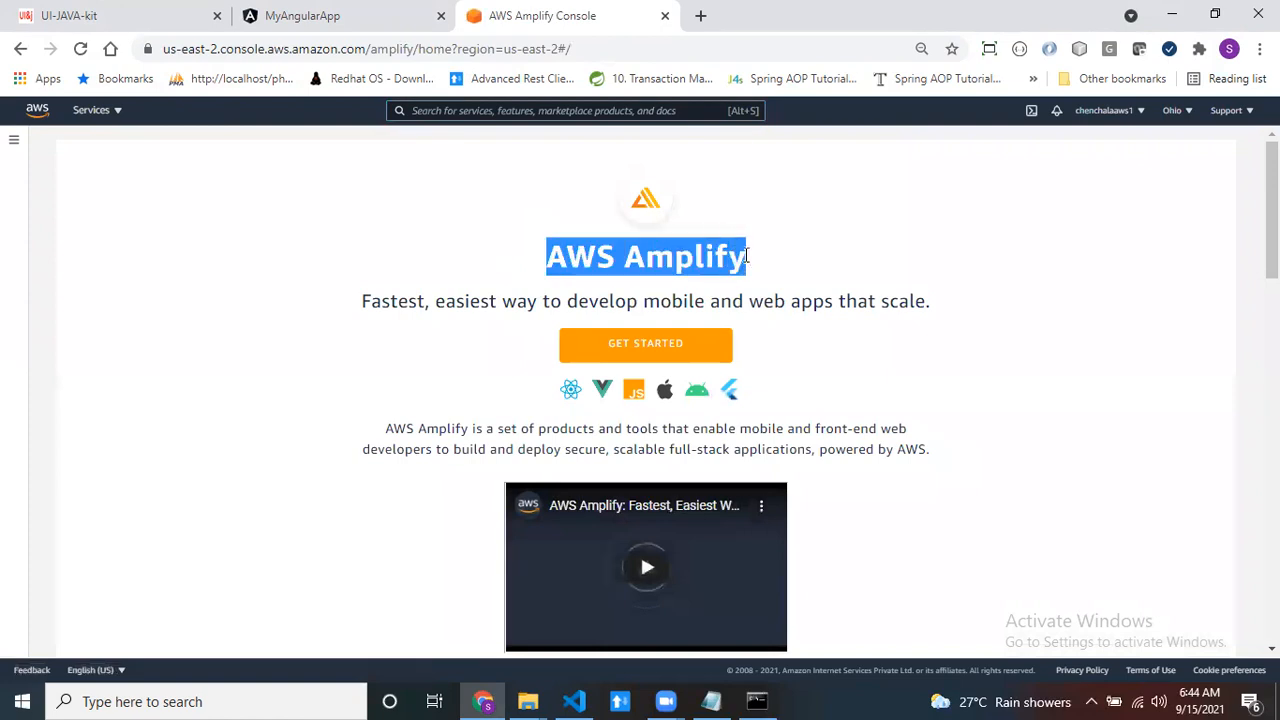
click(632, 352)
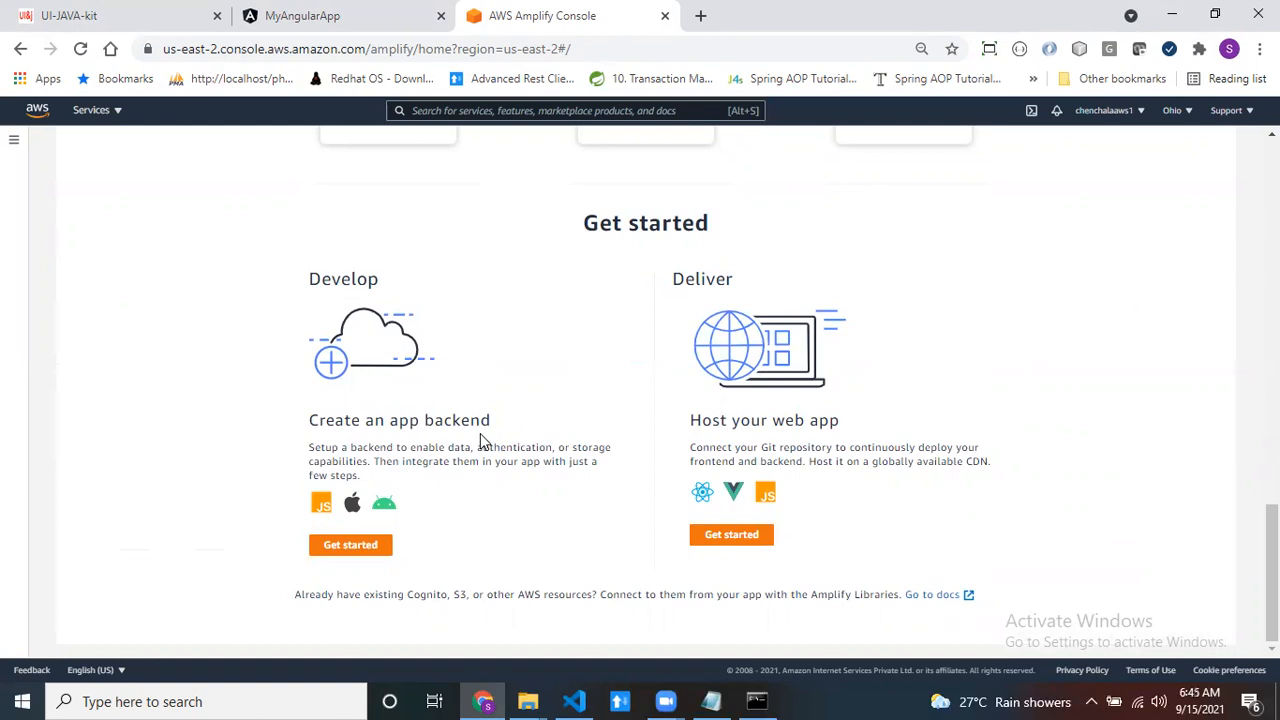
click(714, 536)
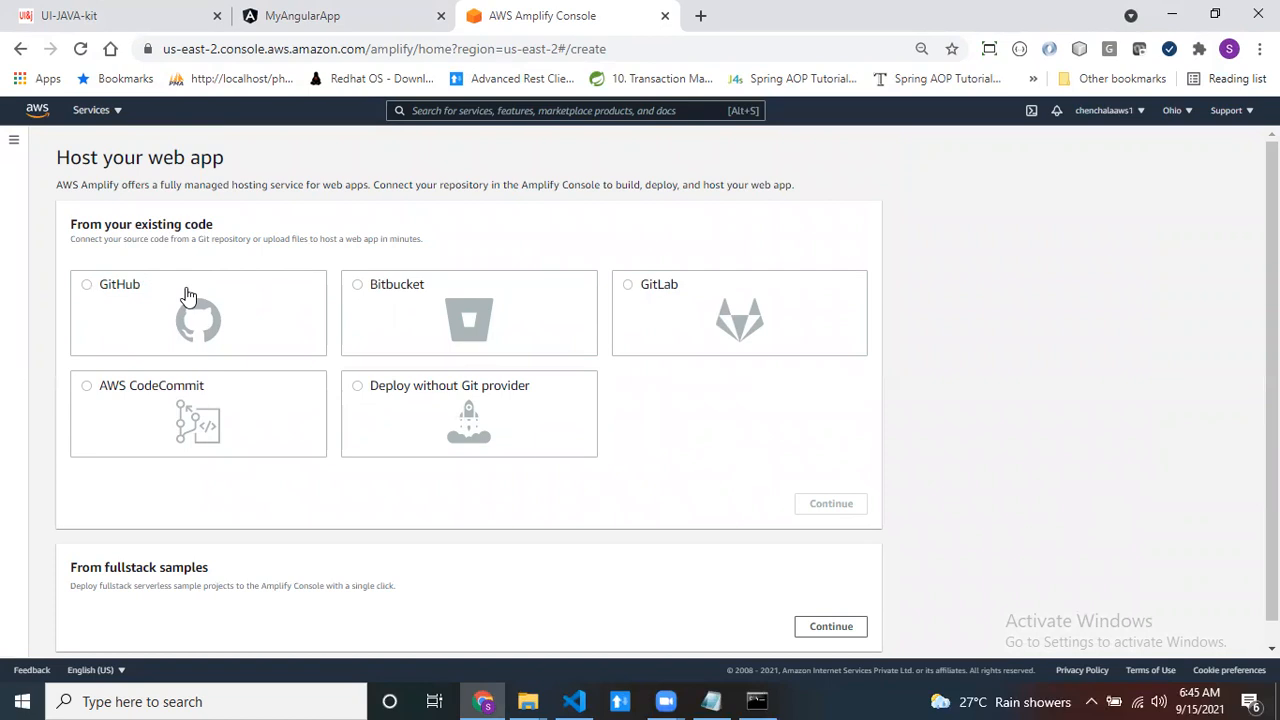
- Open github.com in a new browser tab and check which account is signed in
key(super+d)
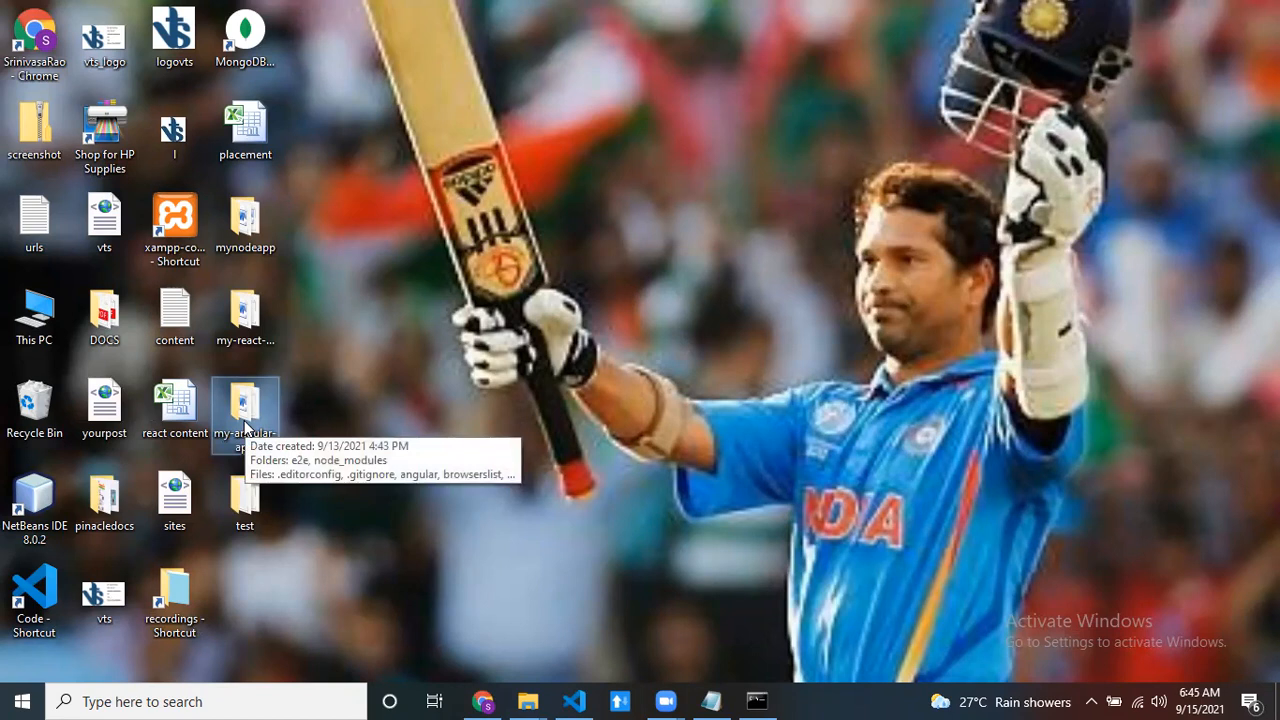
click(481, 701)
click(703, 16)
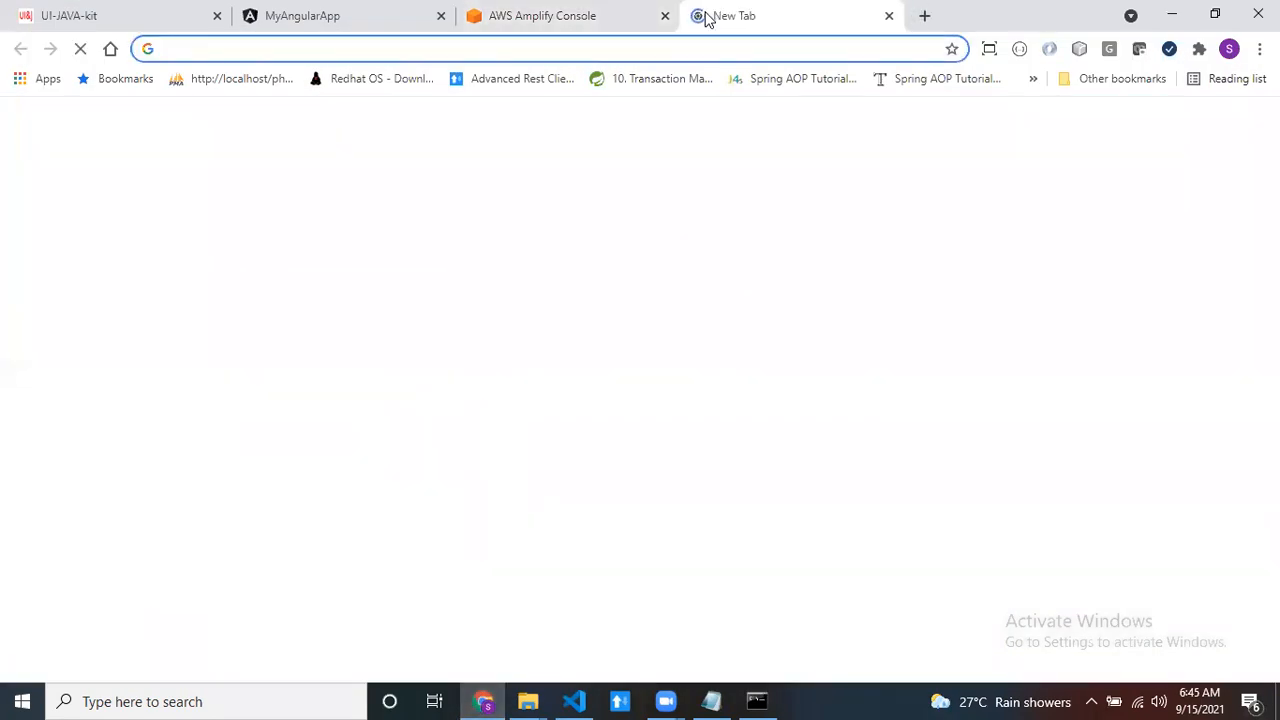
text(git)
key(Return)
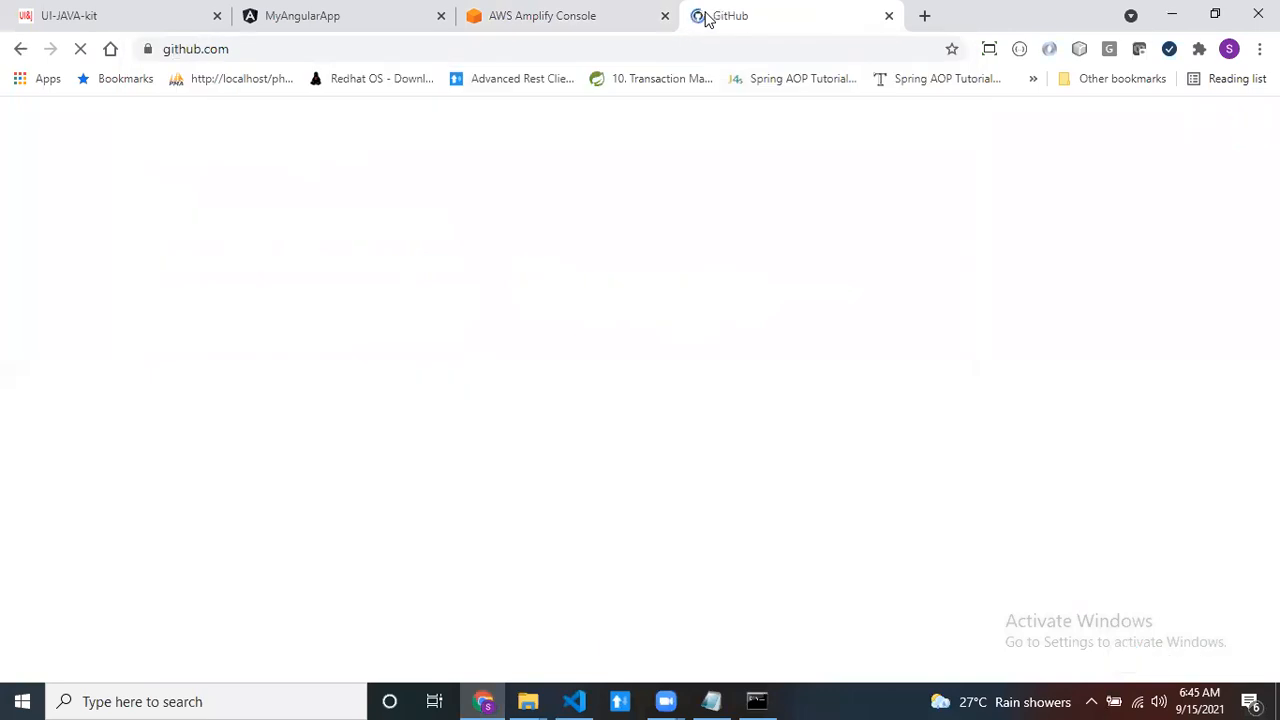
click(241, 48)
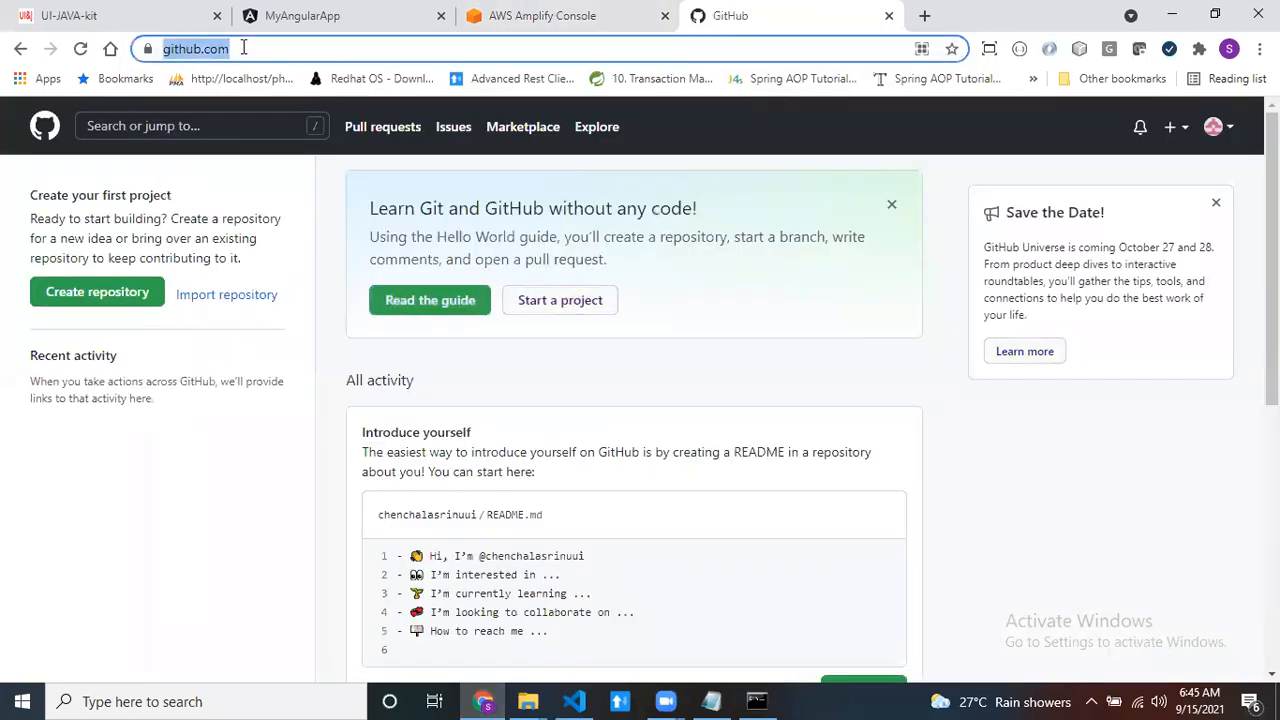
click(1215, 130)
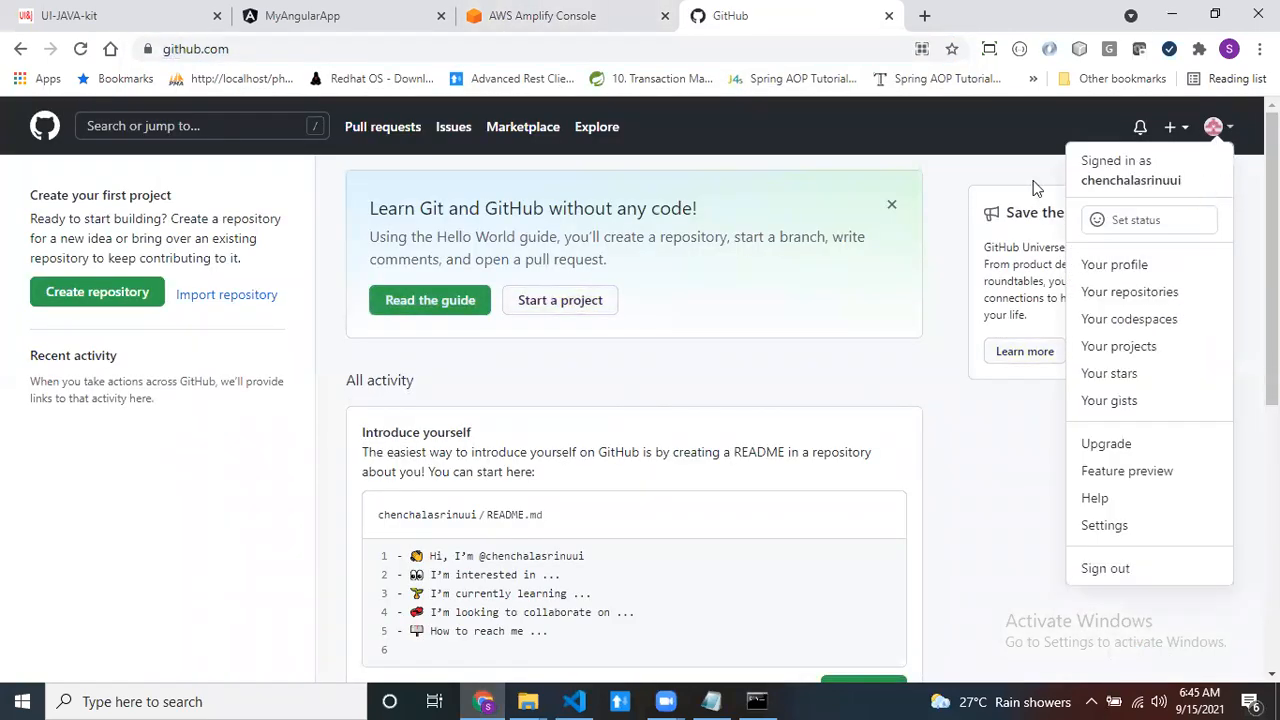
click(995, 172)
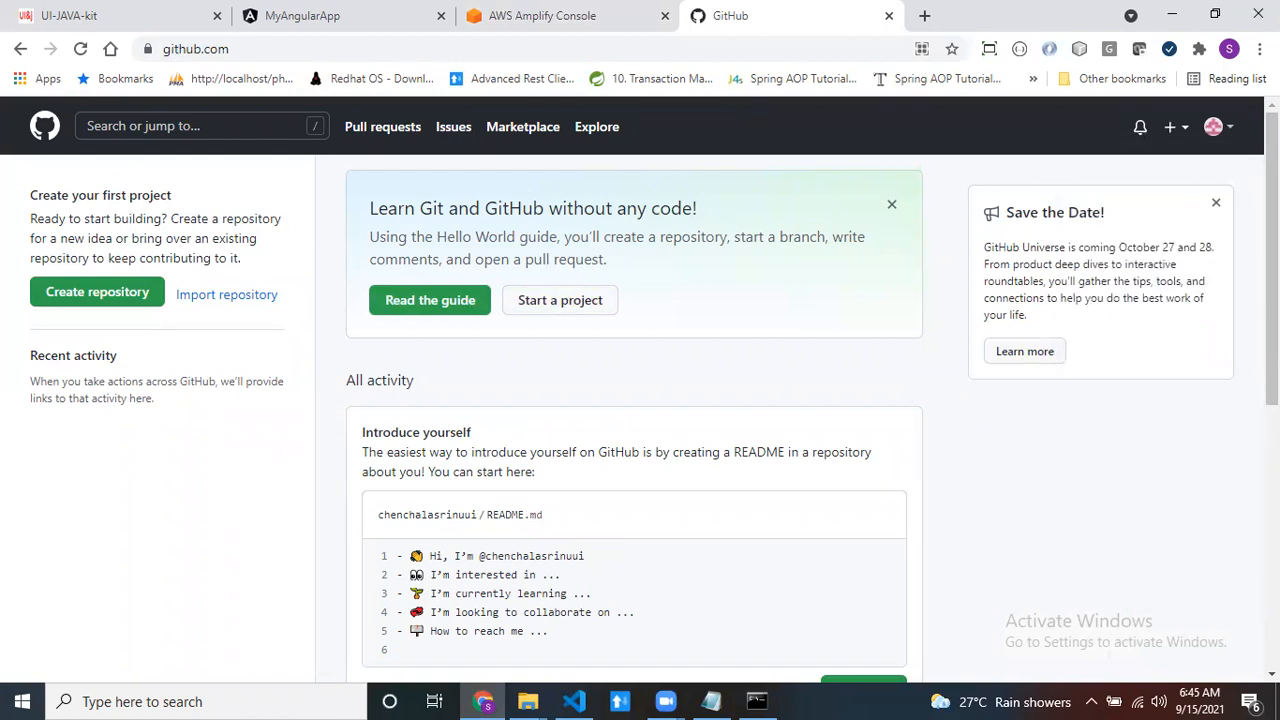
- Create a private GitHub repository named my-angular-app
click(82, 303)
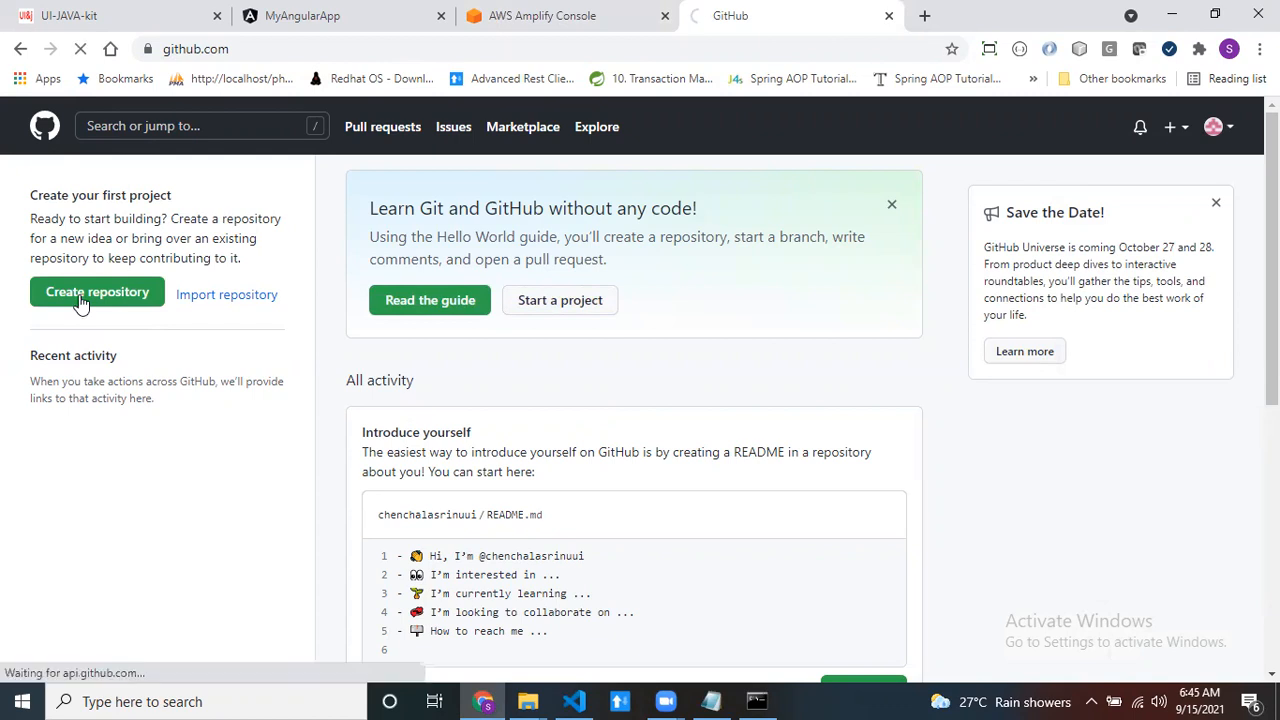
click(588, 362)
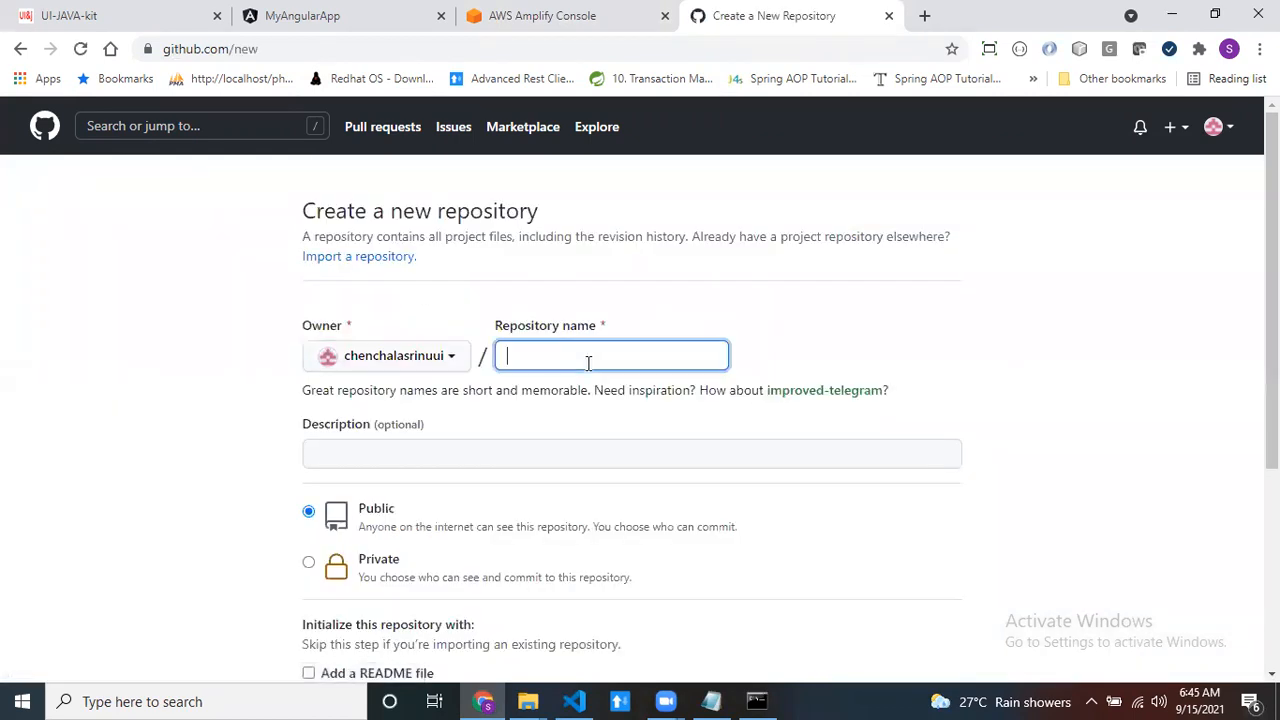
text(my-an)
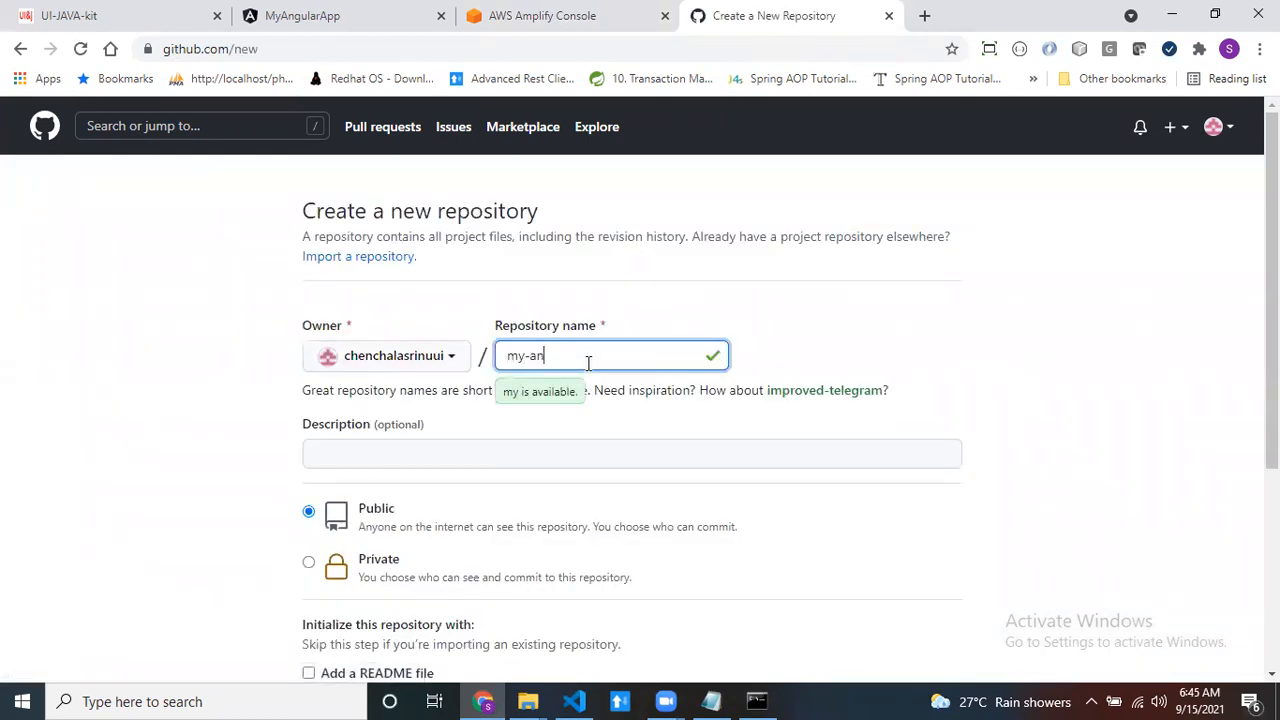
text(gualr-)
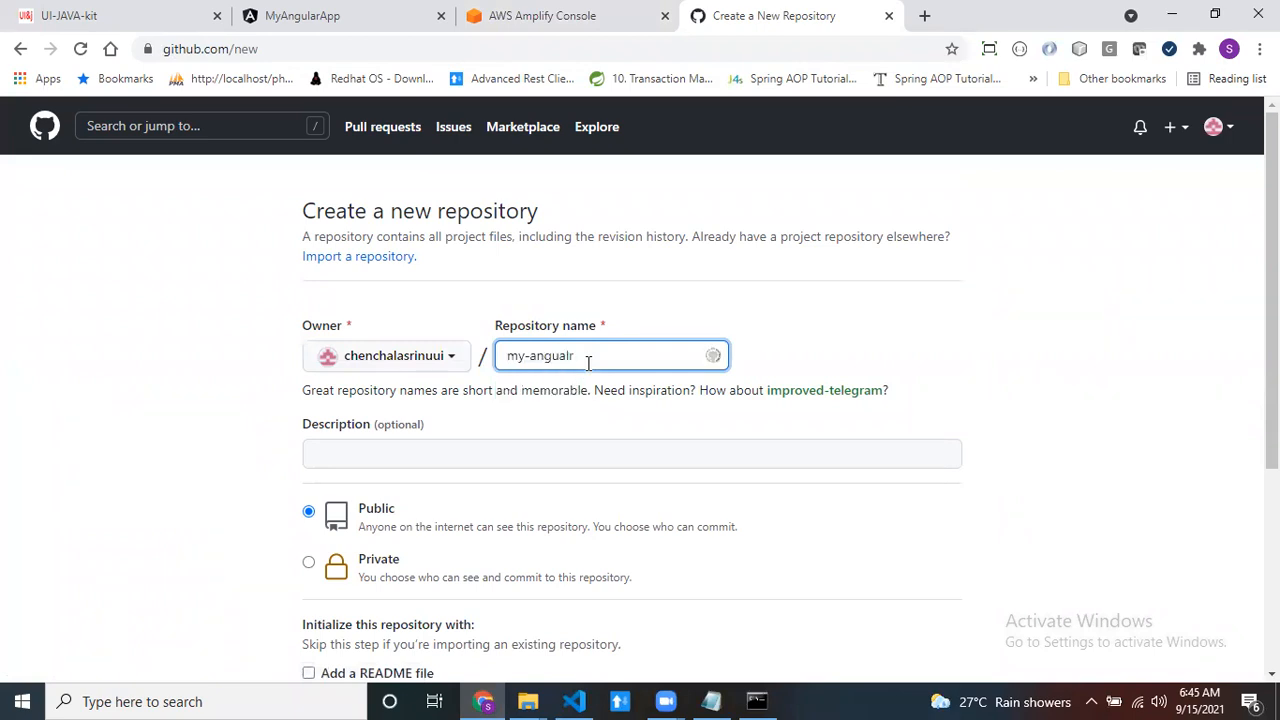
key(BackSpace)
key(BackSpace)
key(BackSpace)
key(BackSpace)
text(lar-app)
scroll(80, 447, down, 2)
click(309, 375)
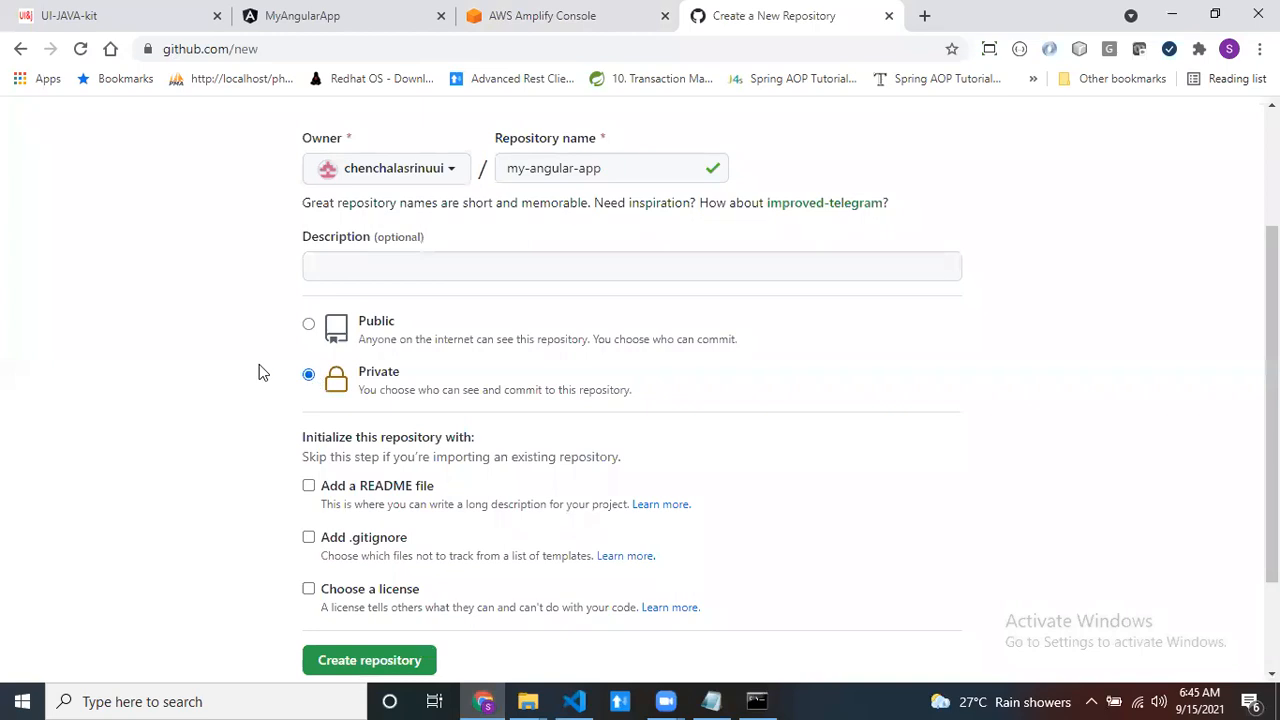
scroll(285, 371, down, 2)
click(378, 532)
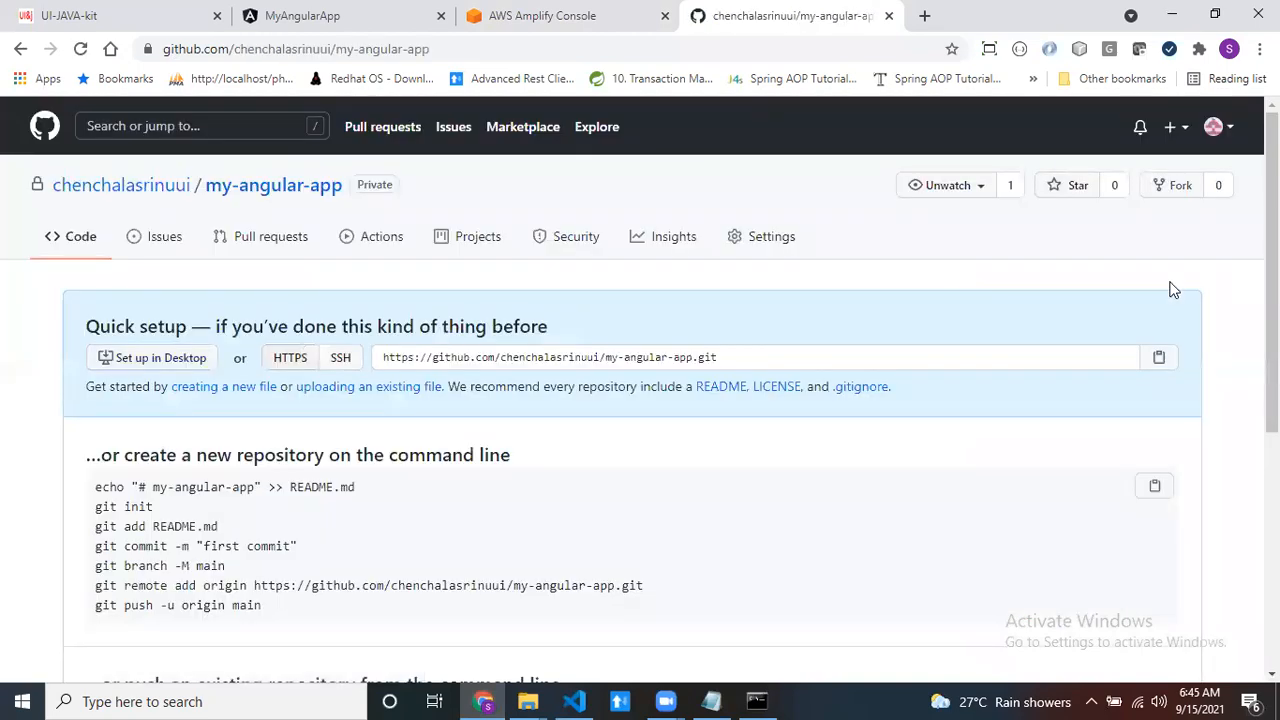
- Select the new repository's HTTPS URL, minimize the browser and open the my-angular-app folder from the desktop
drag(740, 358, 336, 347)
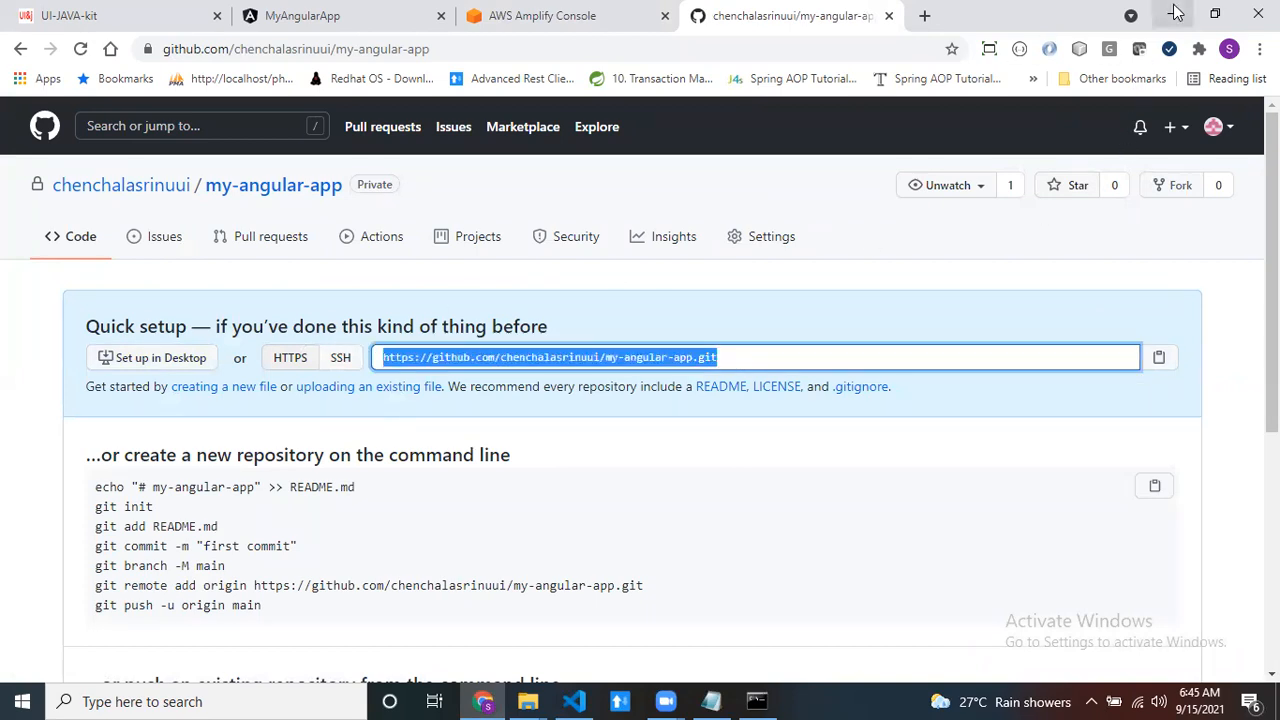
click(1172, 14)
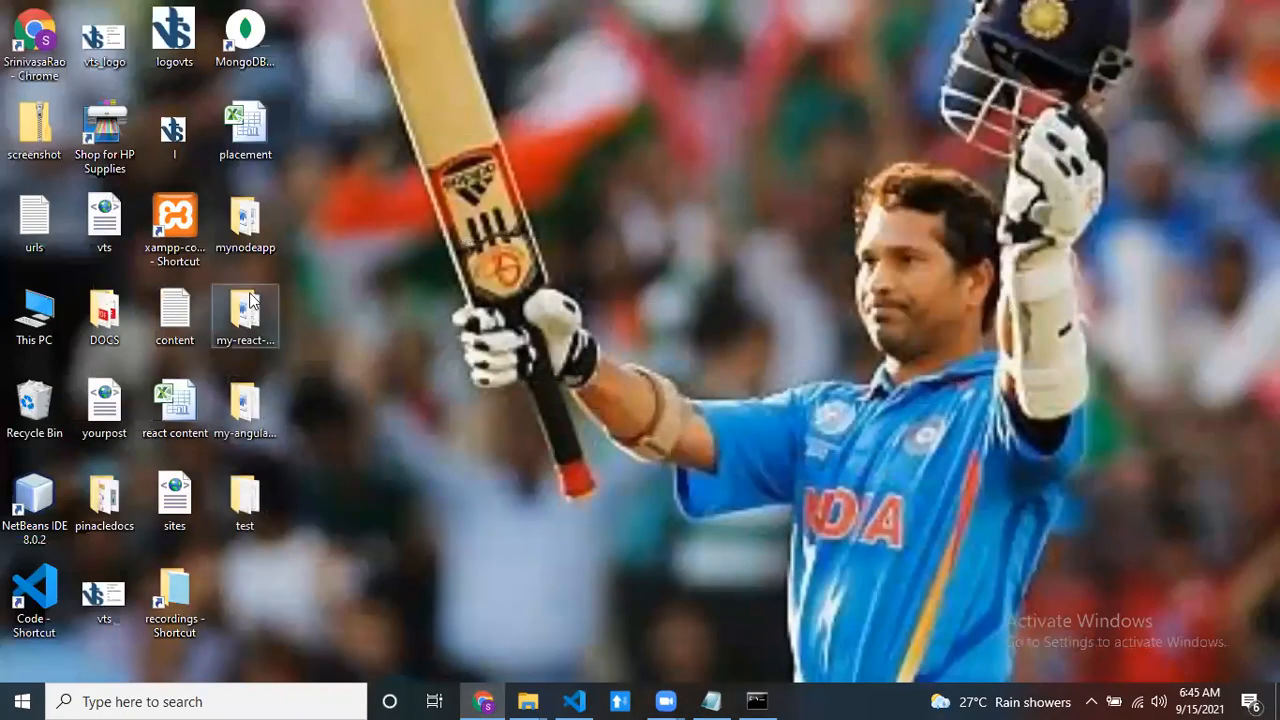
click(240, 420)
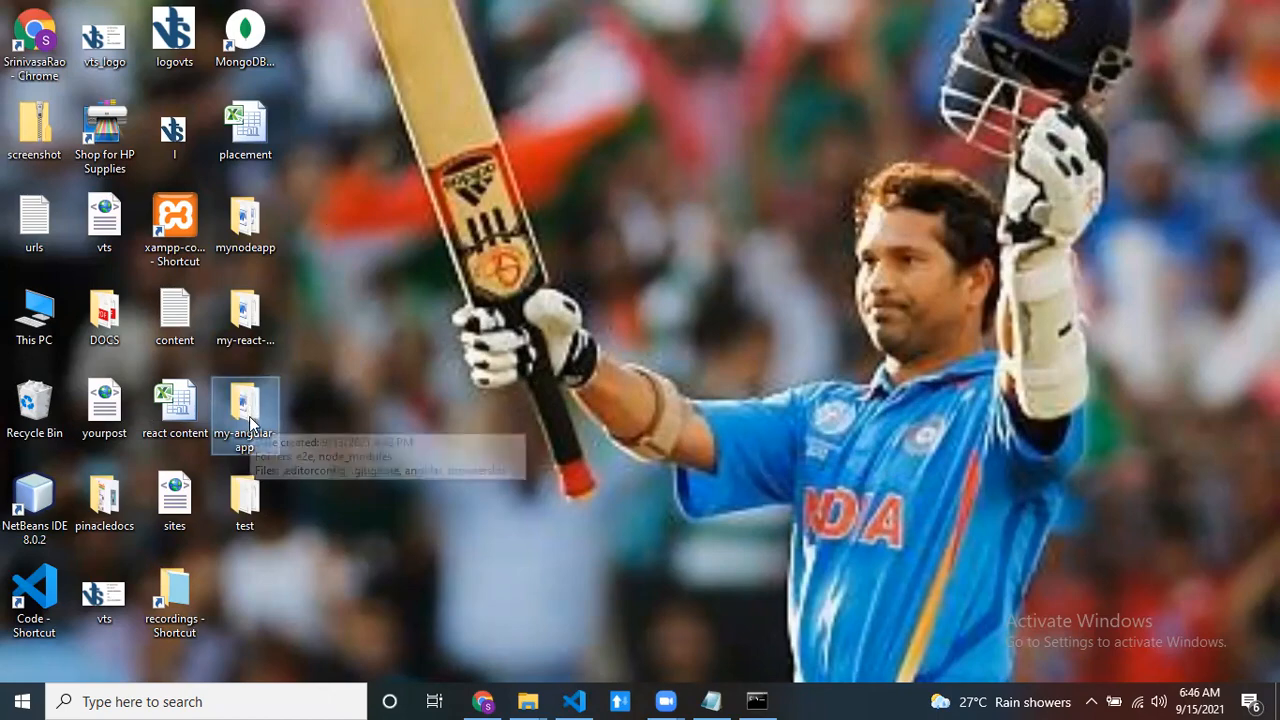
click(356, 400)
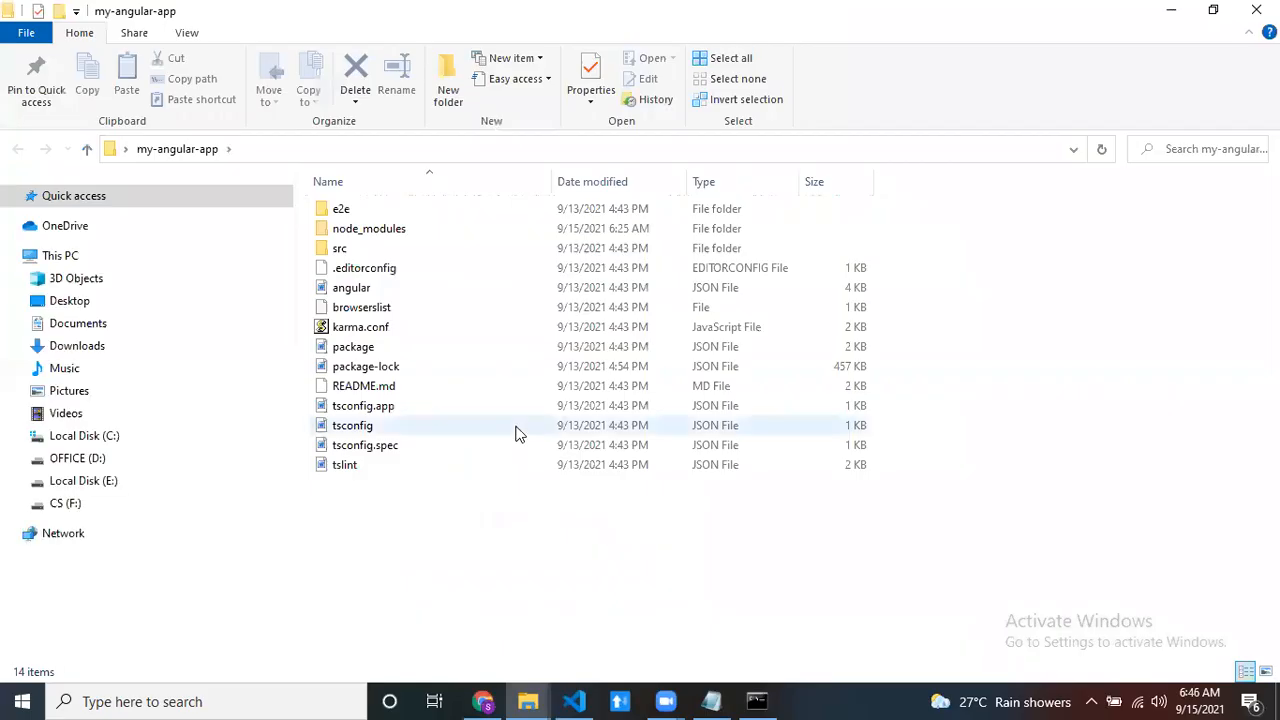
- Open a command prompt in the my-angular-app folder by running cmd from its path
click(466, 148)
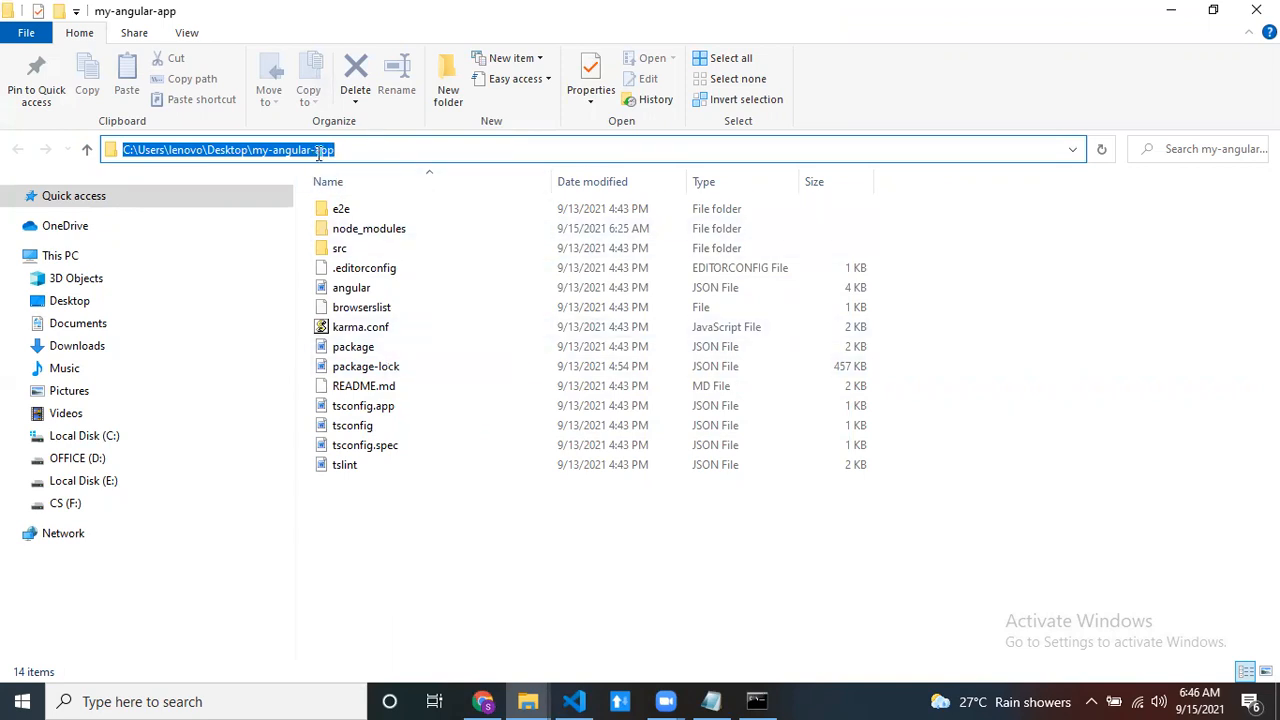
click(482, 701)
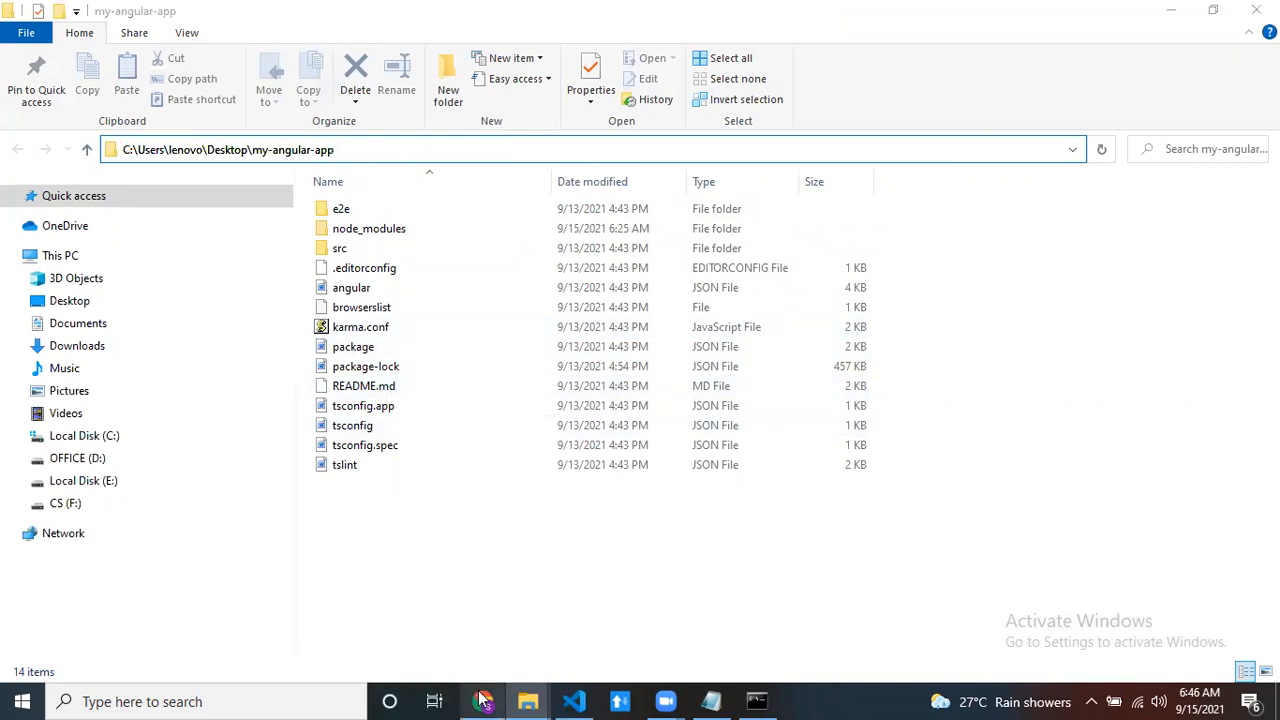
click(1172, 15)
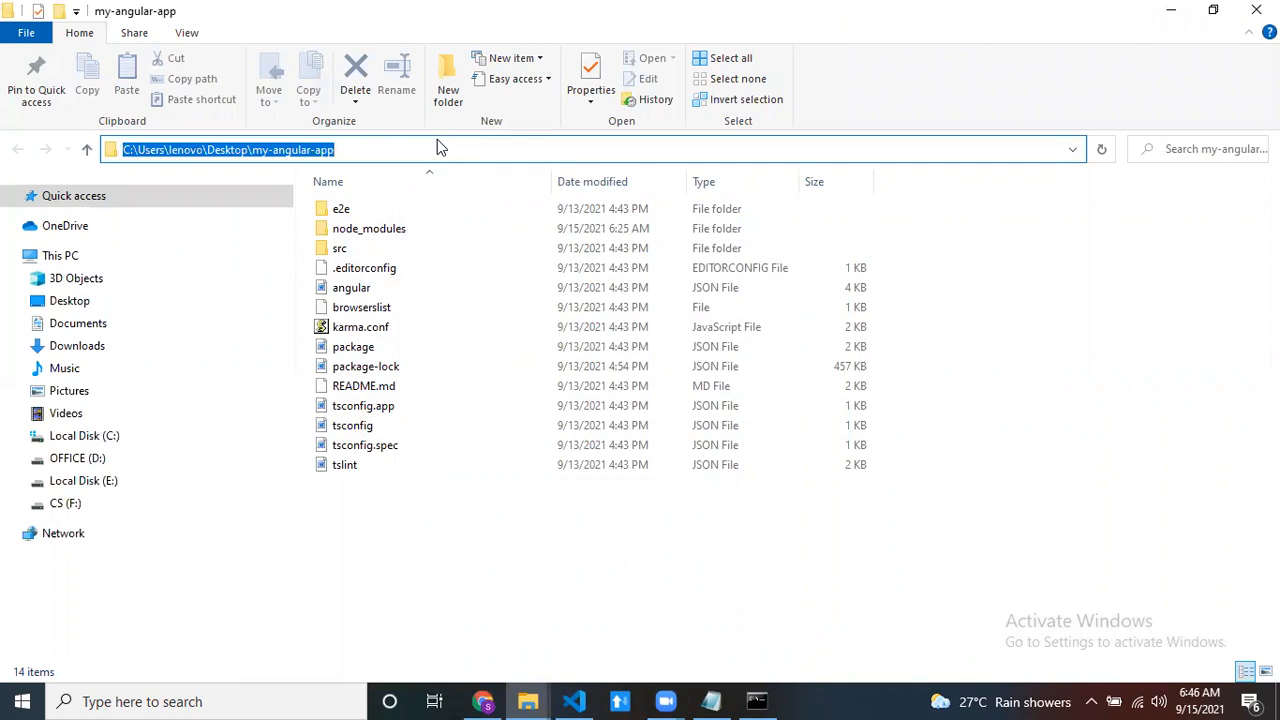
text(cmd)
key(Return)
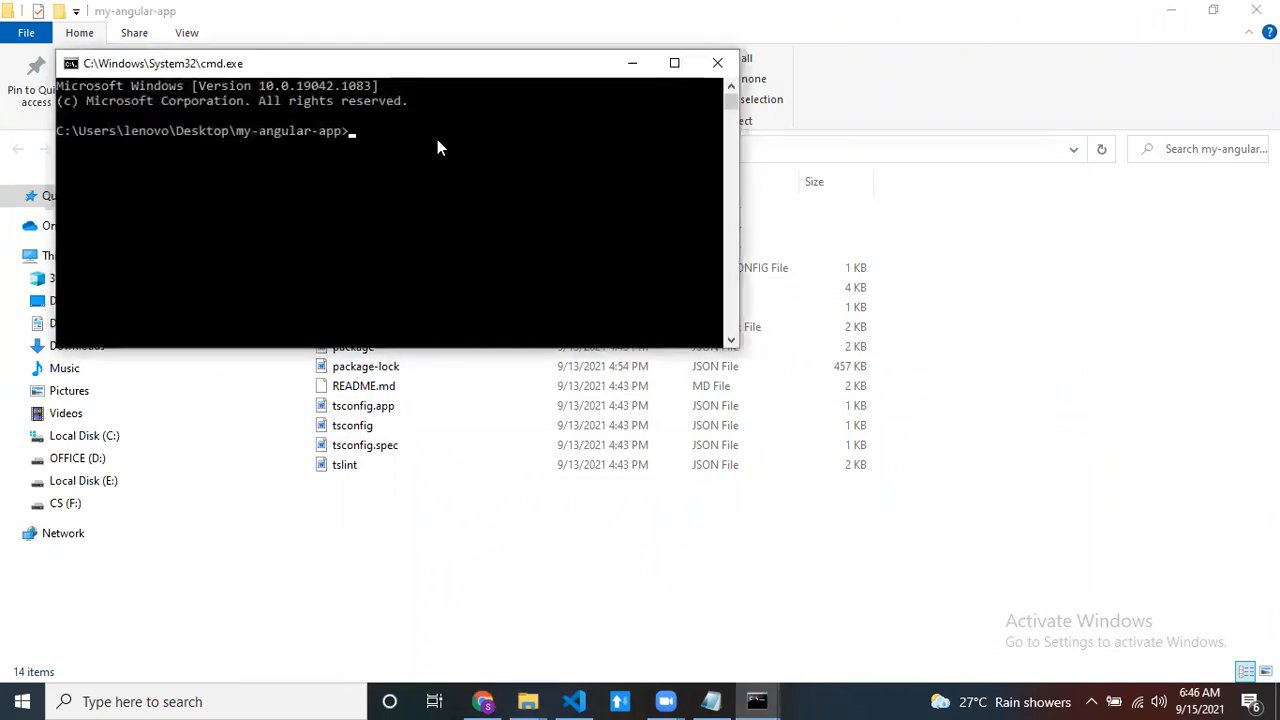
- Run git init in the my-angular-app folder and move the command prompt aside to reveal the folder's file list
drag(389, 58, 688, 188)
drag(606, 188, 640, 190)
click(752, 190)
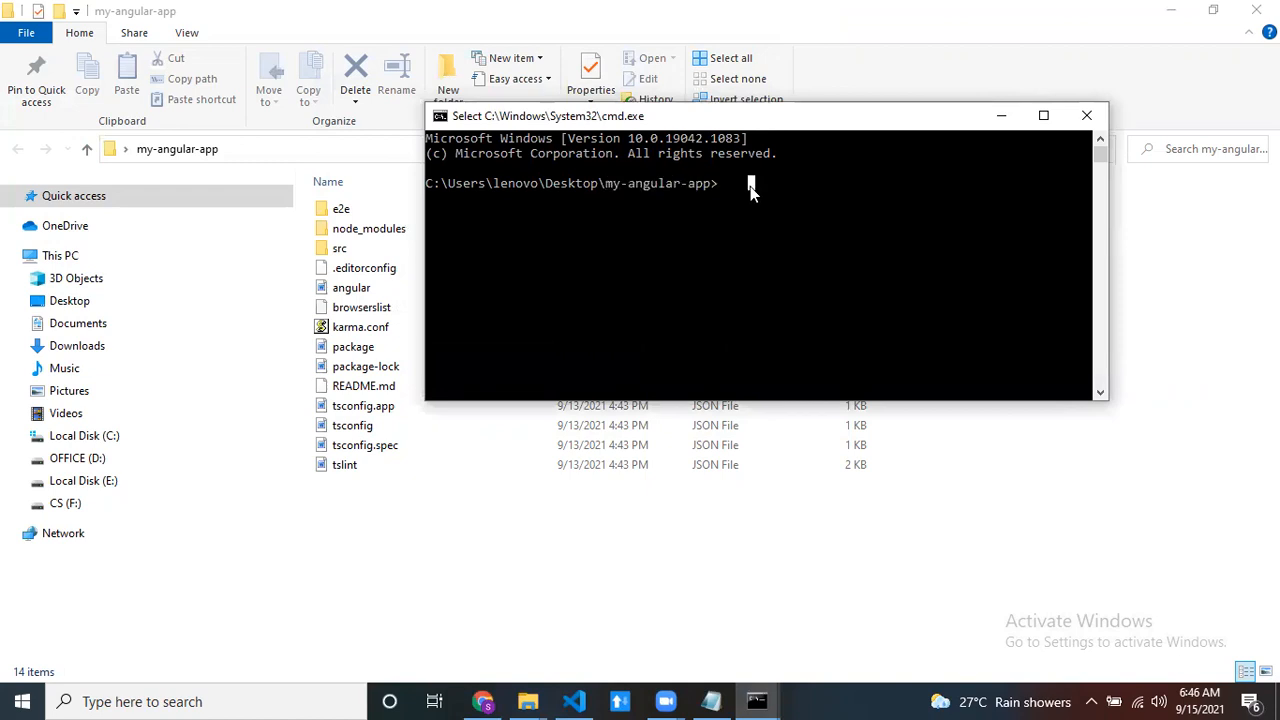
text(git init)
key(Return)
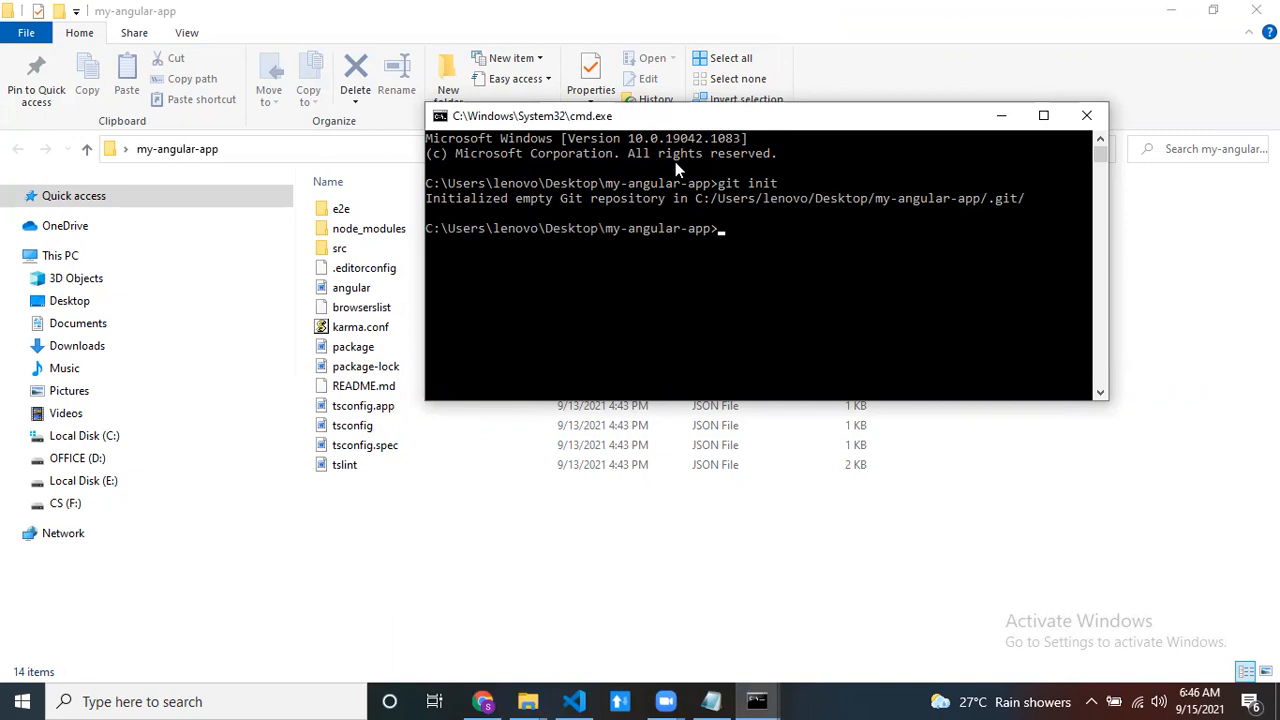
drag(672, 135, 708, 165)
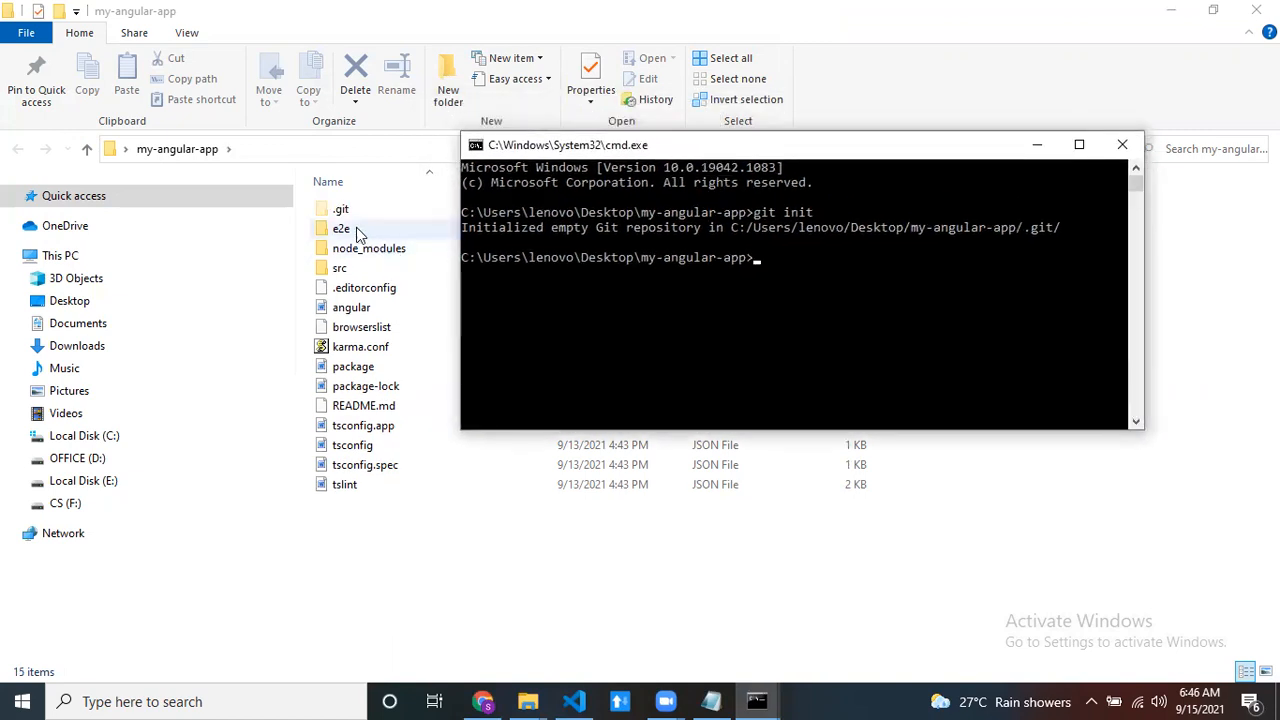
click(810, 302)
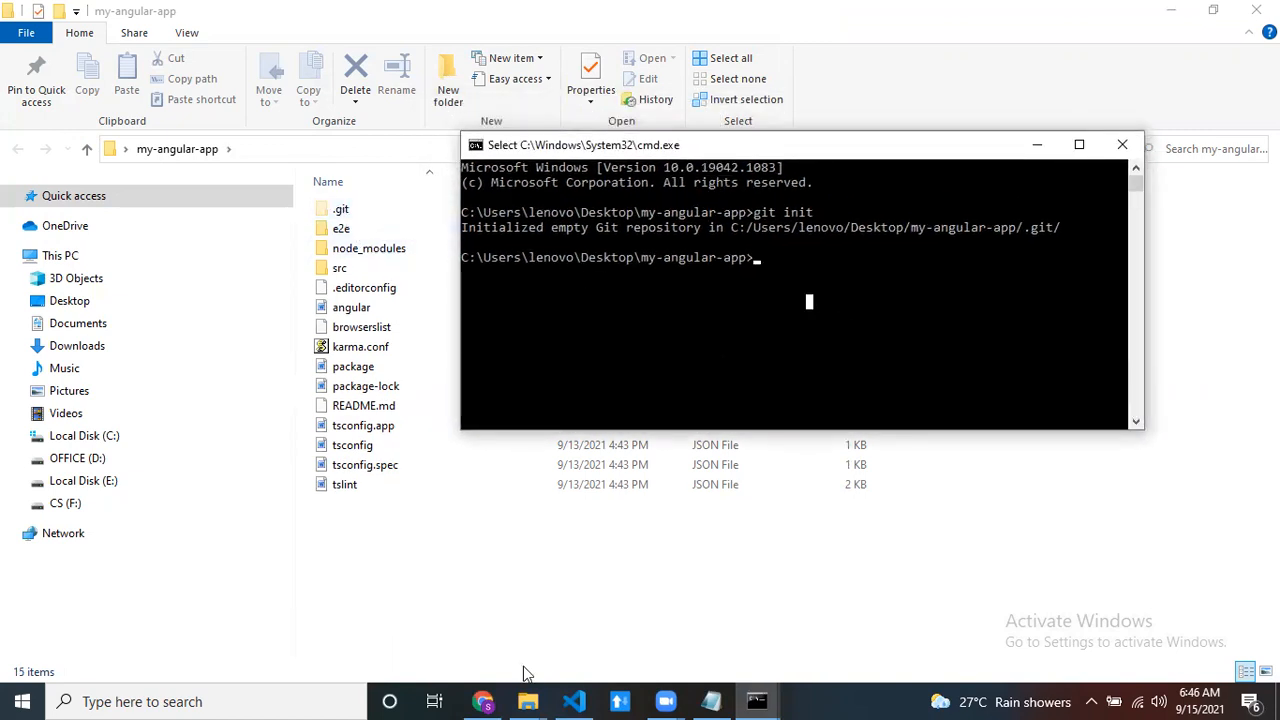
- Switch to Visual Studio Code and create a .gitignore file in the root of the my-angular-app project
click(573, 701)
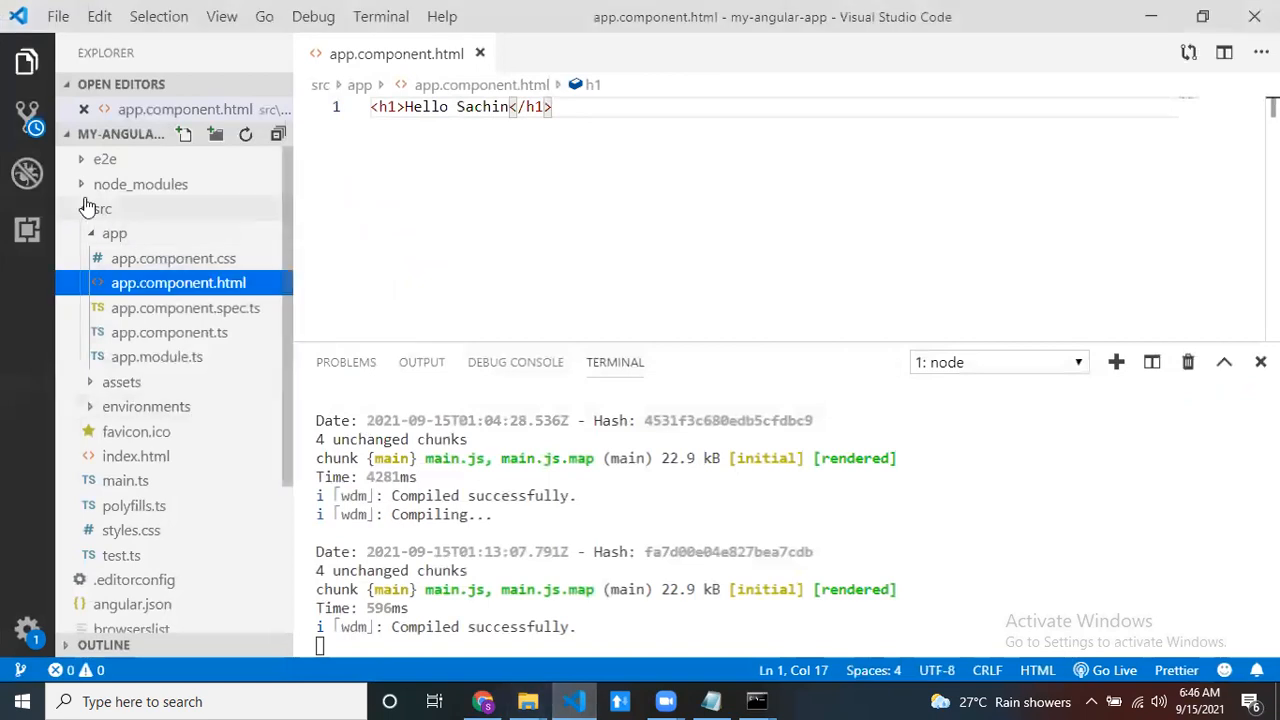
click(101, 212)
right_click(121, 219)
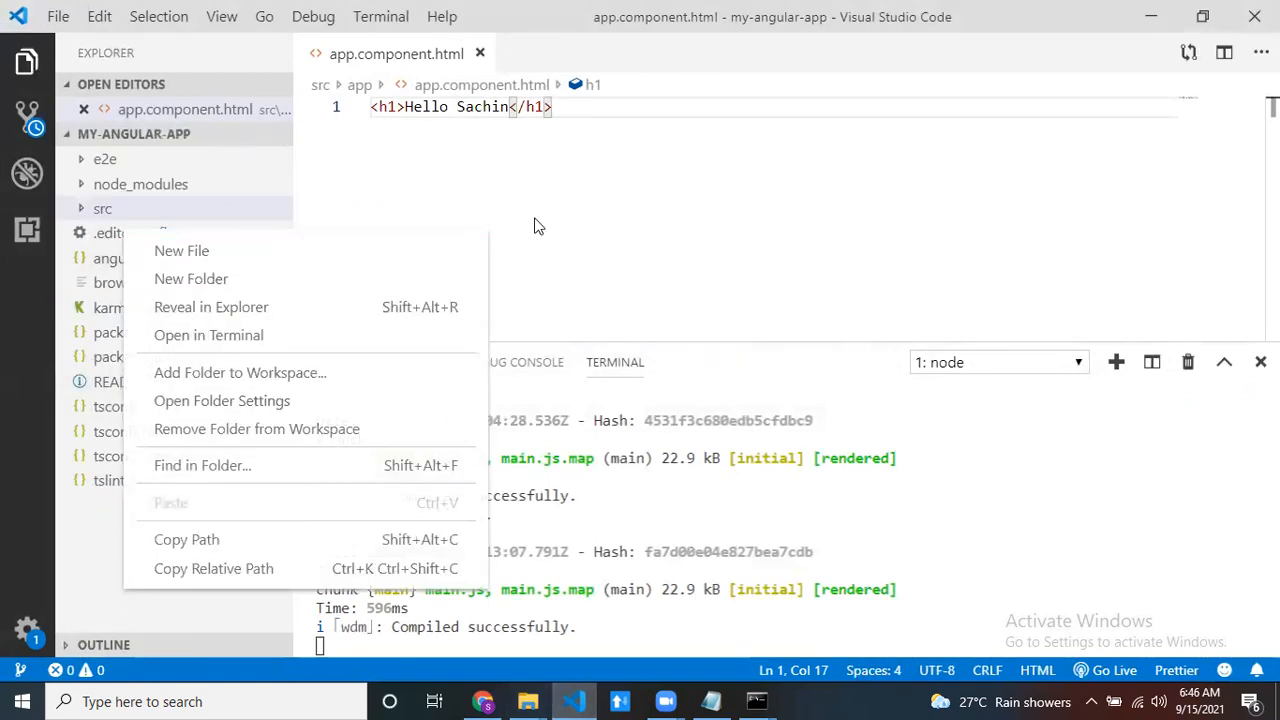
key(Escape)
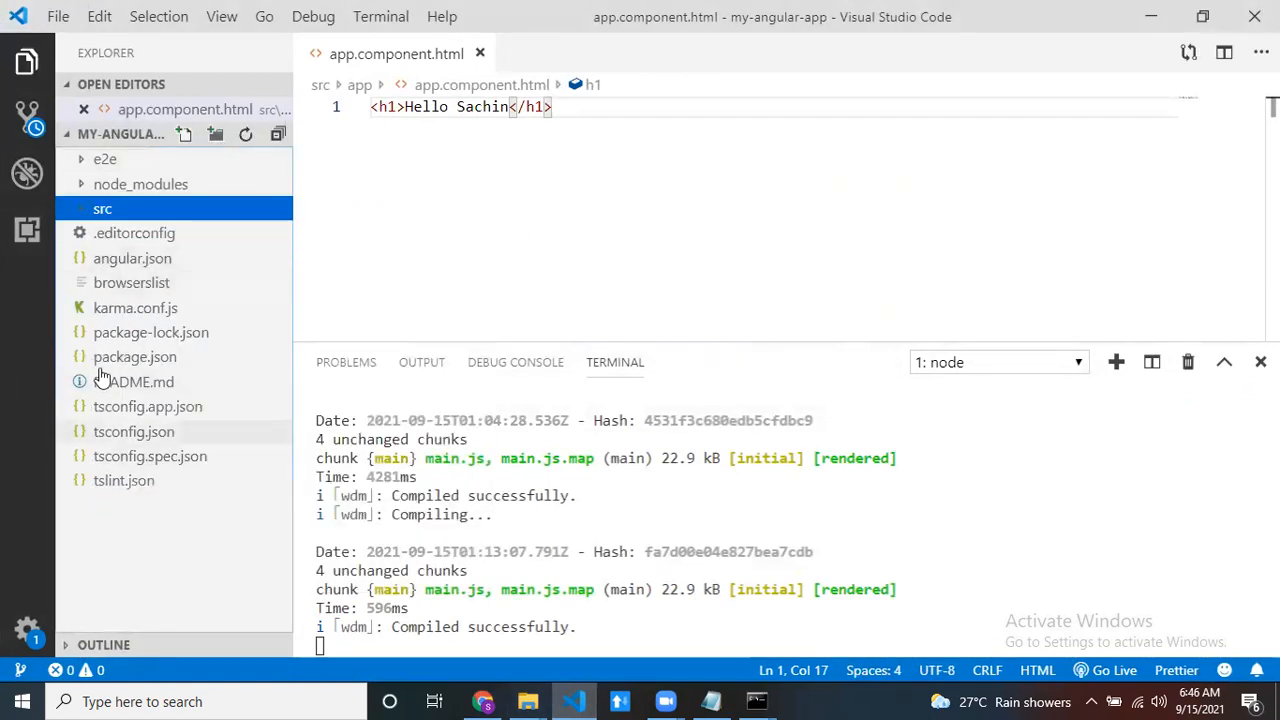
click(135, 488)
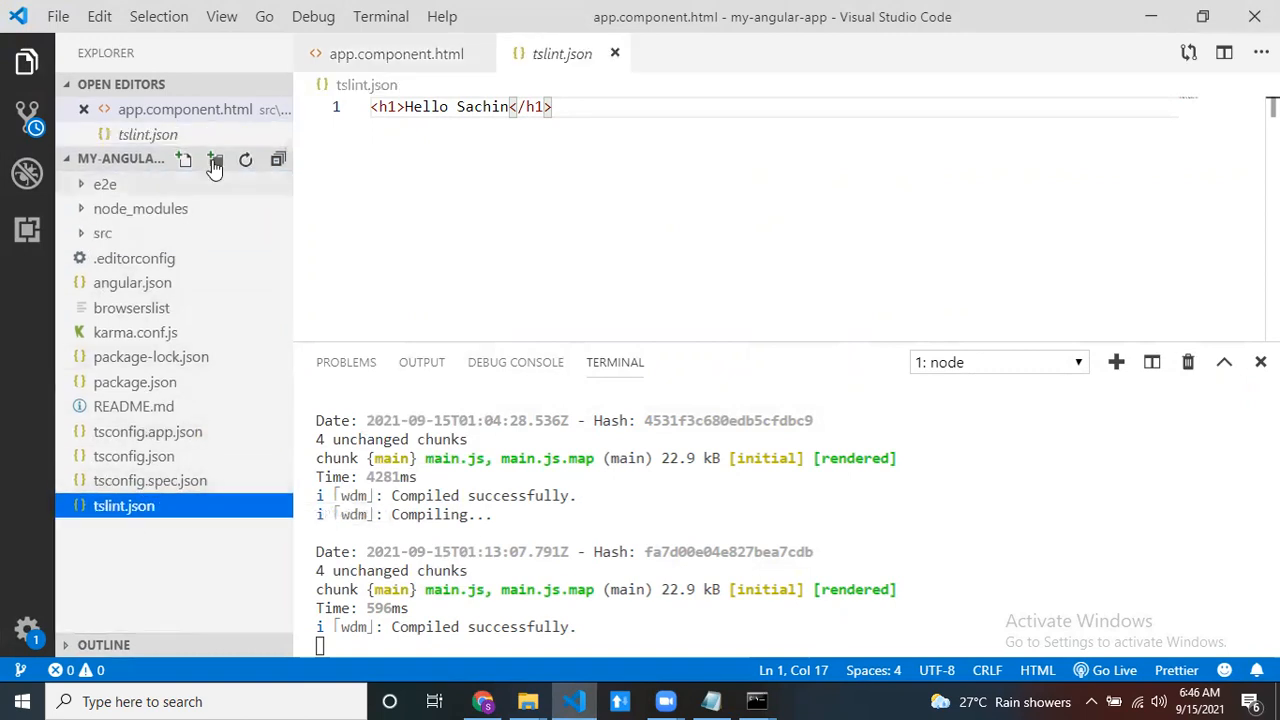
click(184, 162)
text(.gitignore)
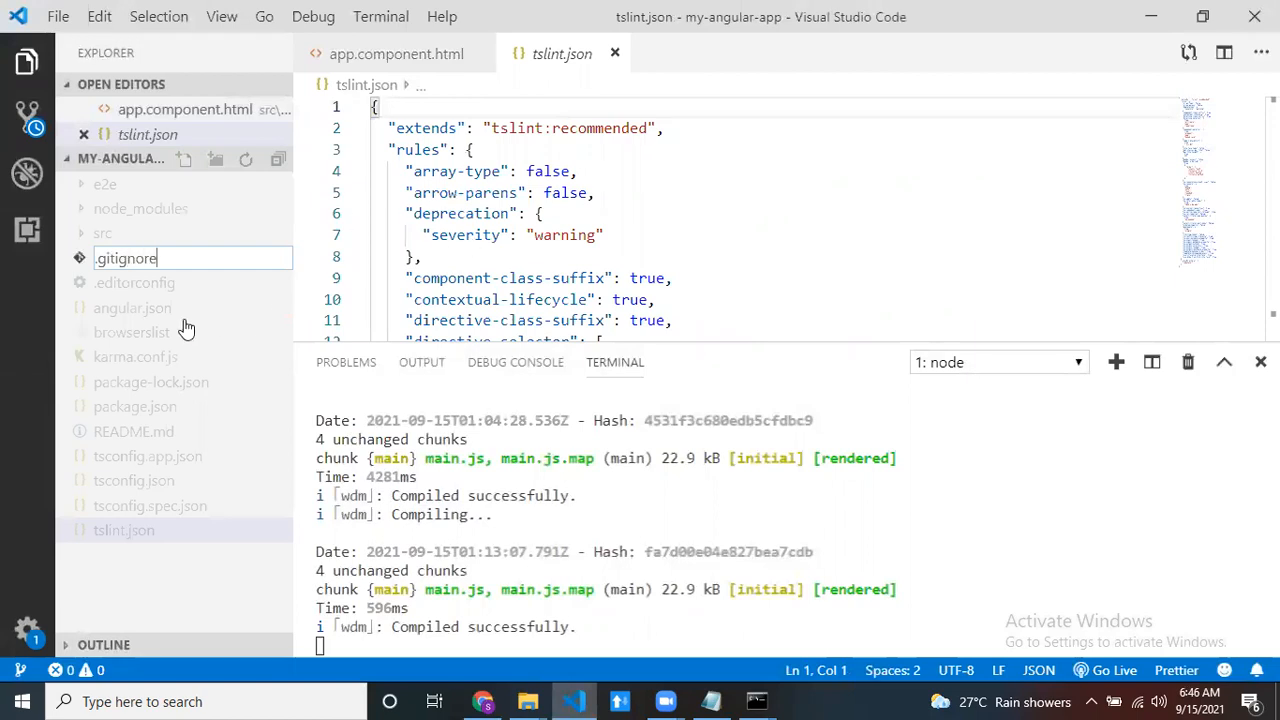
key(Escape)
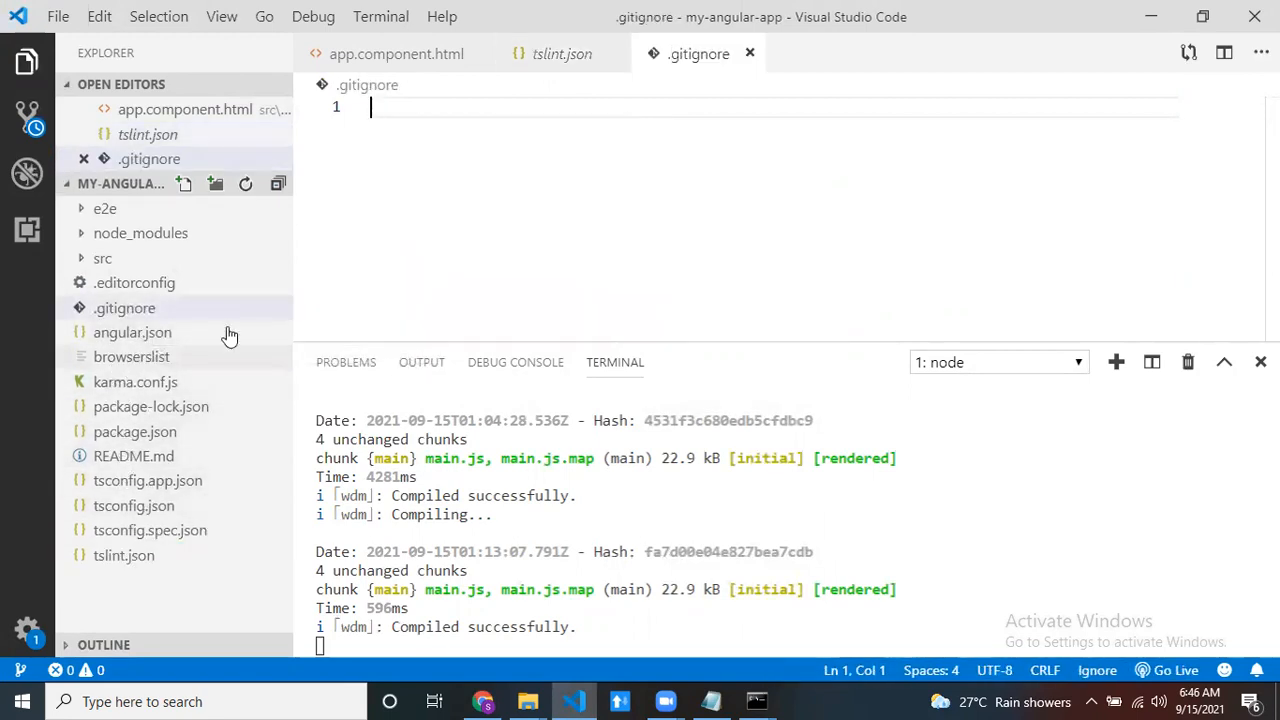
- Add node_modules as the first line of the .gitignore file
click(208, 311)
click(465, 245)
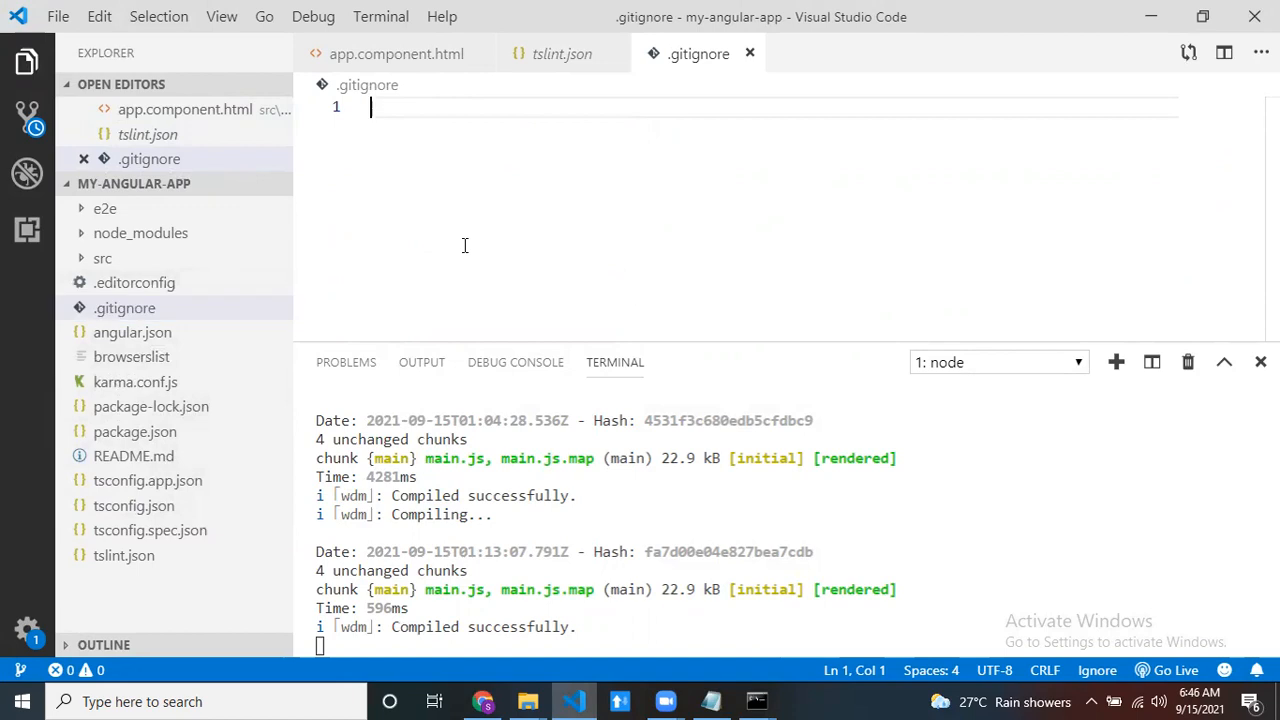
text(node_modules)
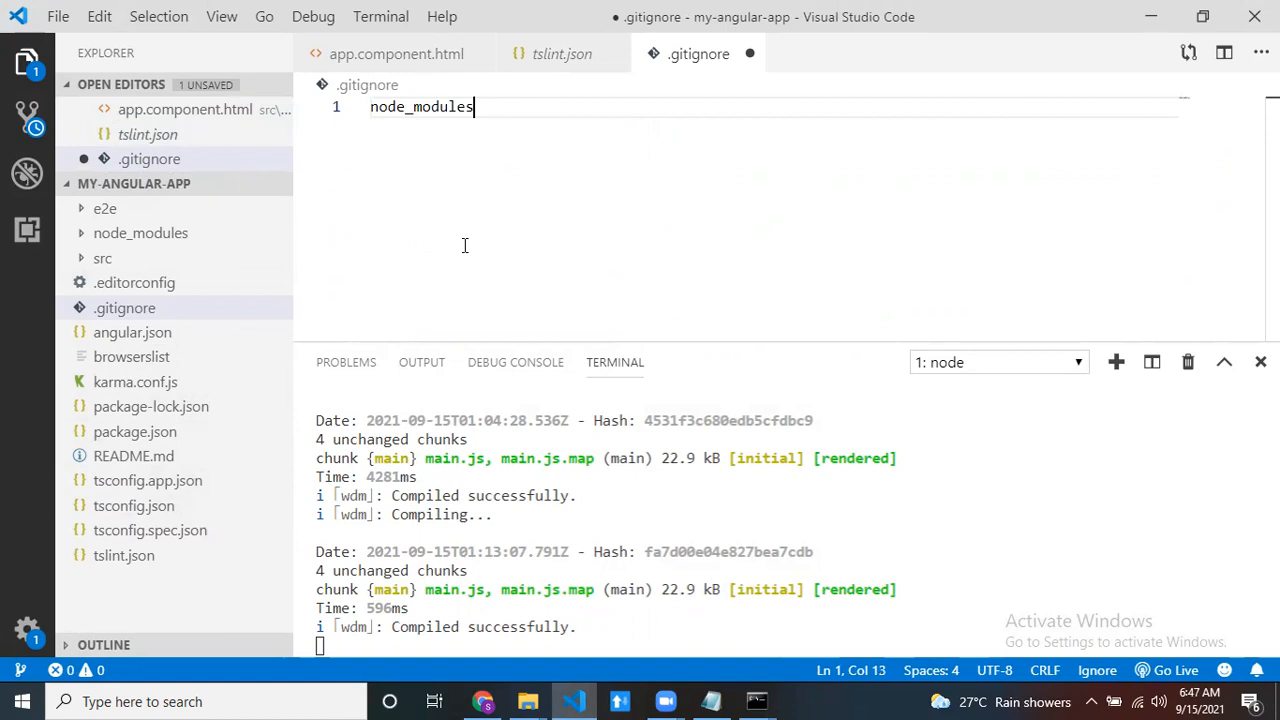
- Save the .gitignore file, then run git status in the my-angular-app command prompt and review the untracked files
key(ctrl+s)
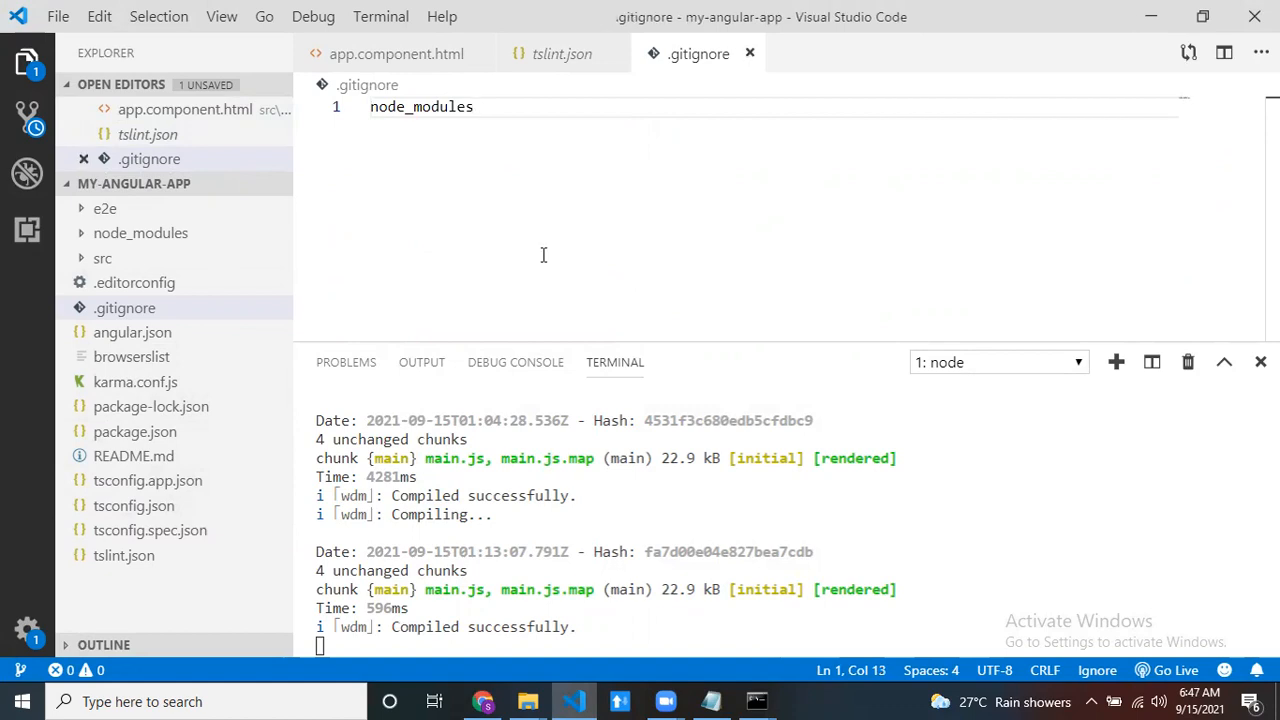
mouse_move(771, 692)
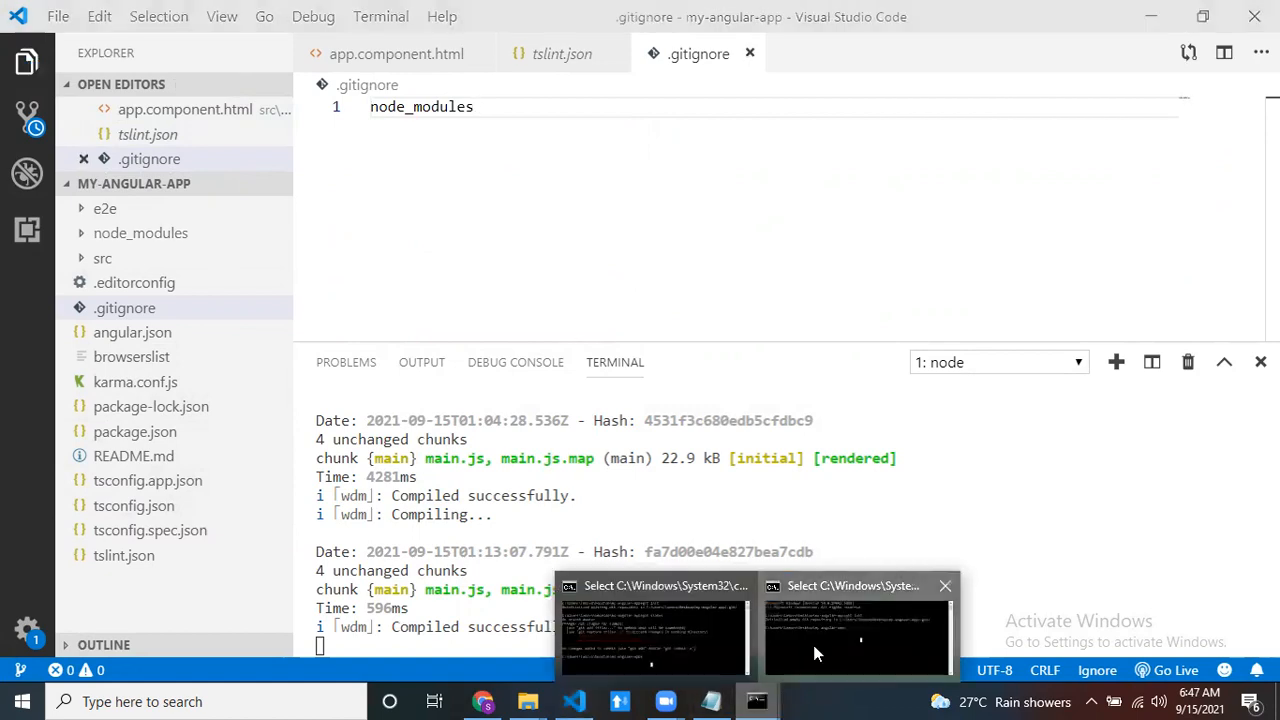
click(812, 640)
text(git status)
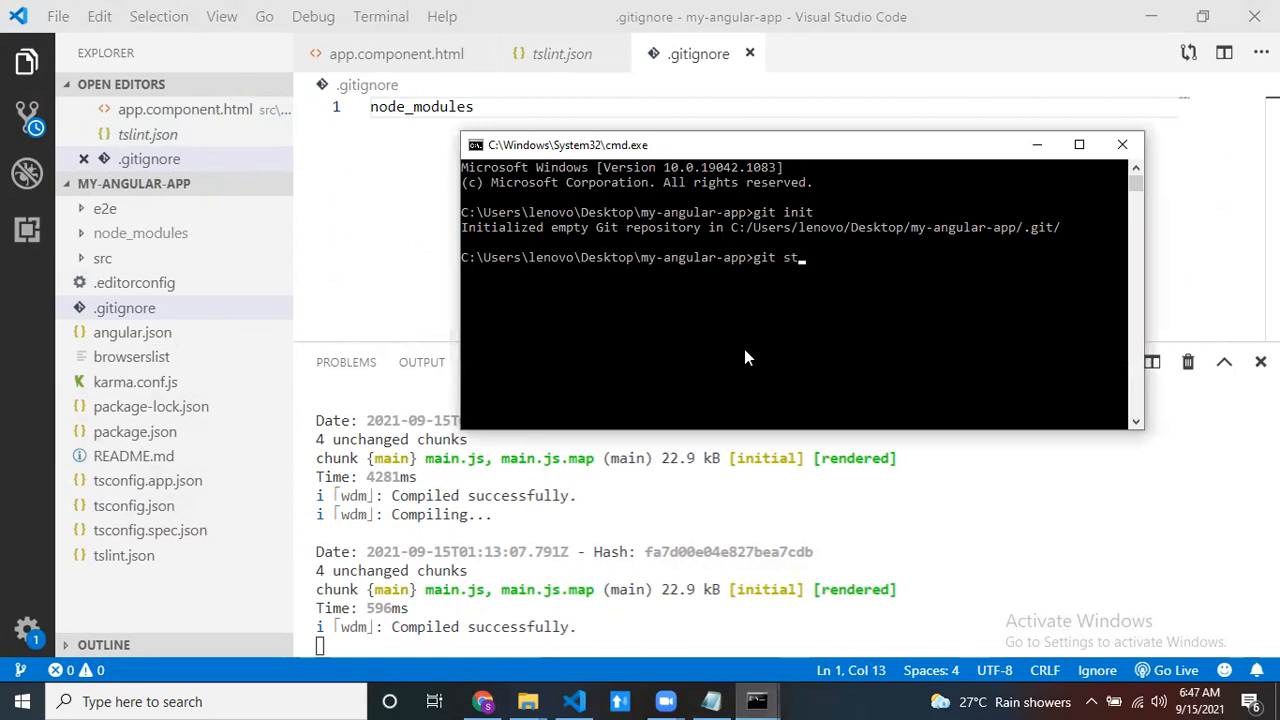
key(Return)
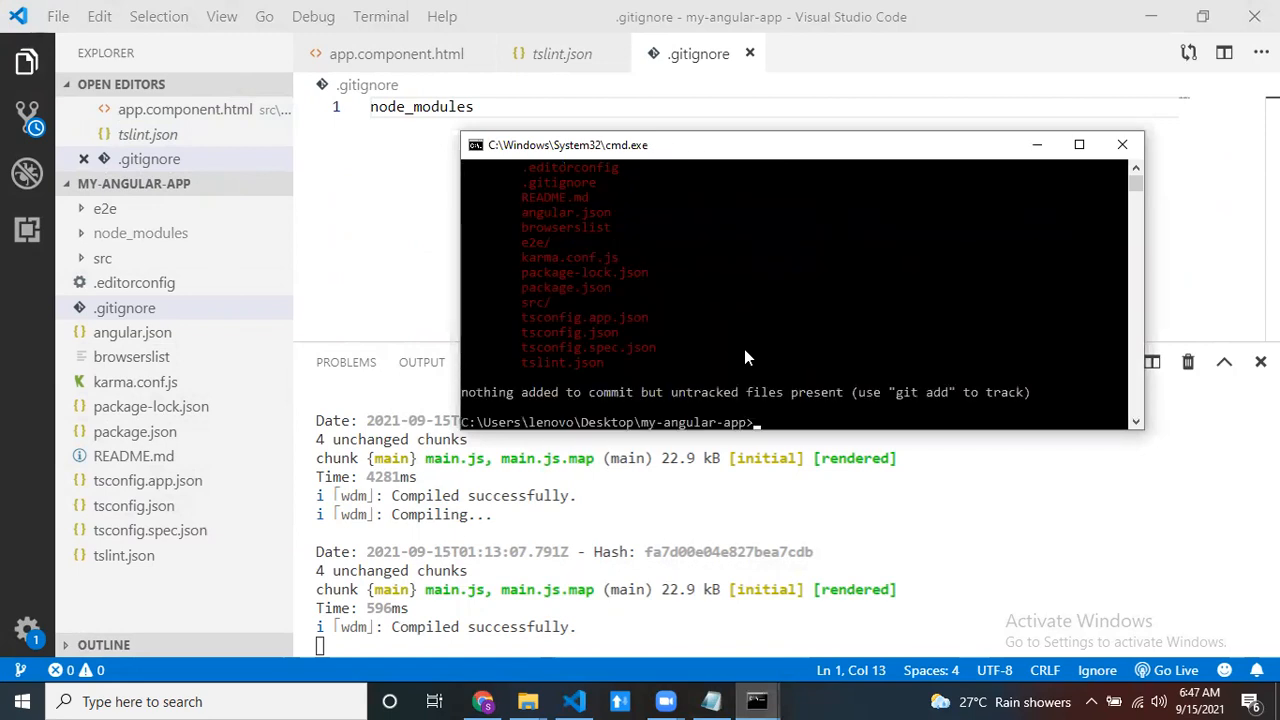
scroll(745, 352, up, 1)
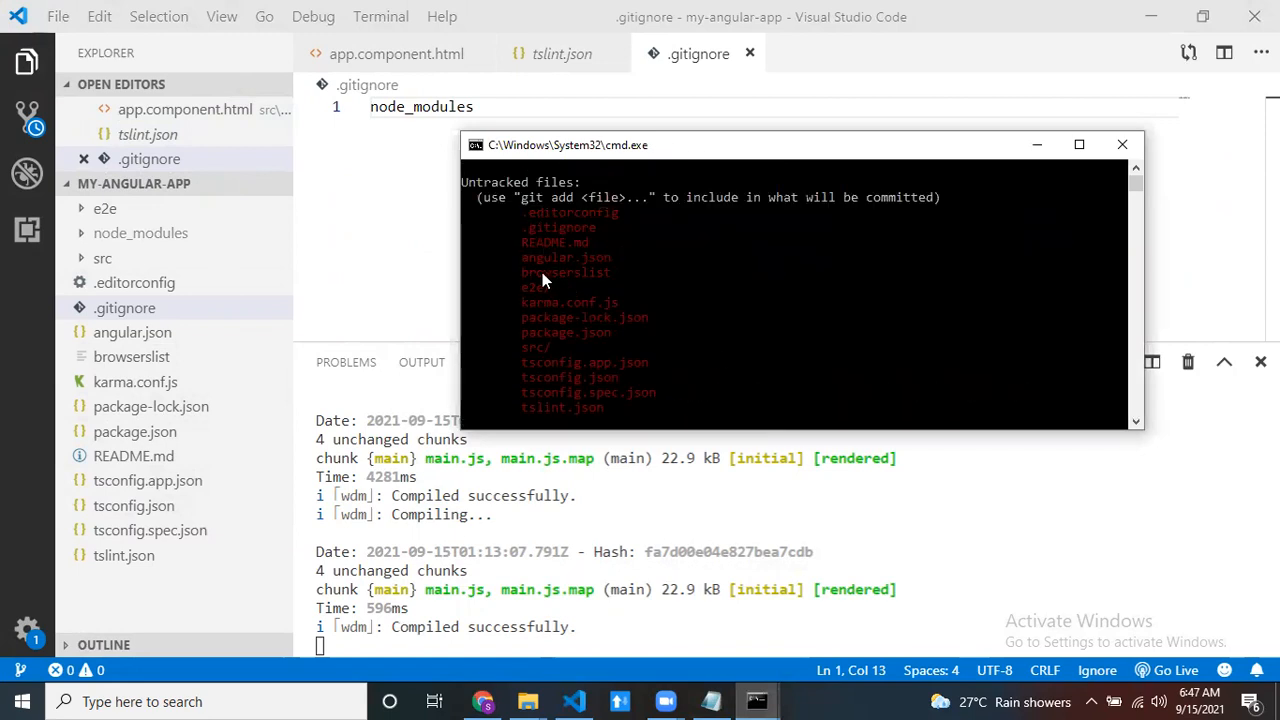
scroll(600, 392, down, 2)
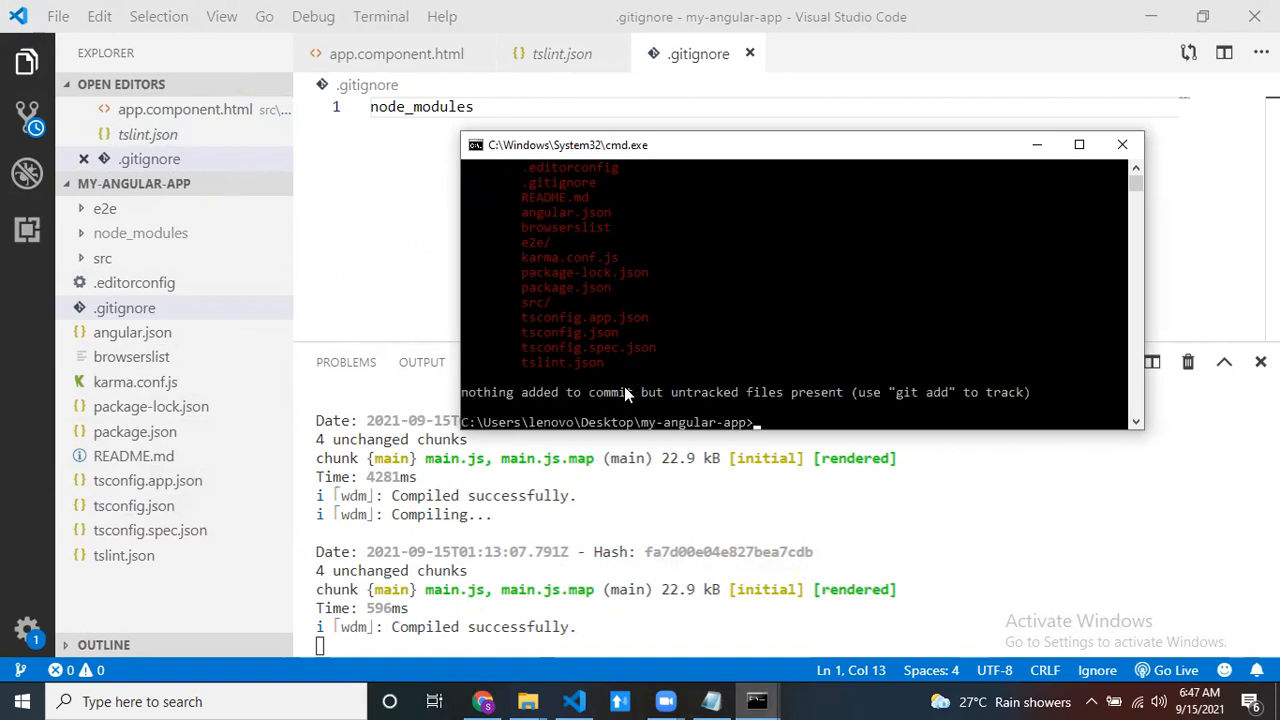
- Stage the project files with git add * and check the staged files with git status
click(779, 392)
text(git s)
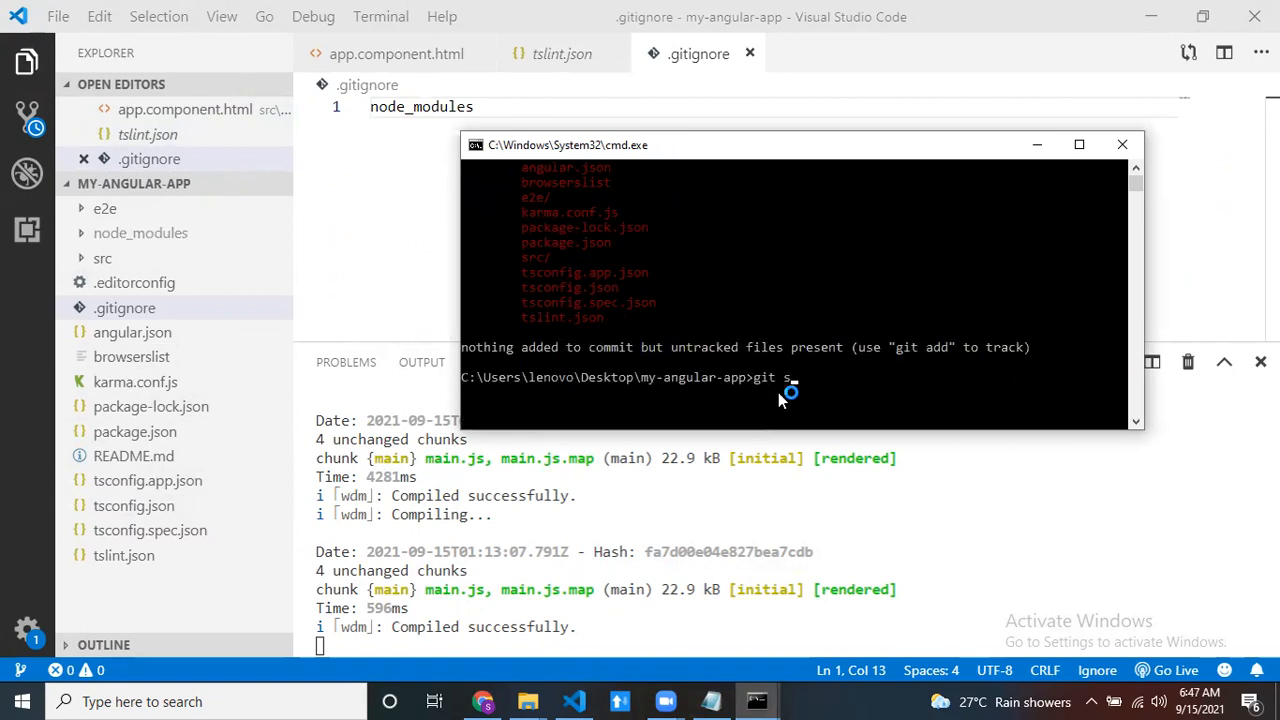
text(dd *)
key(Return)
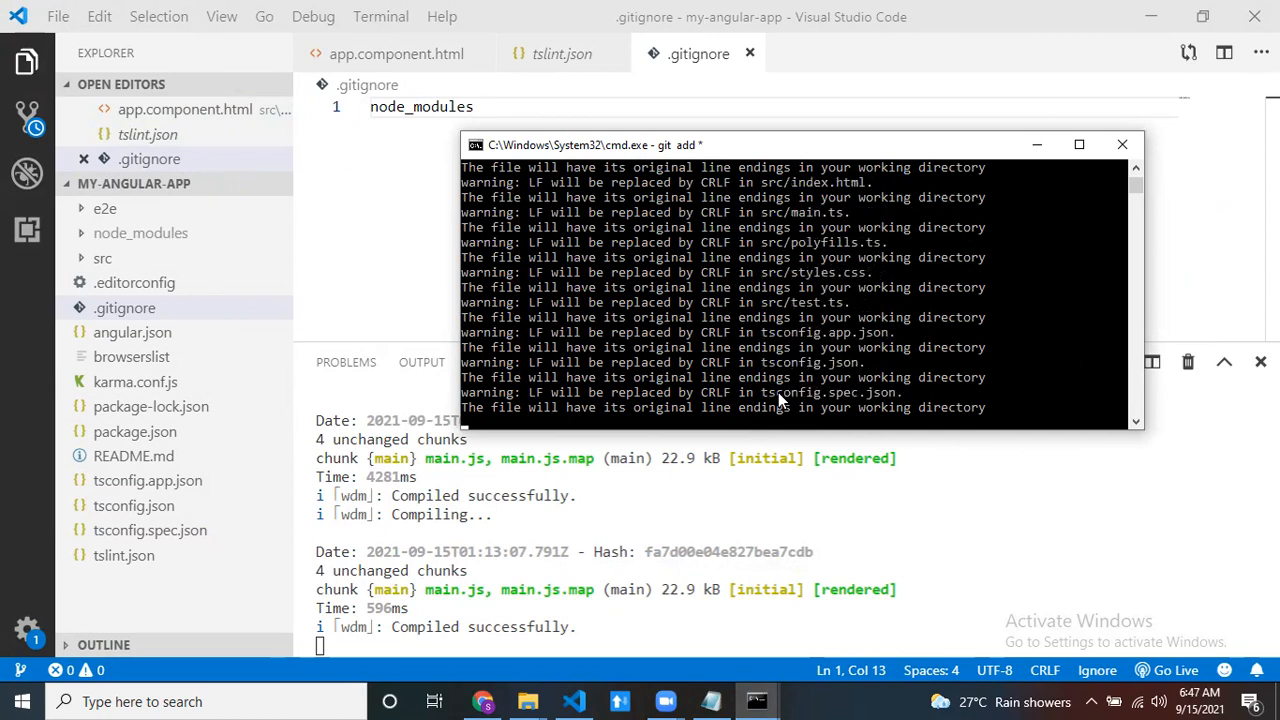
text(t status)
key(Return)
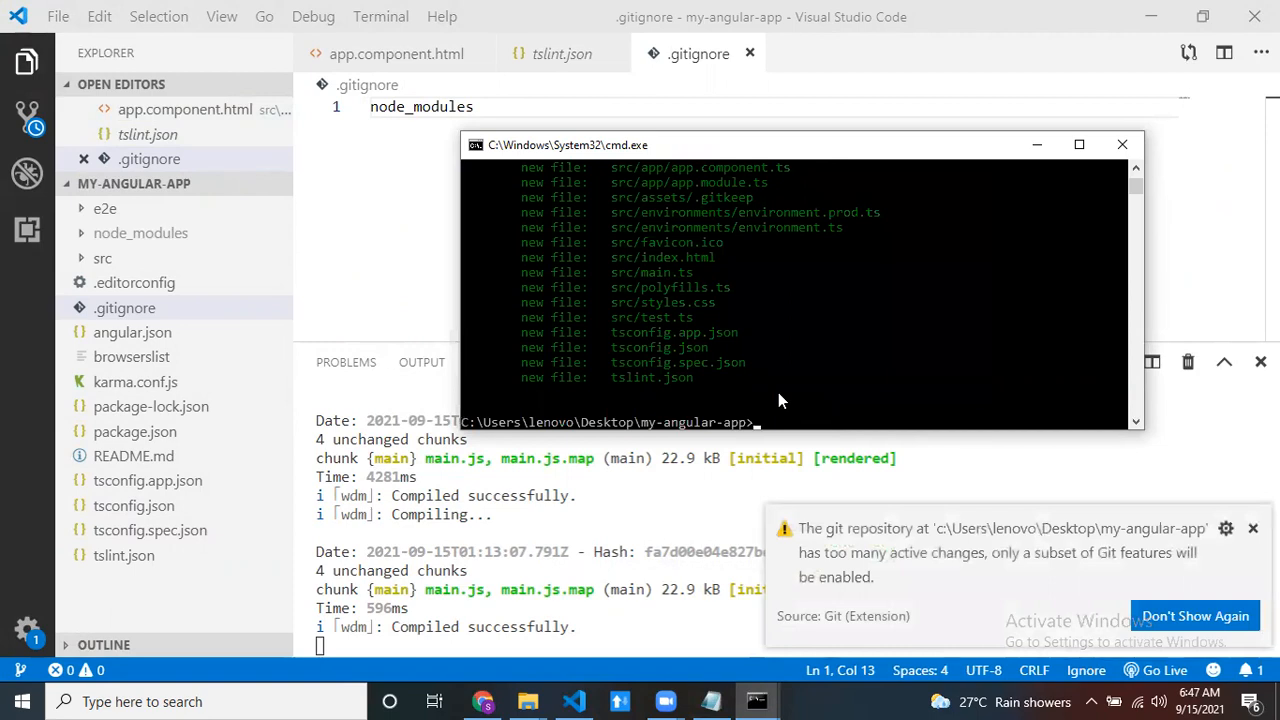
- Commit the staged files by running git commit with the message "first commit"
text(git commit -m "first commit")
key(Return)
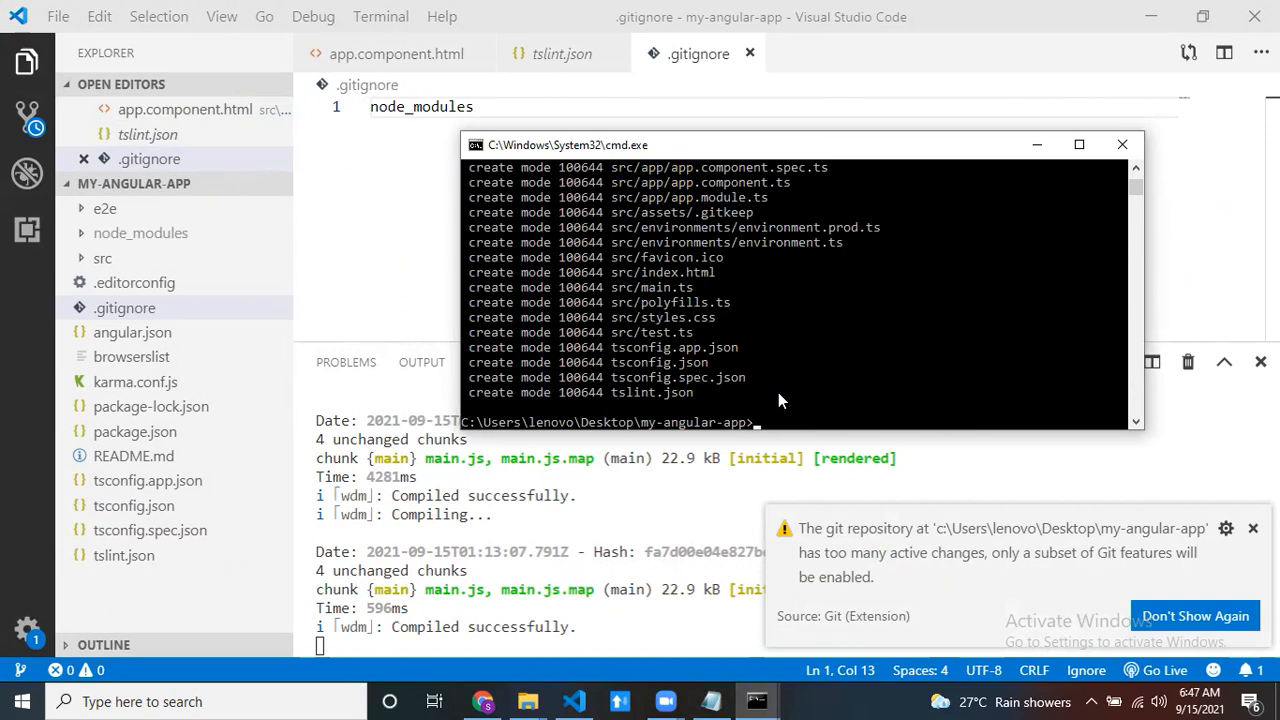
drag(699, 396, 513, 228)
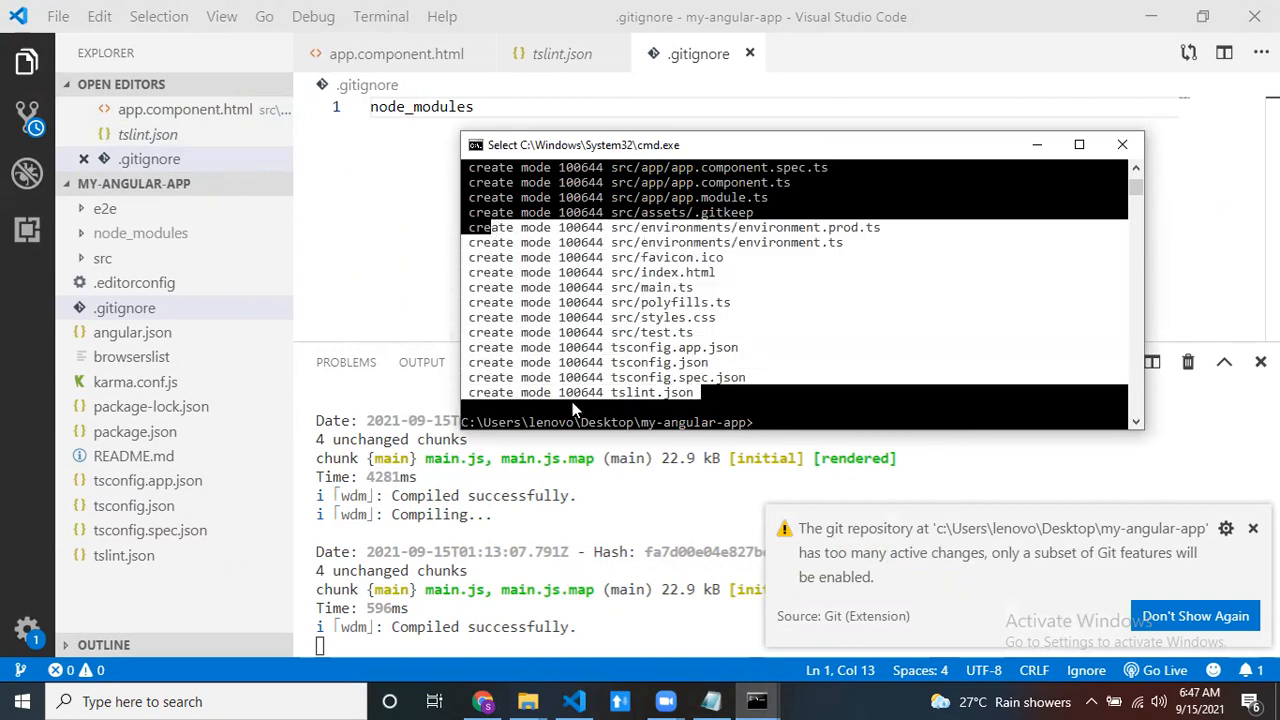
- Copy the my-angular-app repository's HTTPS URL from GitHub in Chrome and register it in the command prompt with git remote add origin
click(494, 695)
mouse_move(733, 357)
mouse_down()
mouse_move(765, 358)
mouse_move(373, 356)
mouse_up()
key(super+c)
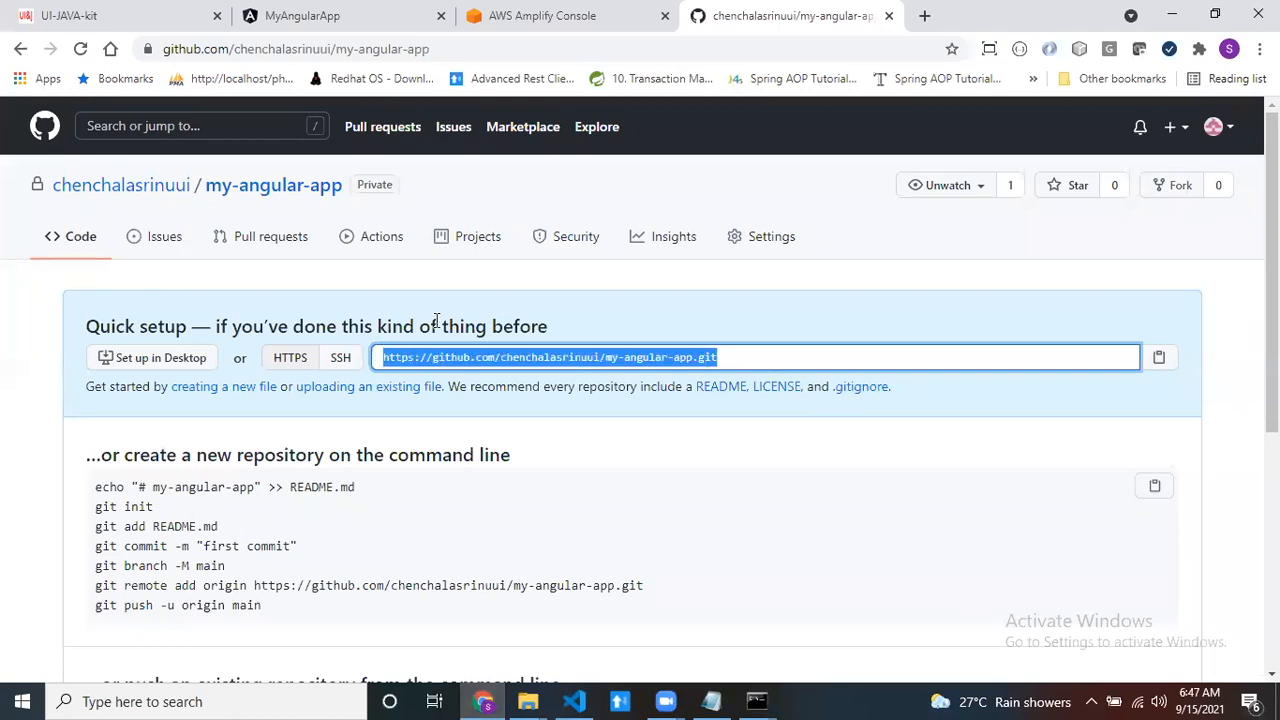
click(1172, 14)
click(826, 350)
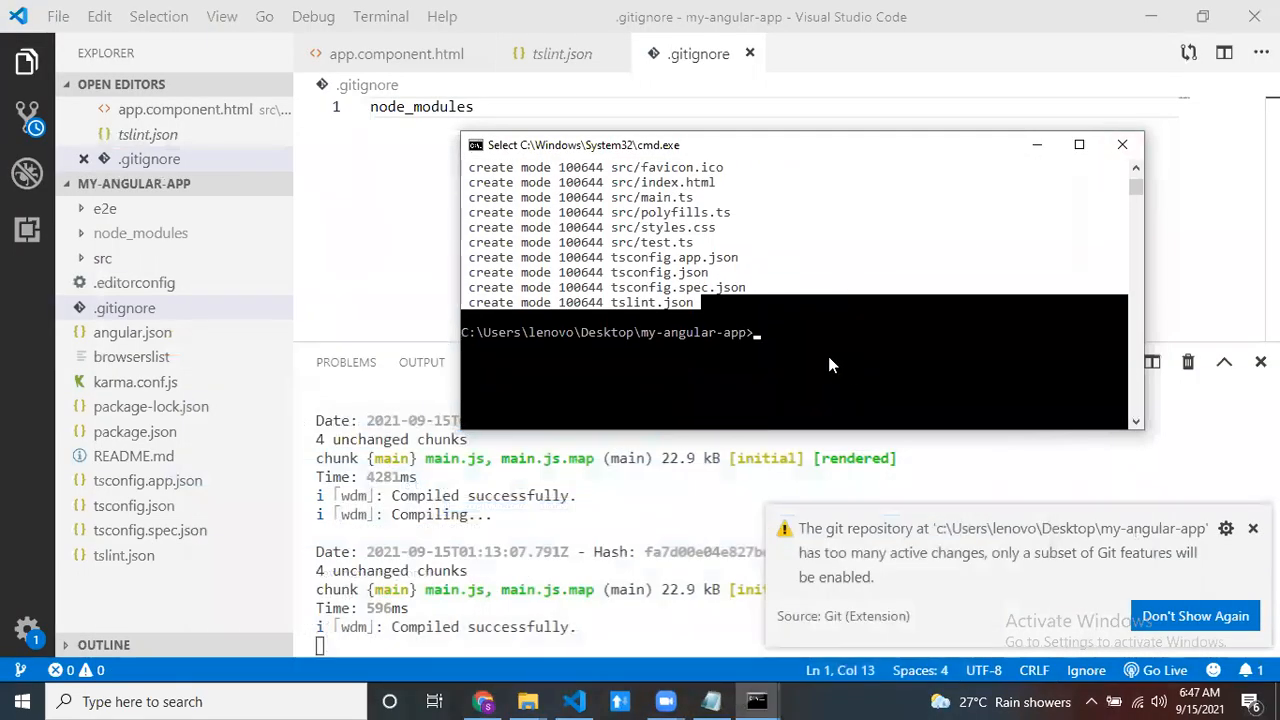
text(git r)
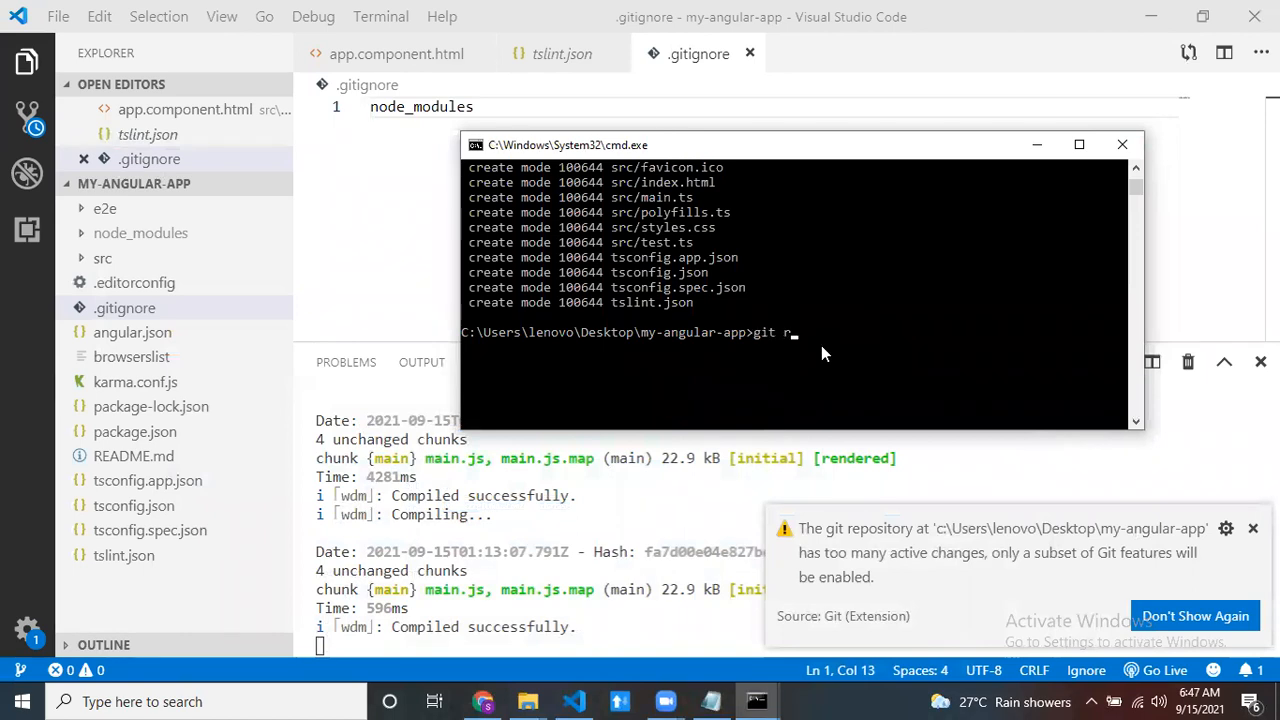
text(emote add origin)
right_click(894, 360)
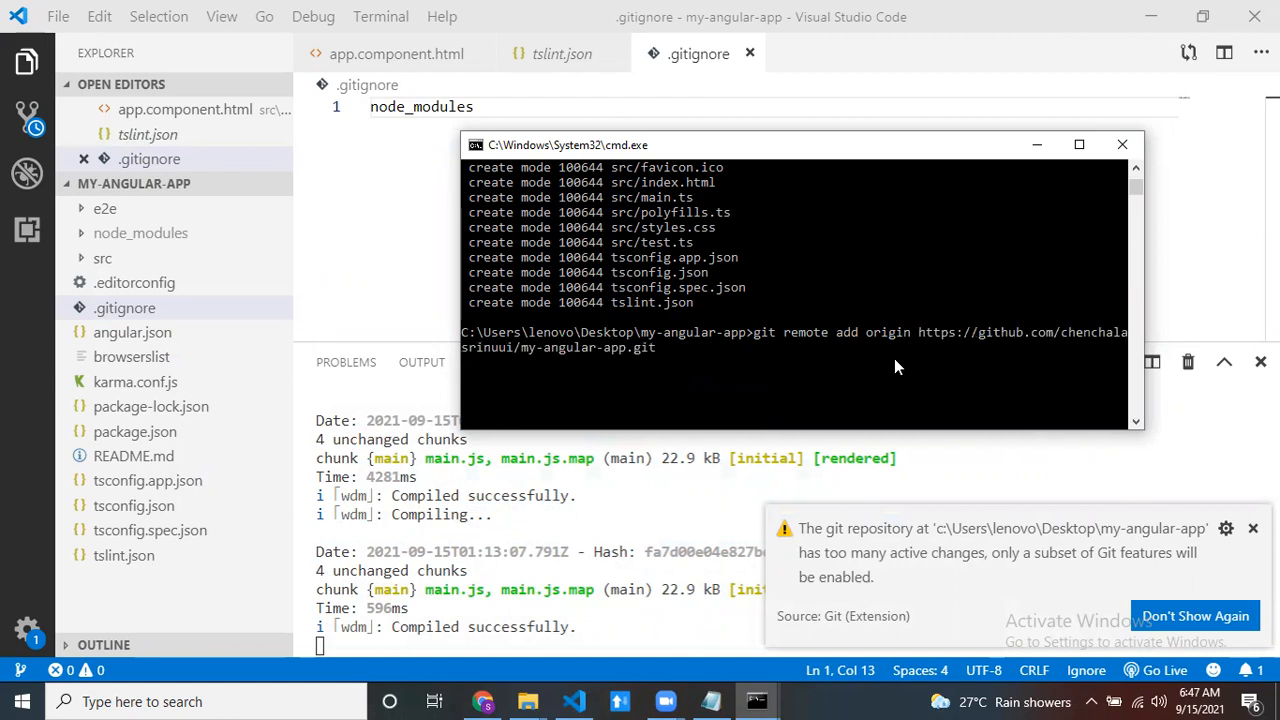
key(Return)
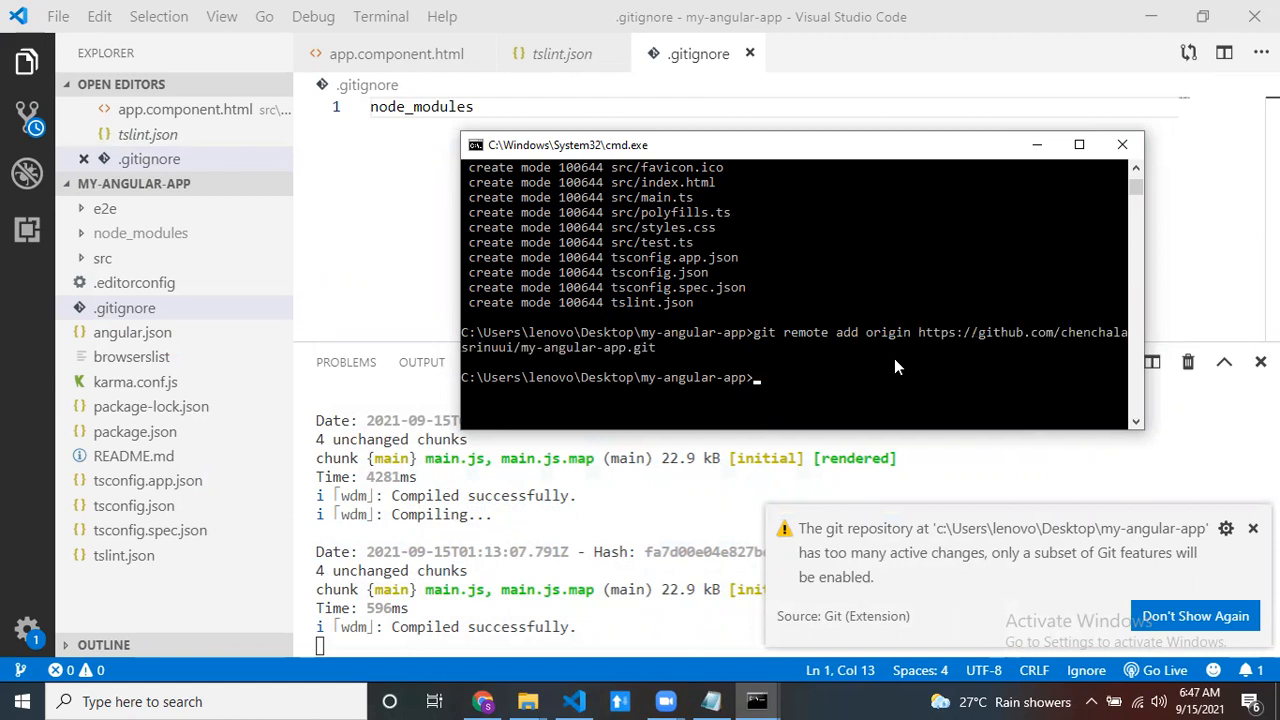
- Push the commit to GitHub, setting the upstream branch with git push --set-upstream origin master
text(git push)
key(Return)
drag(485, 371, 763, 379)
key(super+c)
right_click(763, 379)
right_click(800, 424)
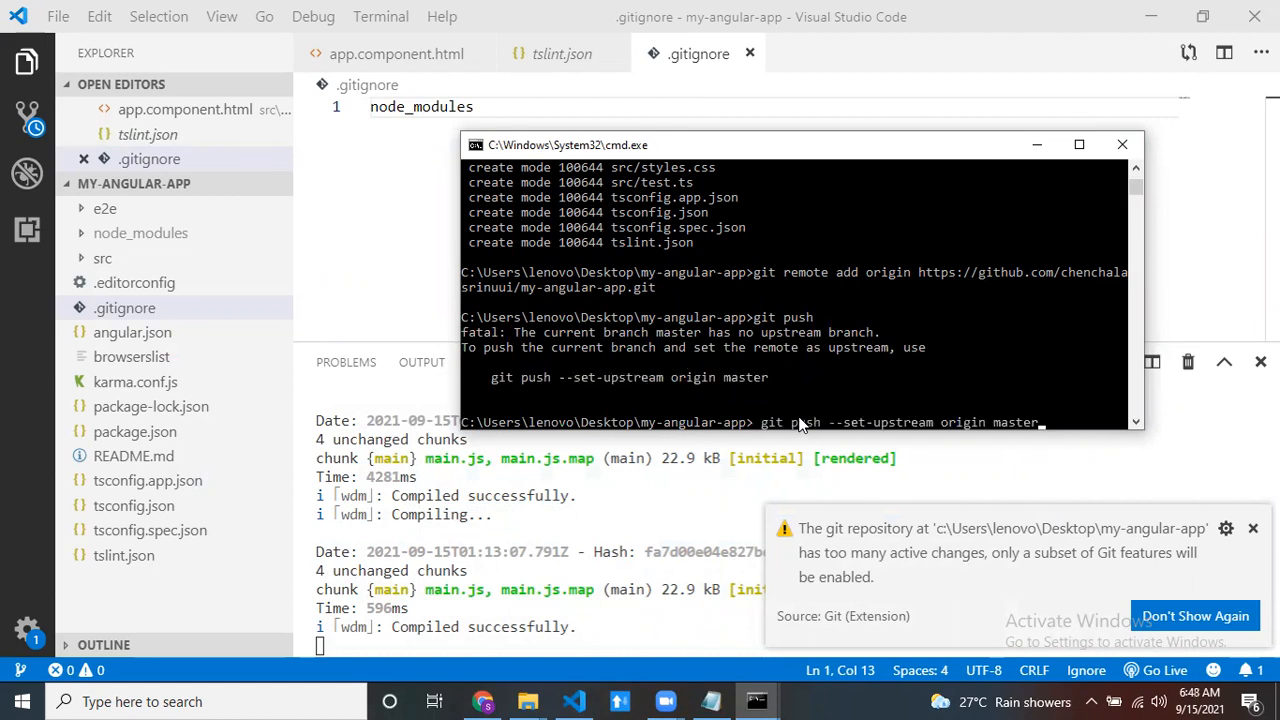
key(Return)
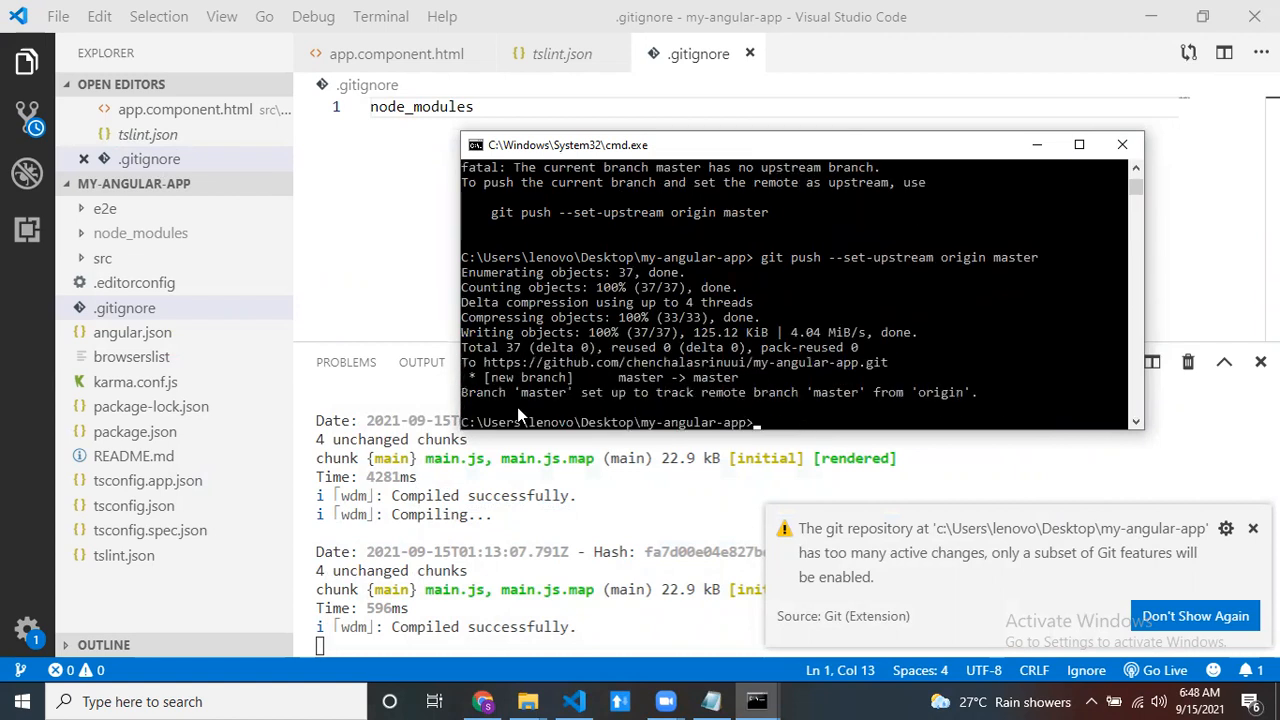
- Switch to Chrome and reload the my-angular-app repository page on GitHub to check the pushed files
click(492, 701)
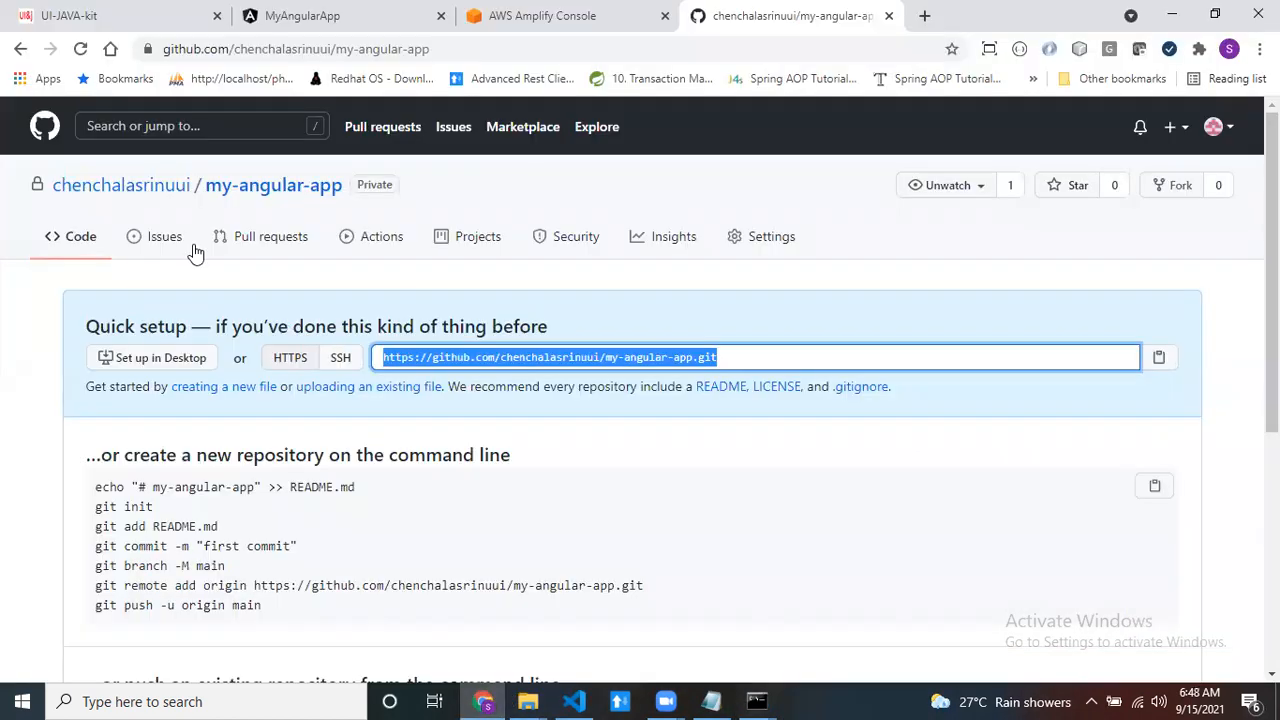
click(248, 190)
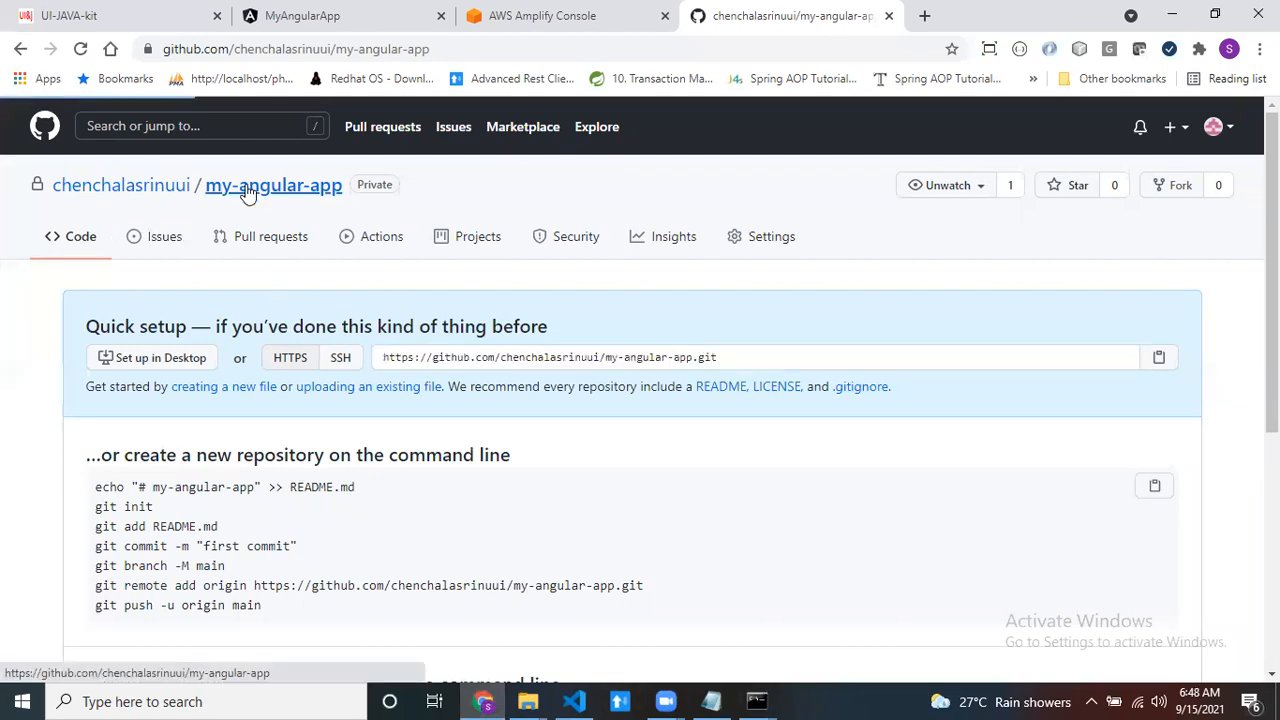
scroll(136, 470, down, 2)
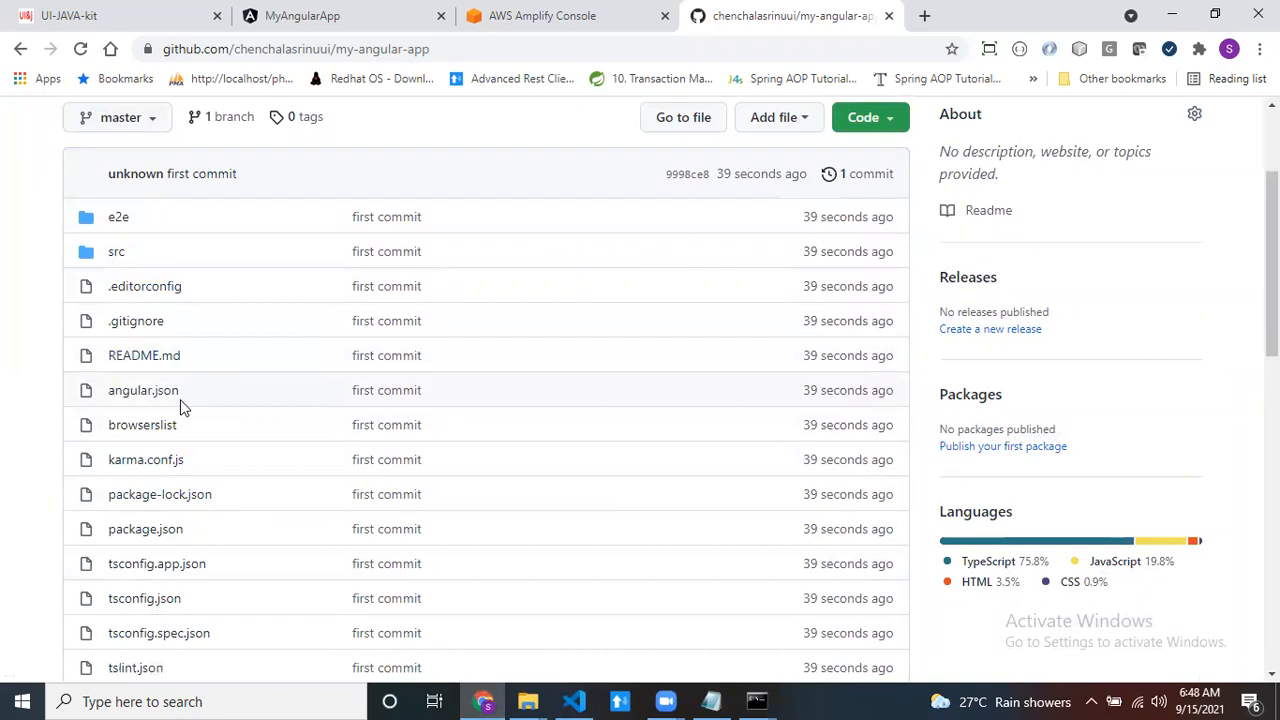
- In the AWS Amplify Console, choose GitHub as the existing code source and continue to the repository selection
click(548, 15)
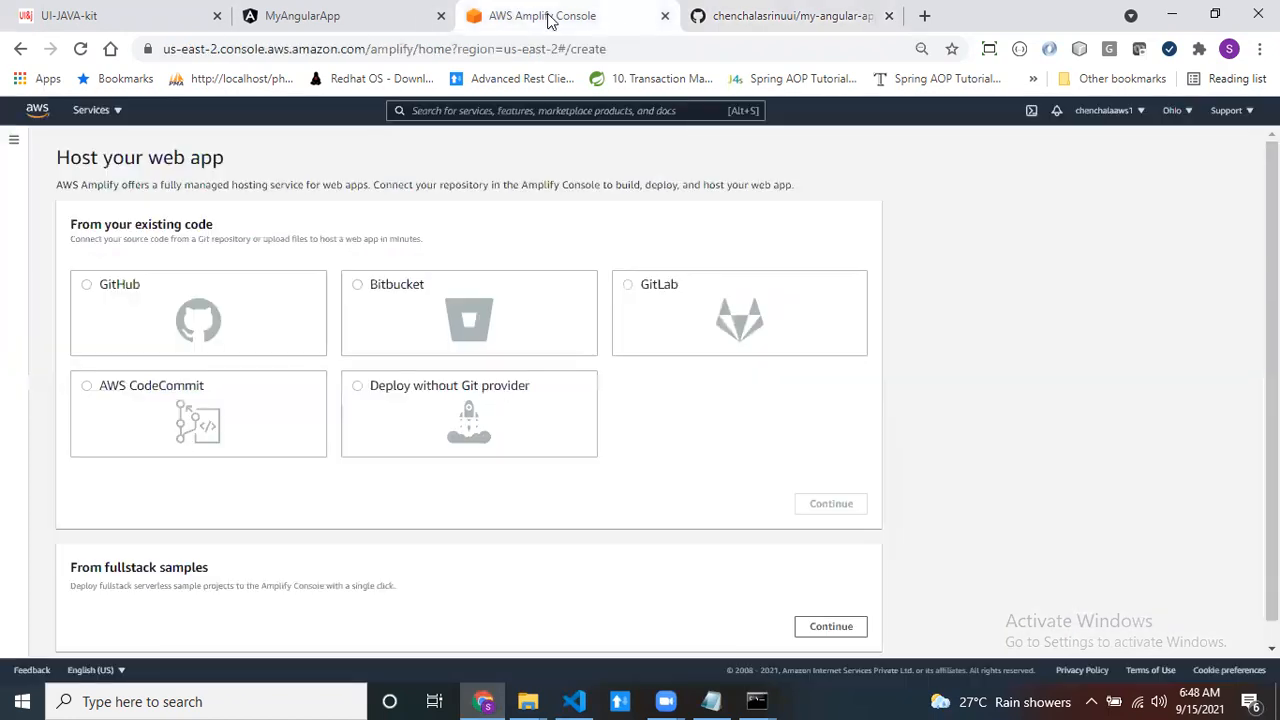
click(117, 286)
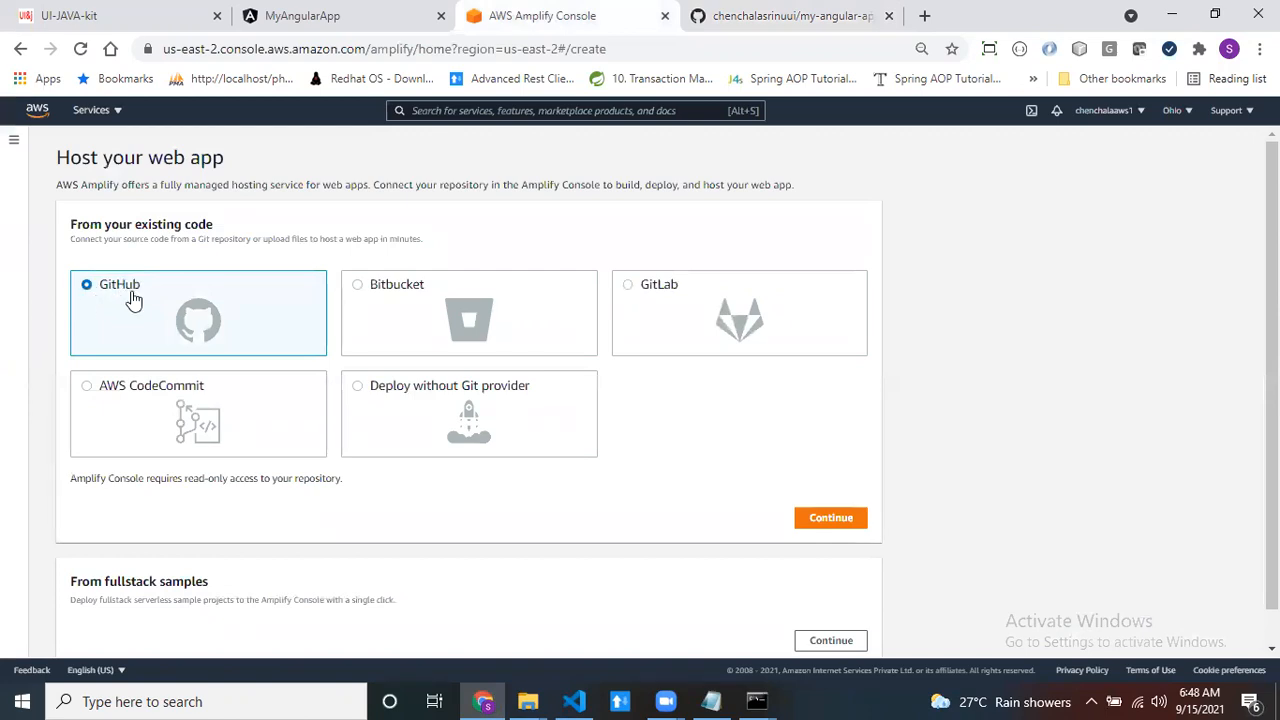
click(826, 522)
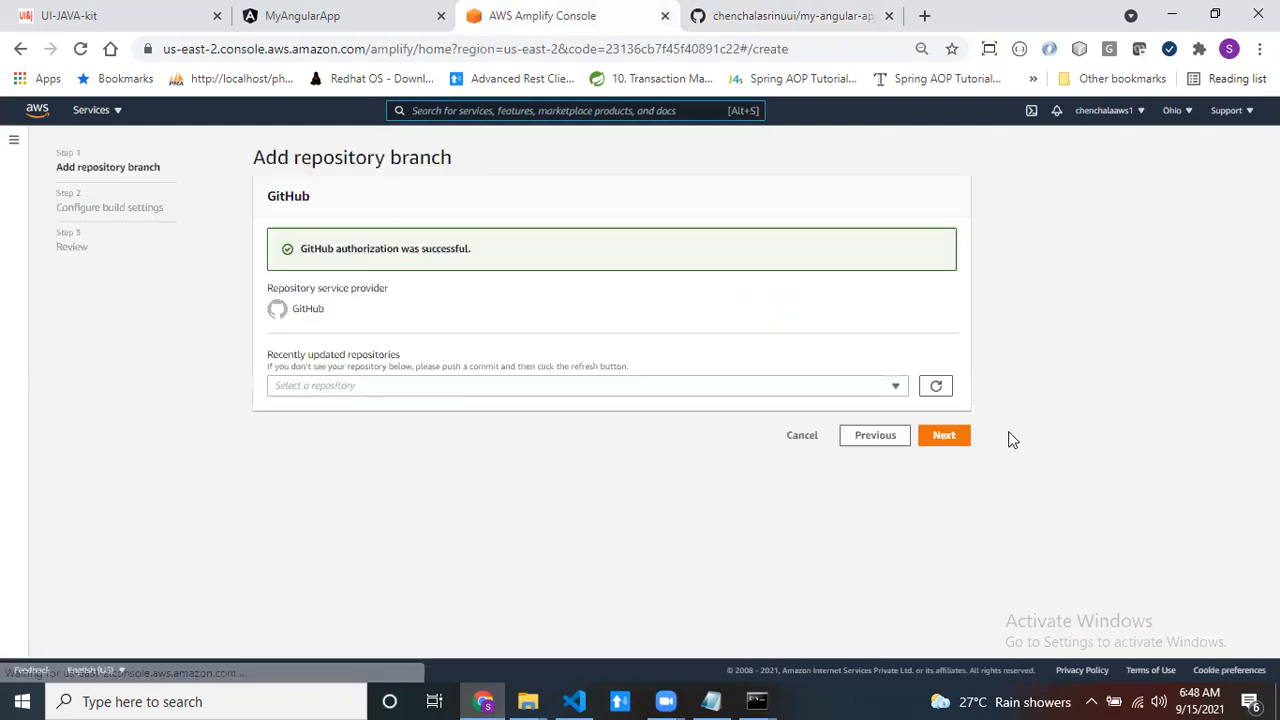
- Select the my-angular-app repository with the master branch and proceed to the build settings
drag(301, 255, 478, 258)
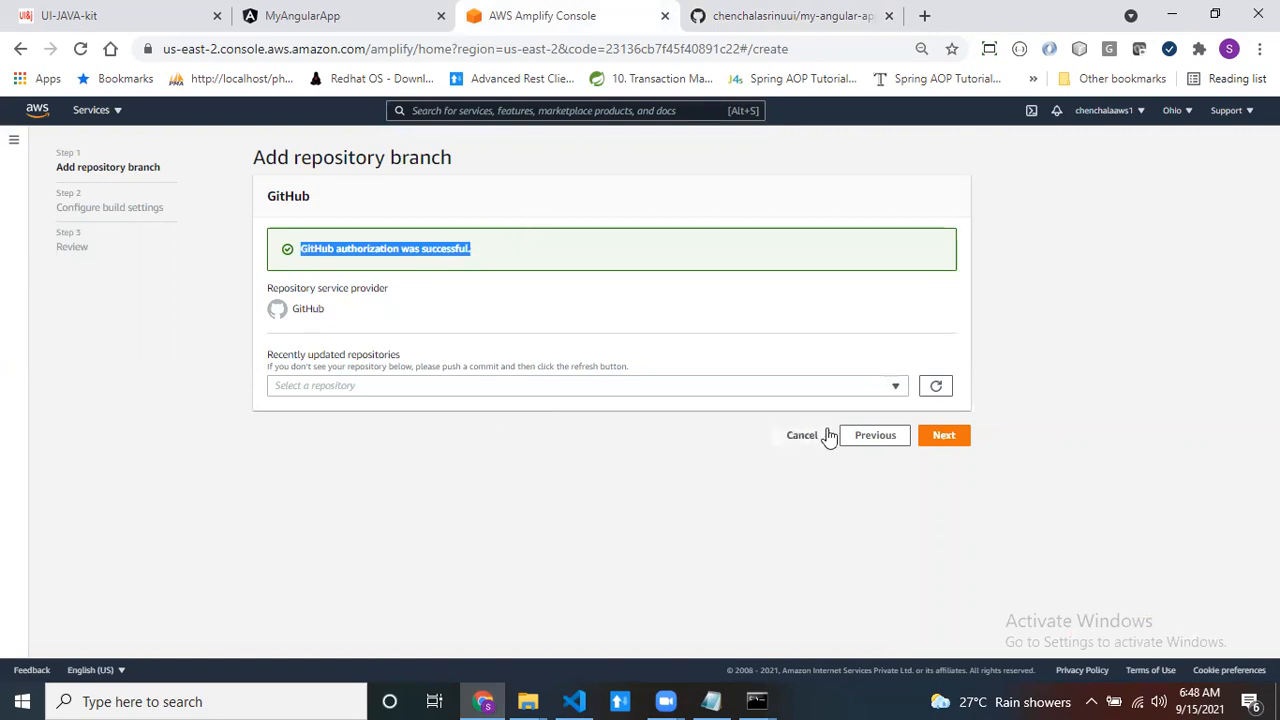
click(894, 386)
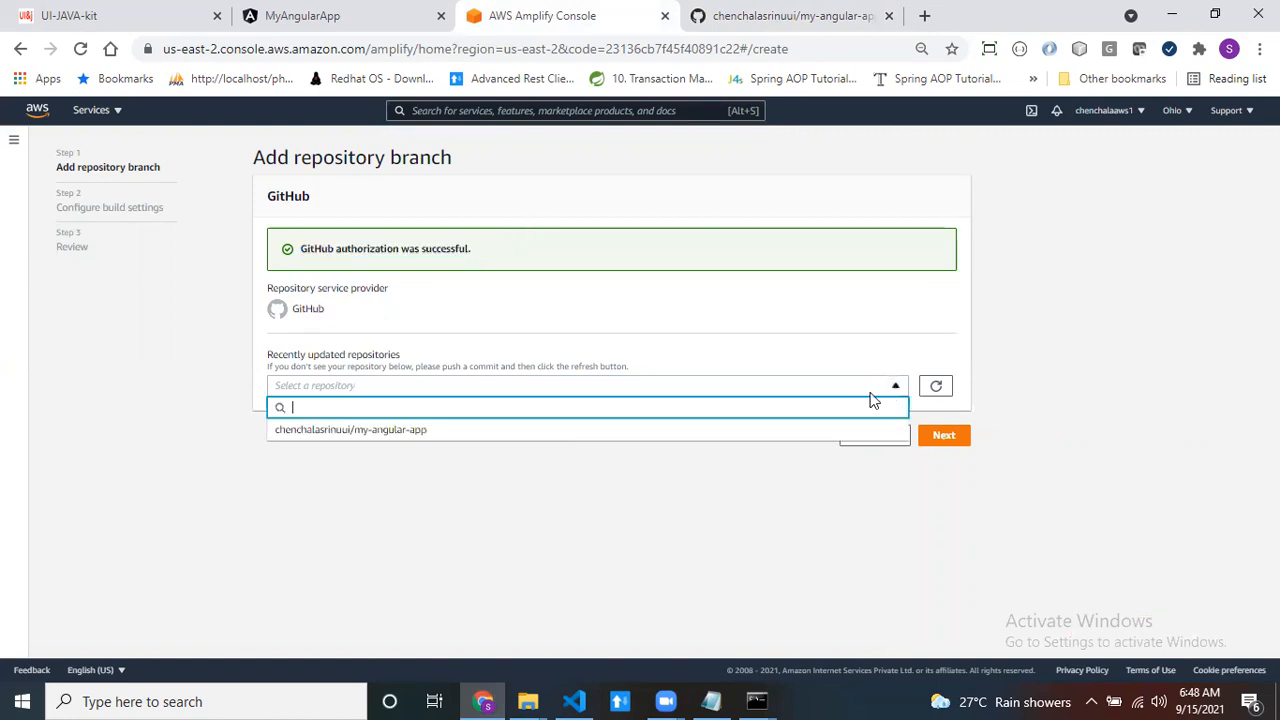
click(341, 434)
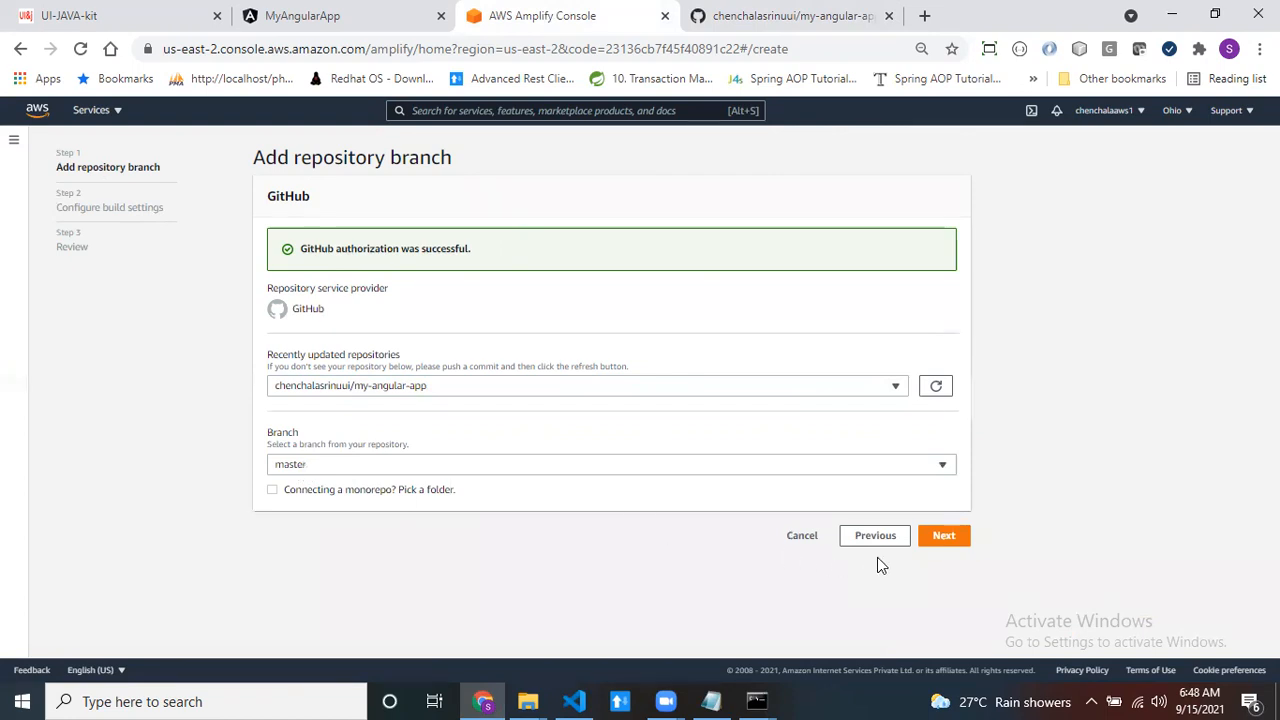
click(940, 540)
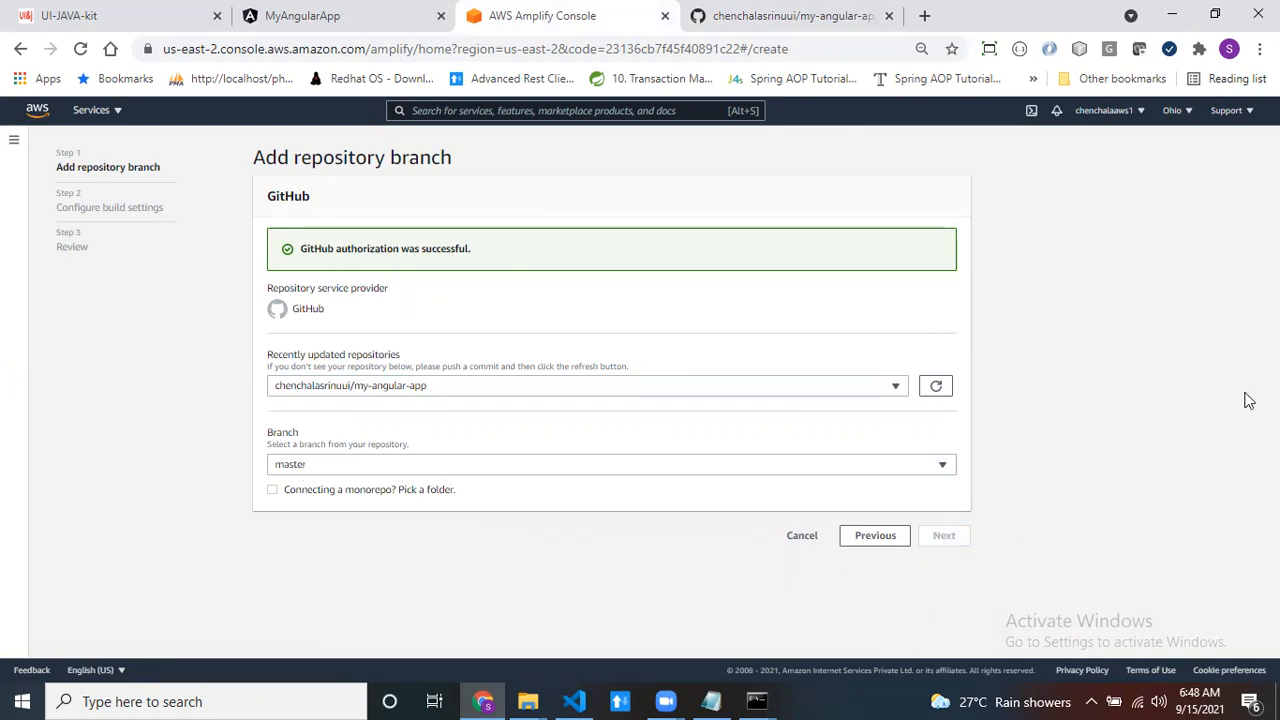
- Edit the build commands to use npm install for preBuild and npm run-script build for build, and save them
scroll(394, 372, down, 1)
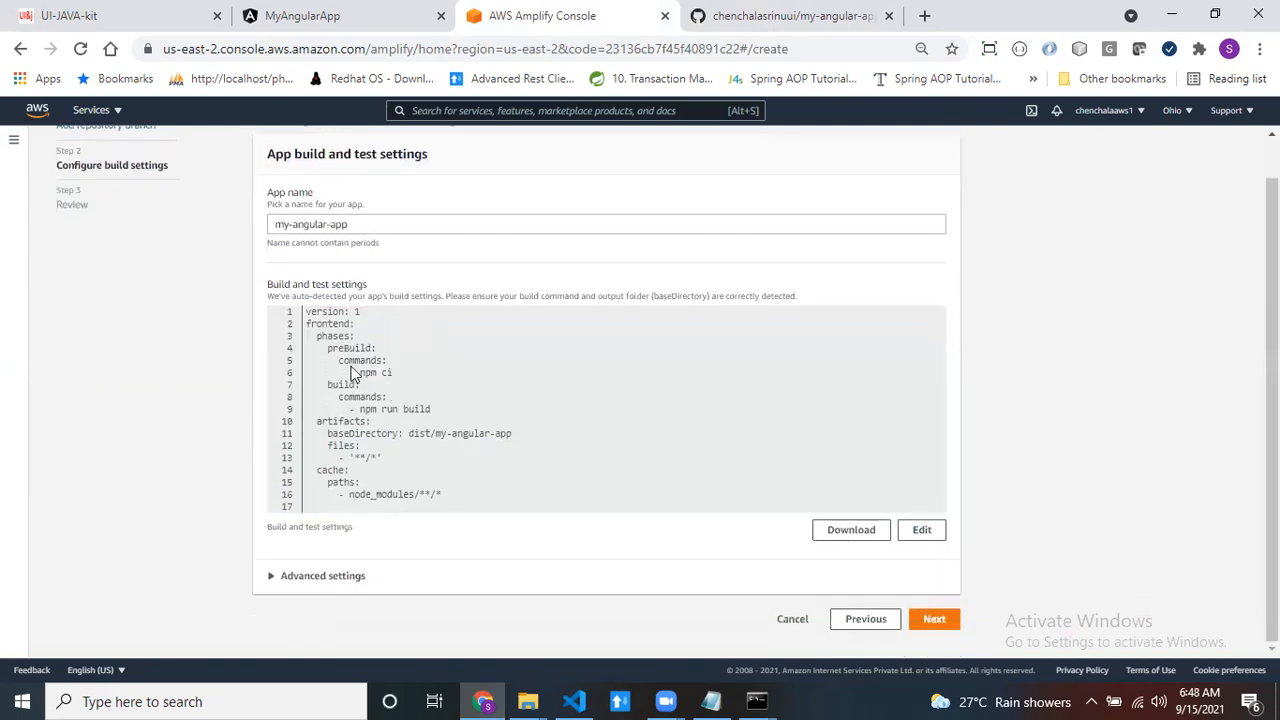
click(926, 537)
click(494, 372)
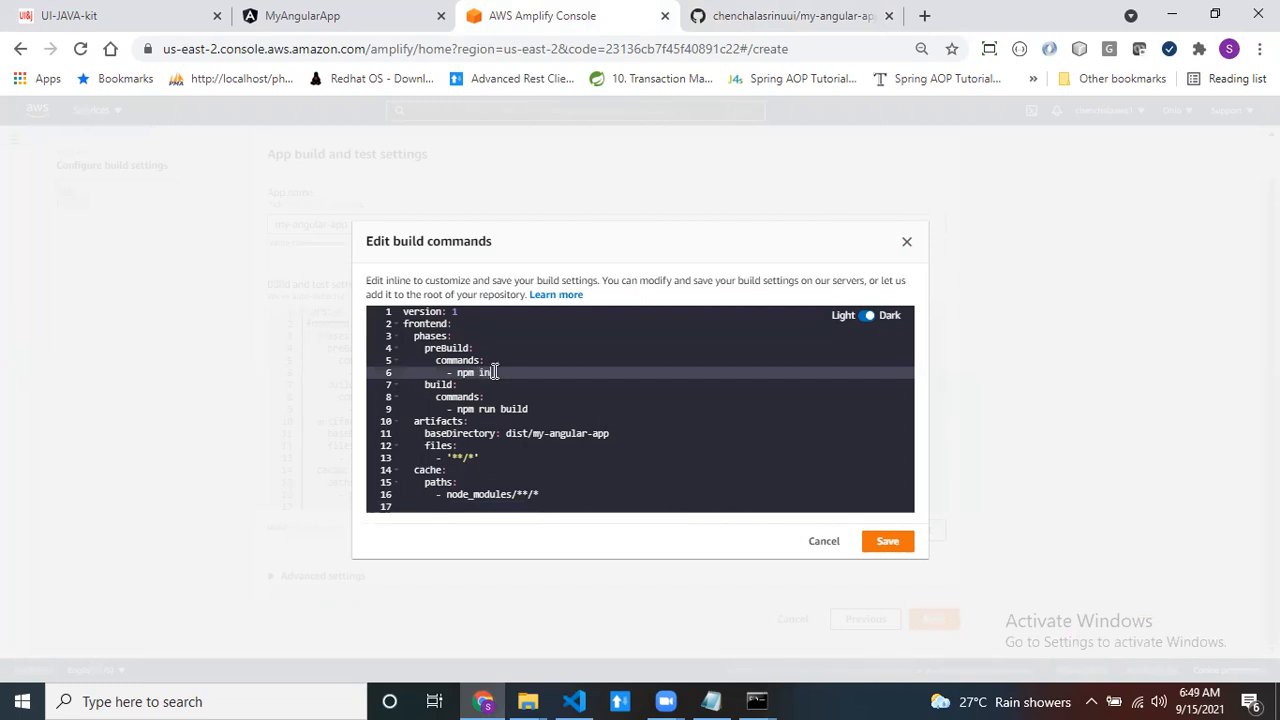
text(install)
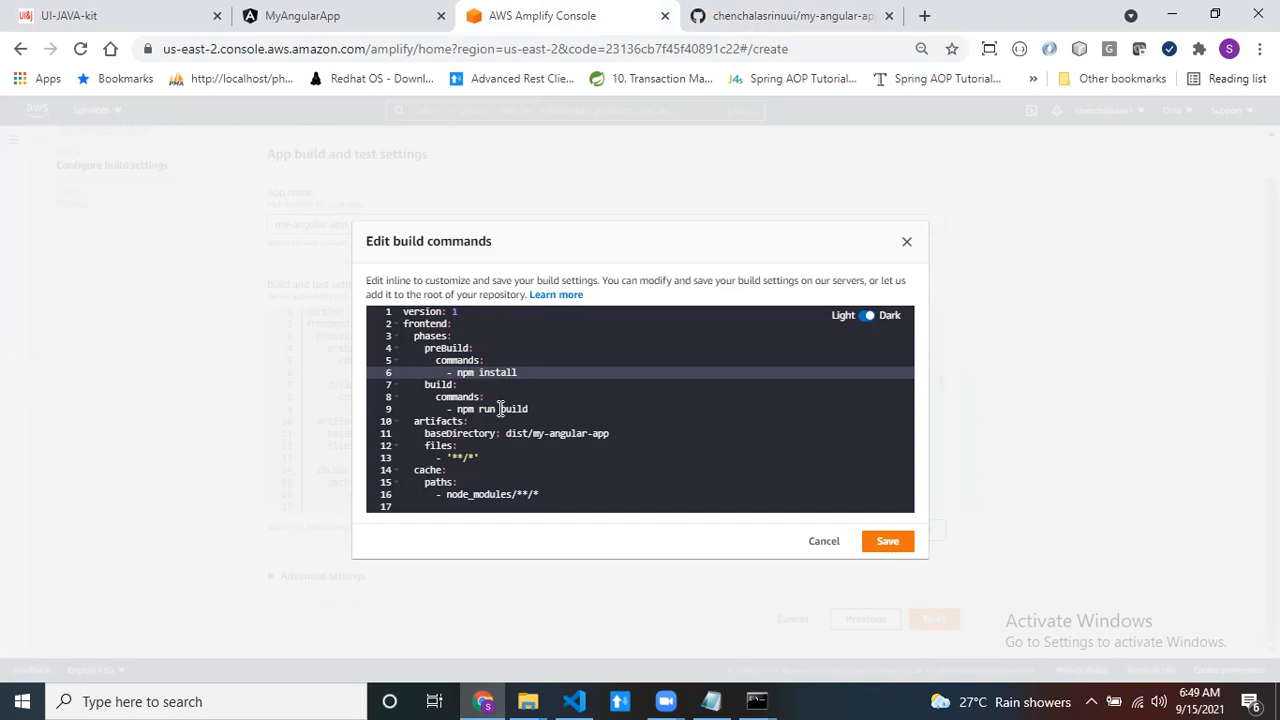
click(500, 409)
text(-script)
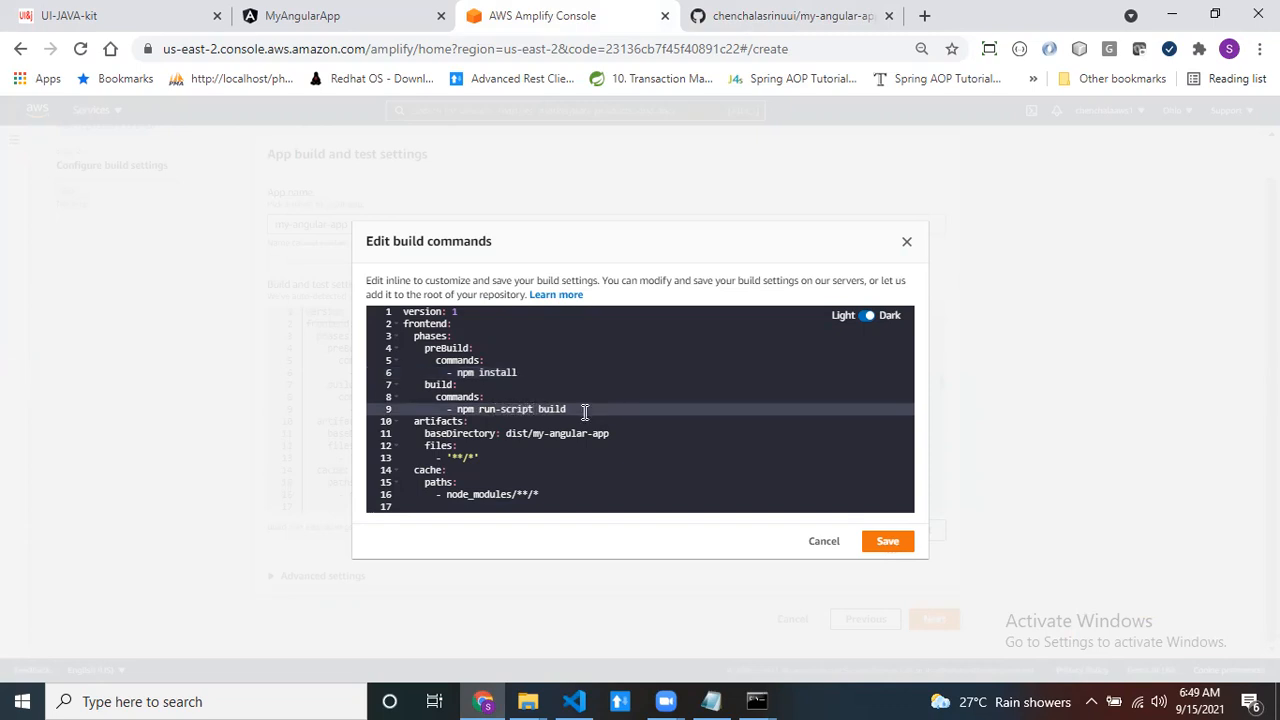
click(885, 543)
- Proceed to the review of the my-angular-app settings, then save and deploy the app
scroll(881, 549, down, 1)
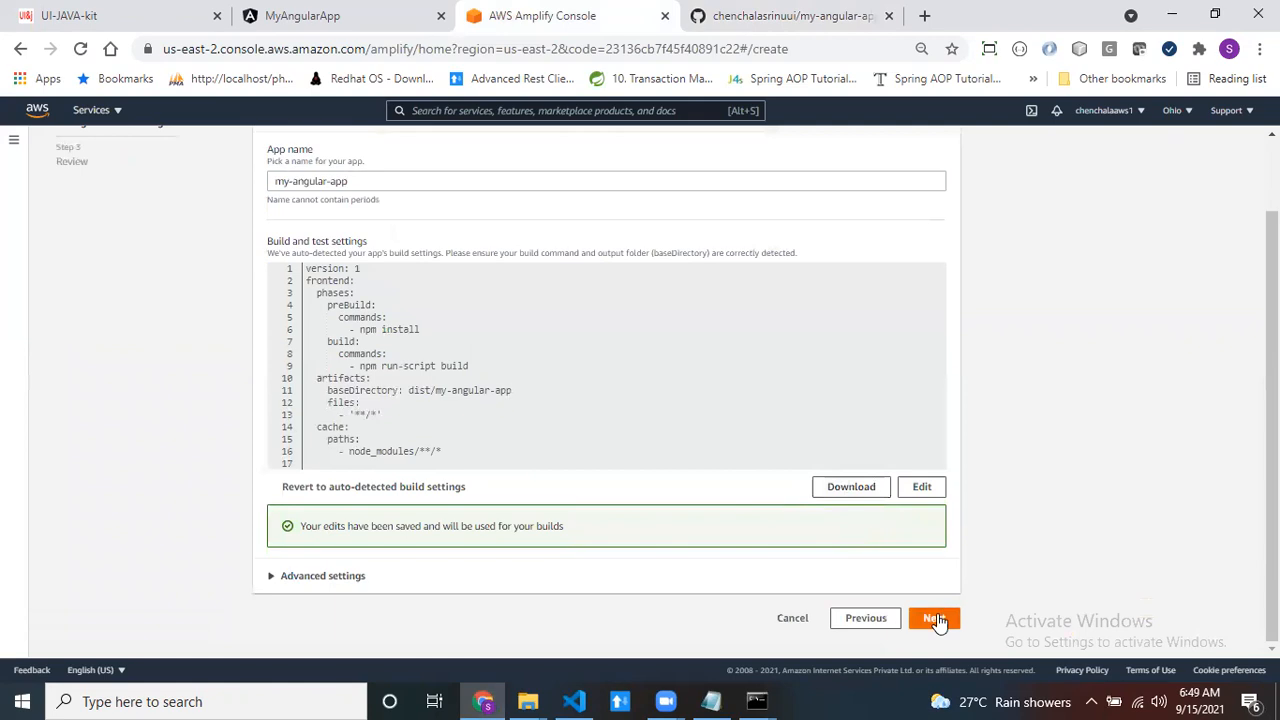
click(934, 616)
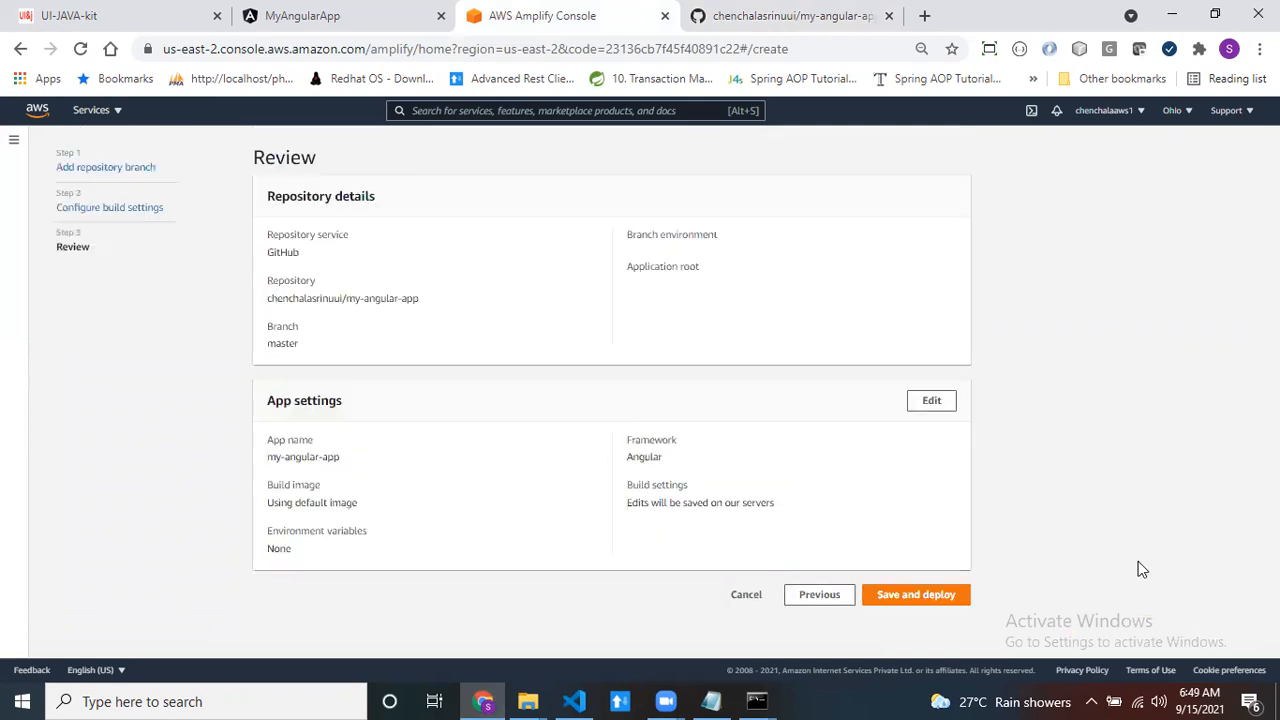
click(910, 596)
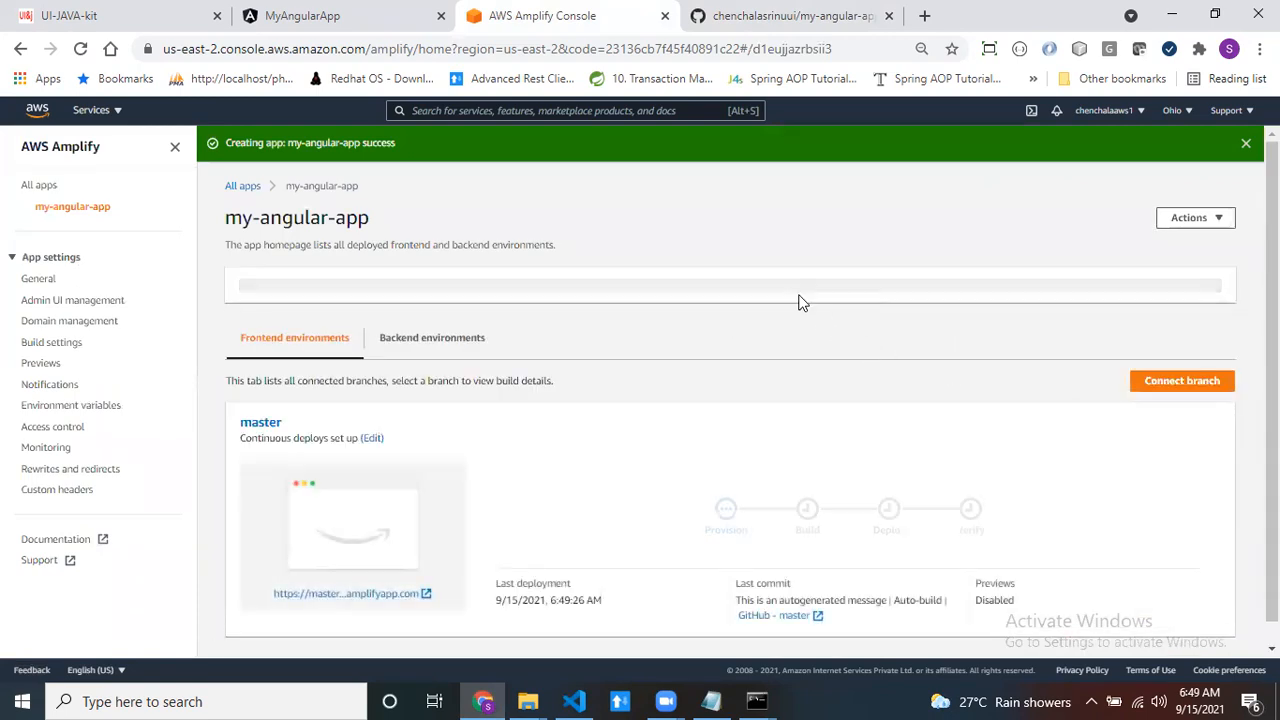
- Open the master branch's build details at the Provision stage and examine the provisioning Dockerfile
scroll(877, 404, down, 2)
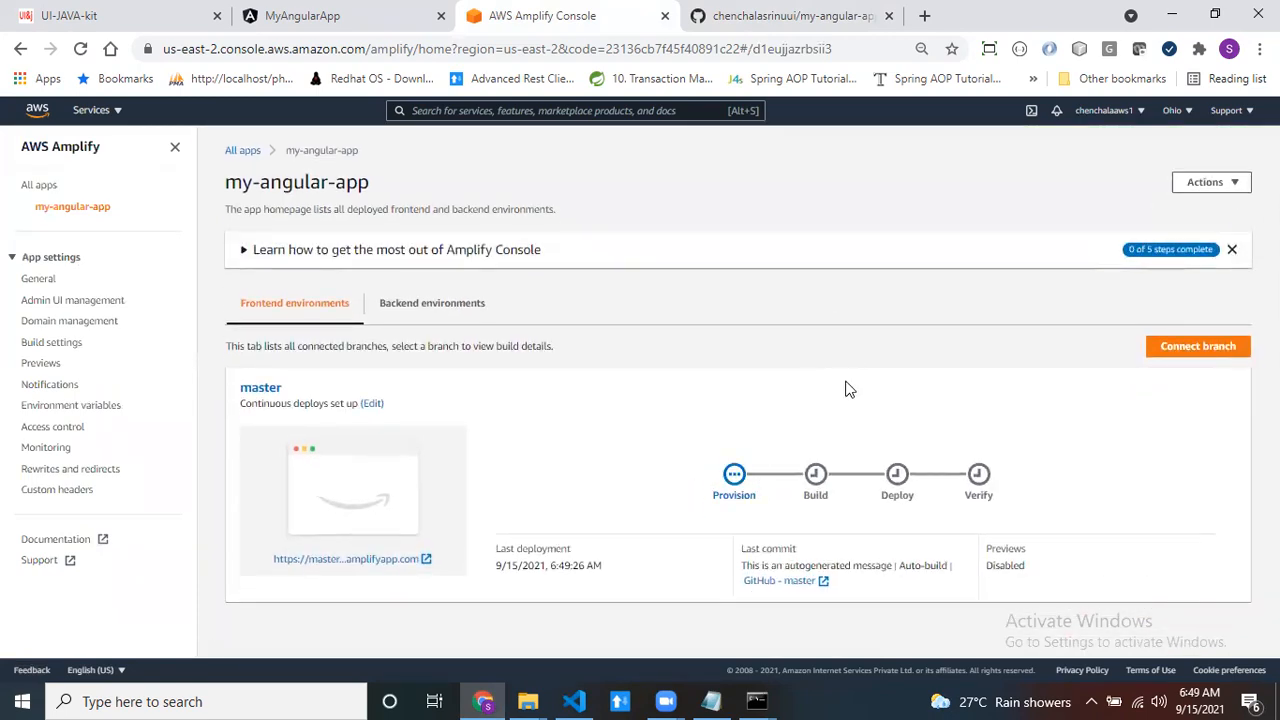
click(734, 478)
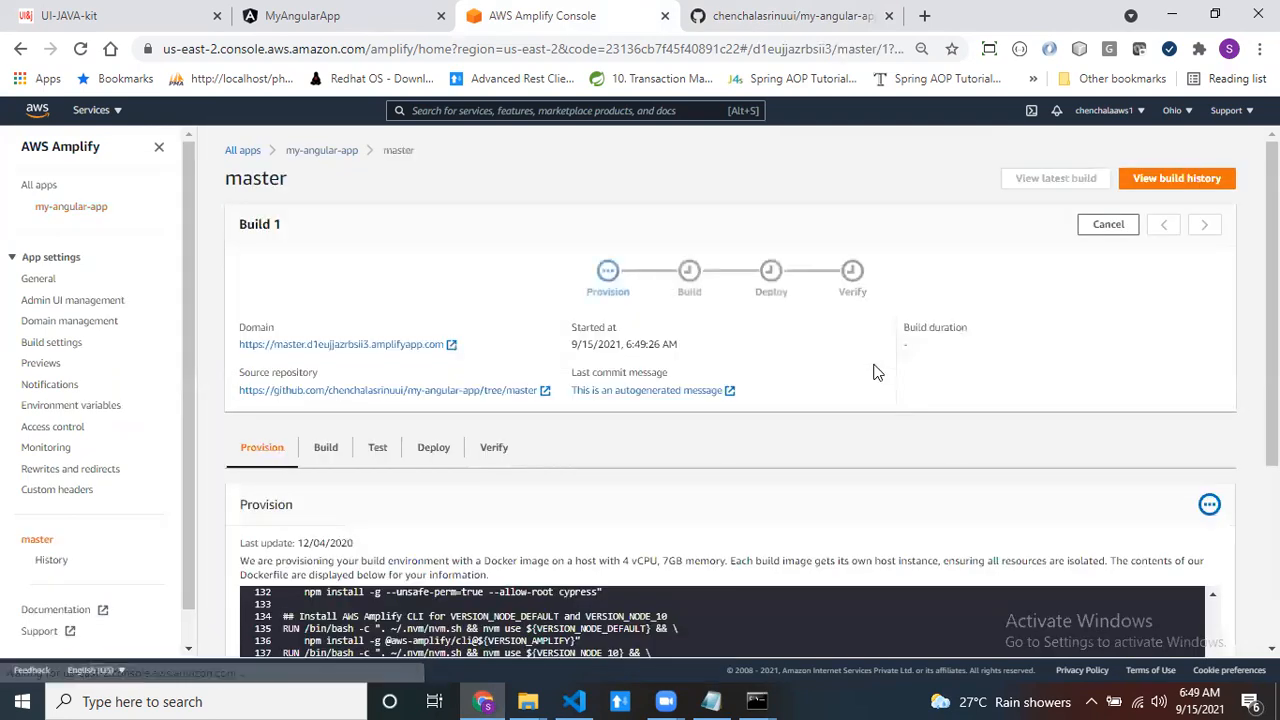
scroll(800, 457, down, 5)
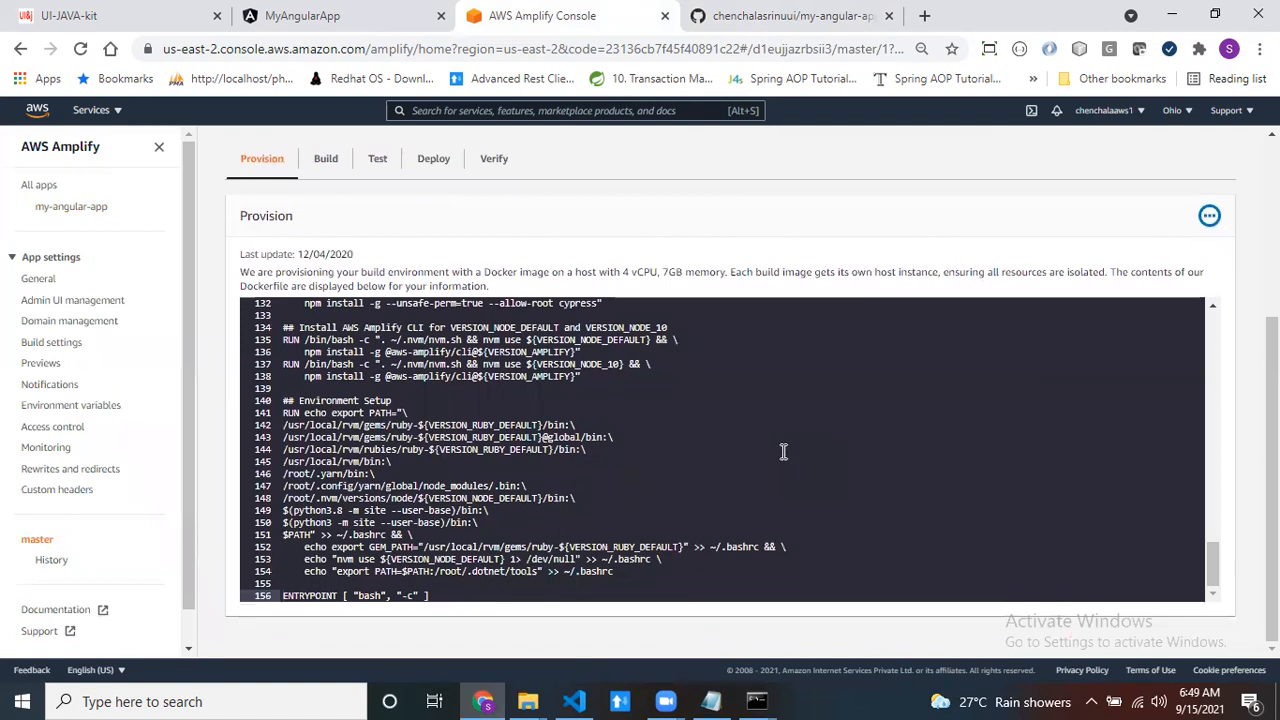
scroll(781, 452, up, 3)
scroll(780, 452, down, 3)
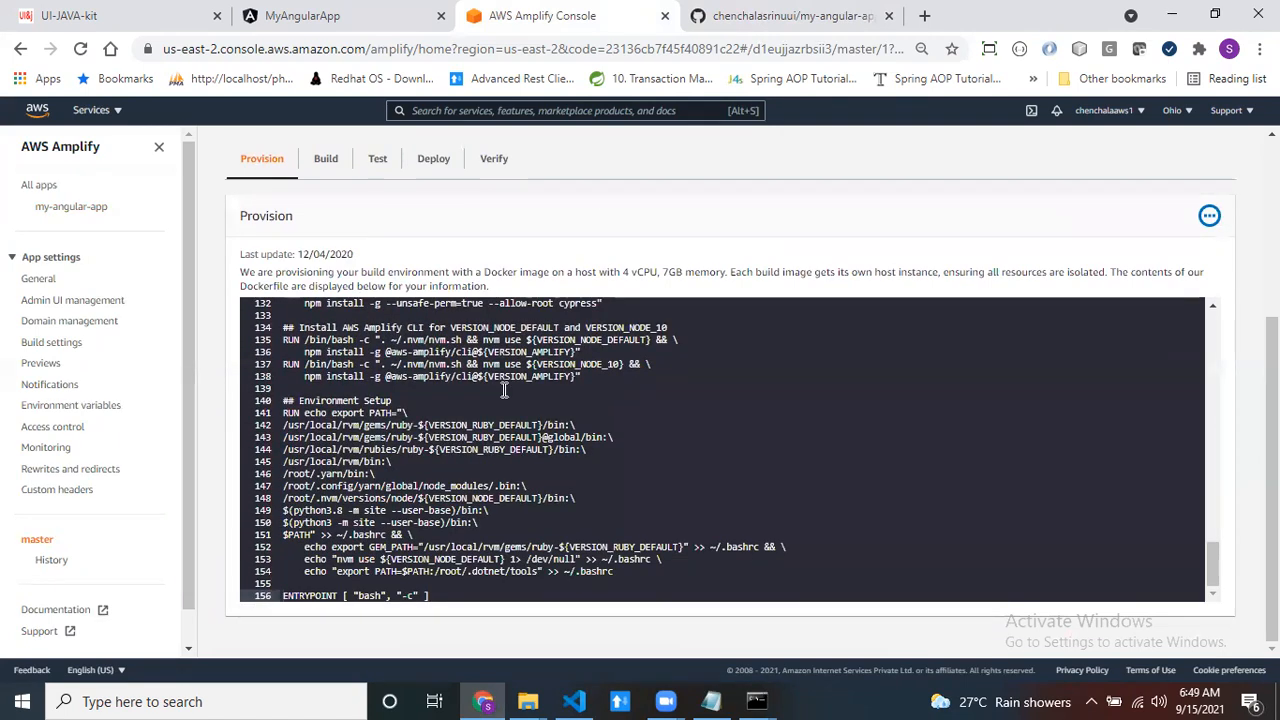
scroll(618, 427, up, 1)
scroll(618, 427, up, 1)
scroll(618, 427, down, 2)
scroll(813, 321, up, 3)
scroll(1270, 450, up, 1)
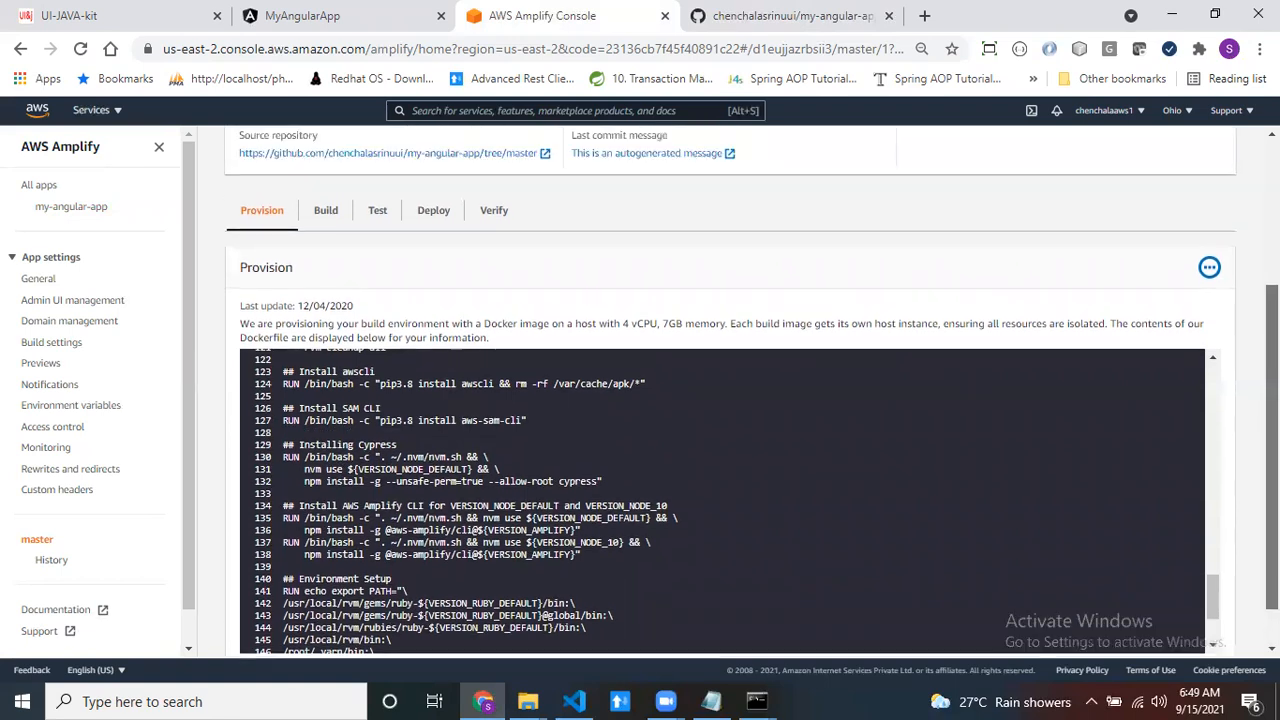
scroll(1270, 450, up, 2)
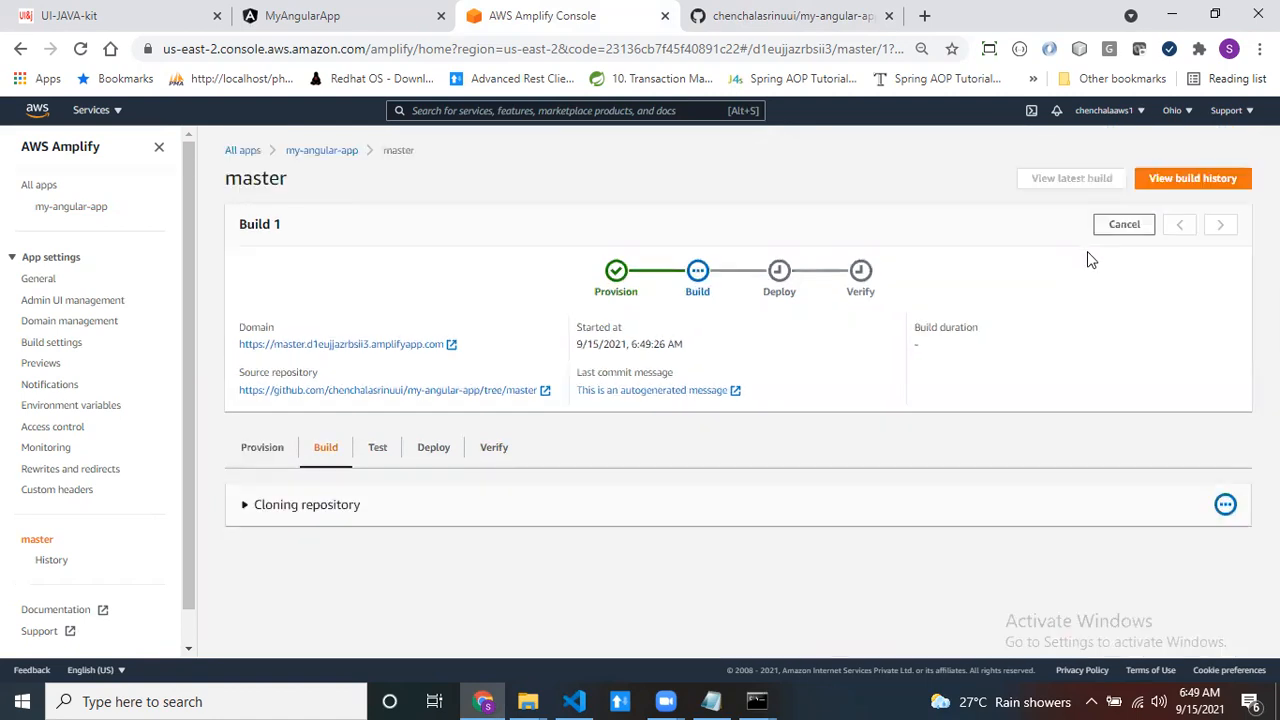
- Expand the Cloning repository log of Build 1 and examine the cloned repository address and the extraction entries
click(246, 507)
scroll(246, 480, down, 1)
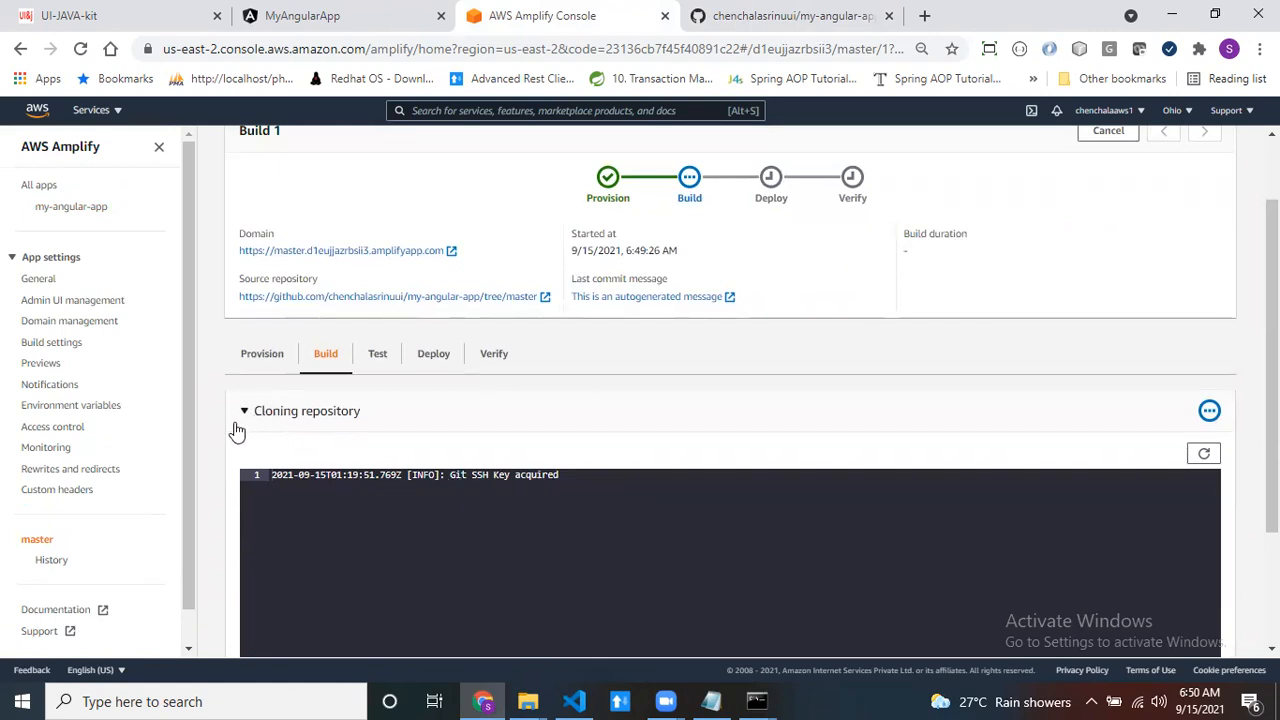
scroll(240, 432, down, 2)
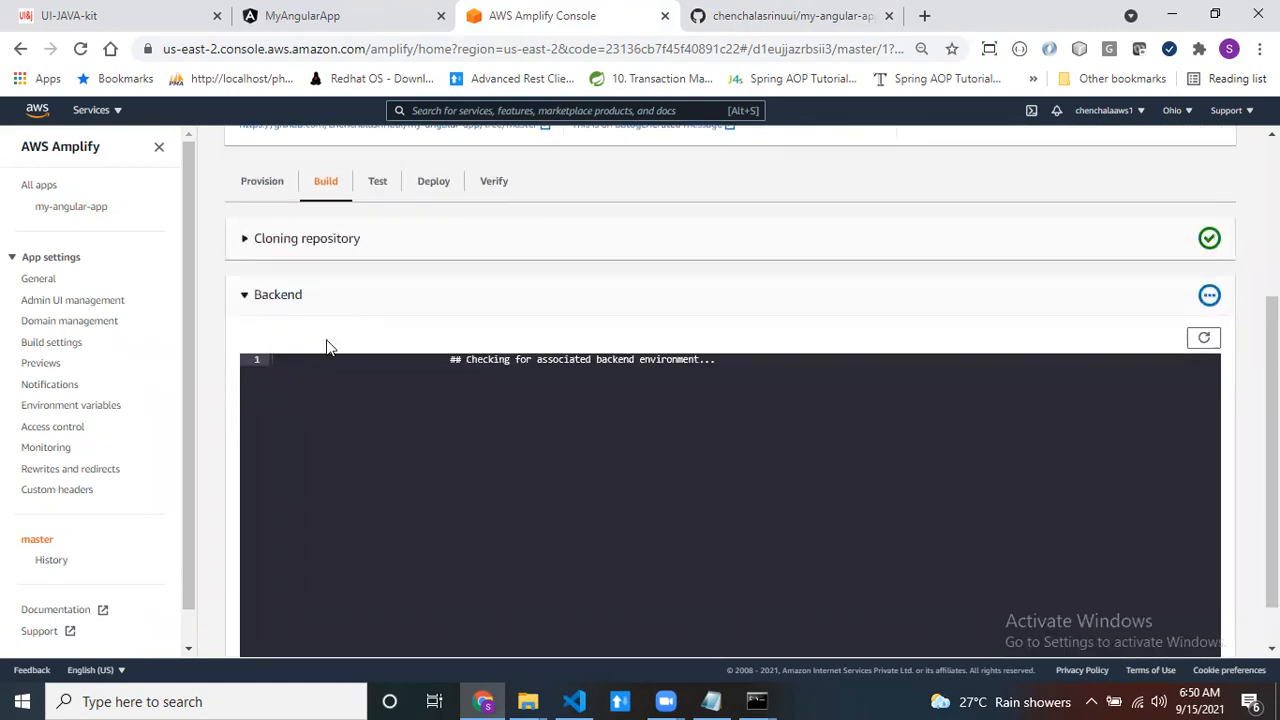
scroll(360, 420, up, 1)
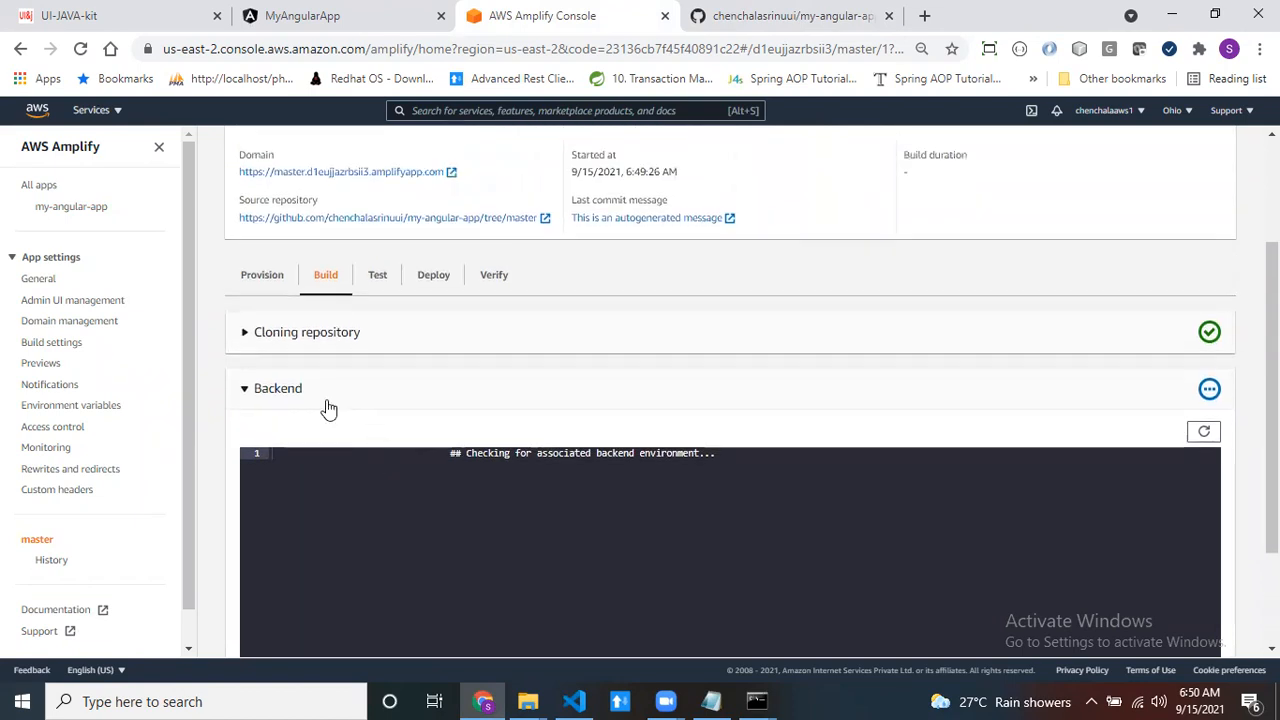
click(244, 335)
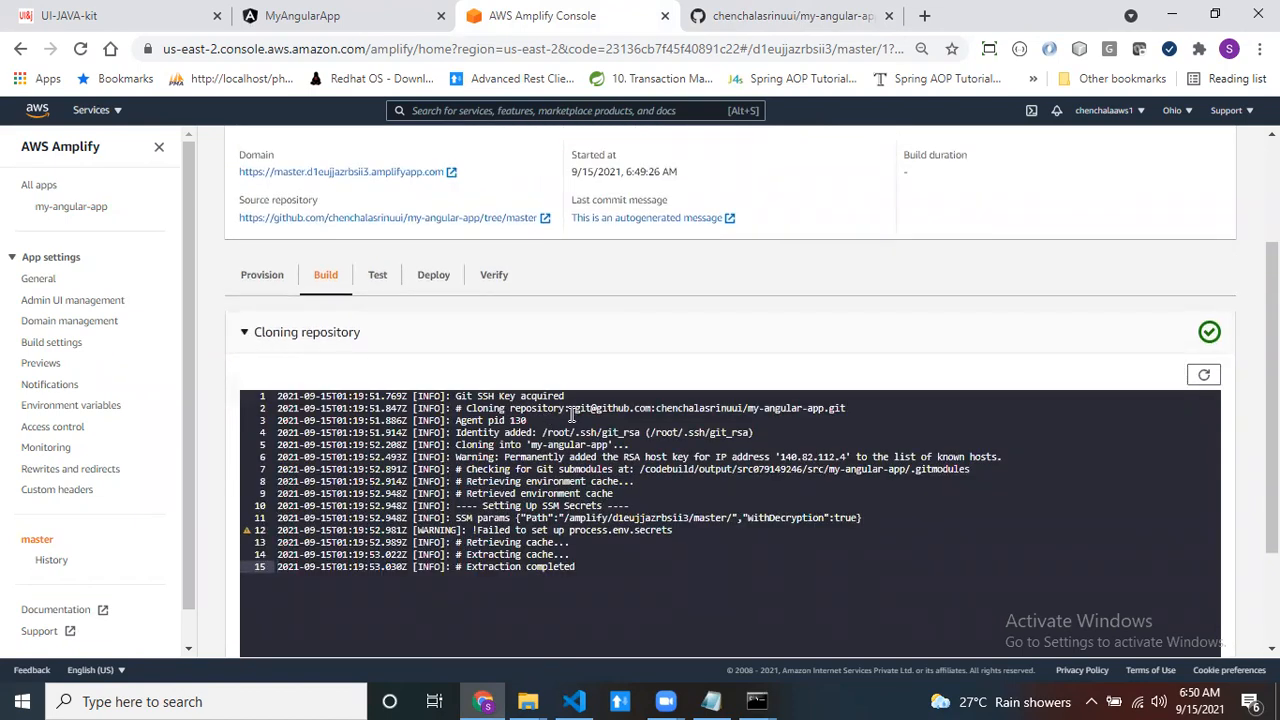
drag(574, 410, 853, 408)
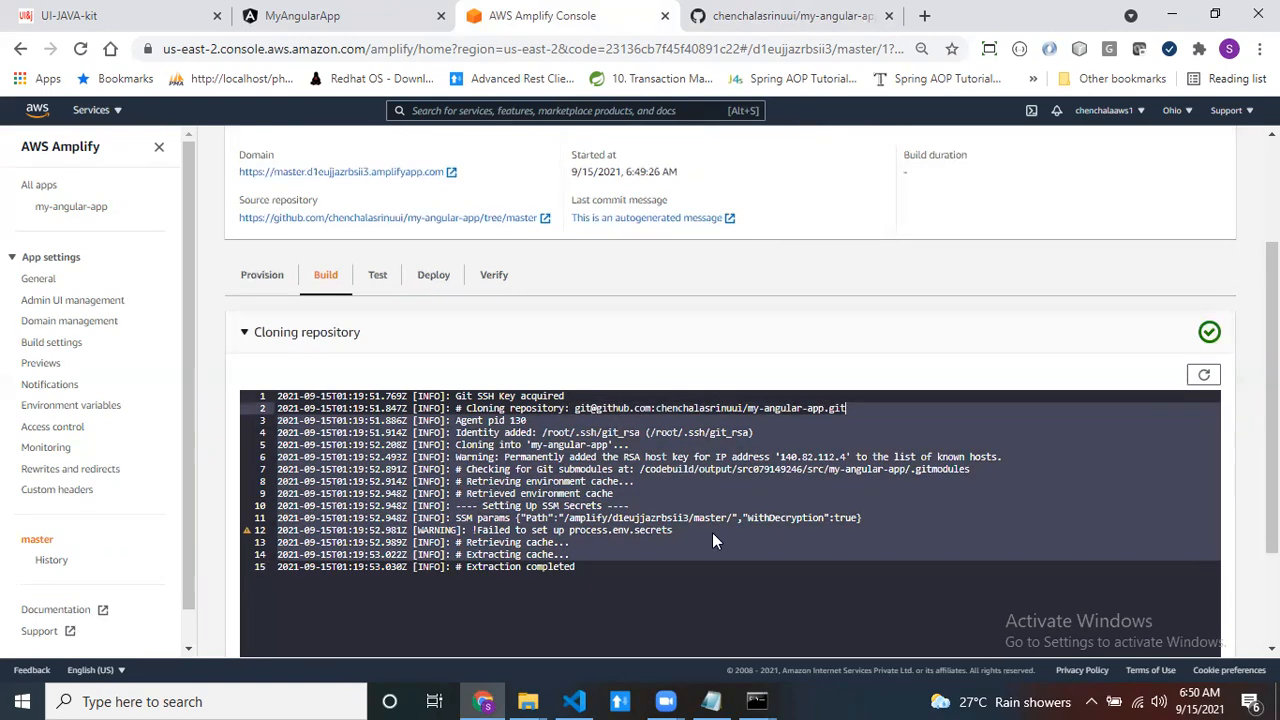
click(632, 555)
drag(463, 567, 608, 567)
scroll(900, 366, up, 2)
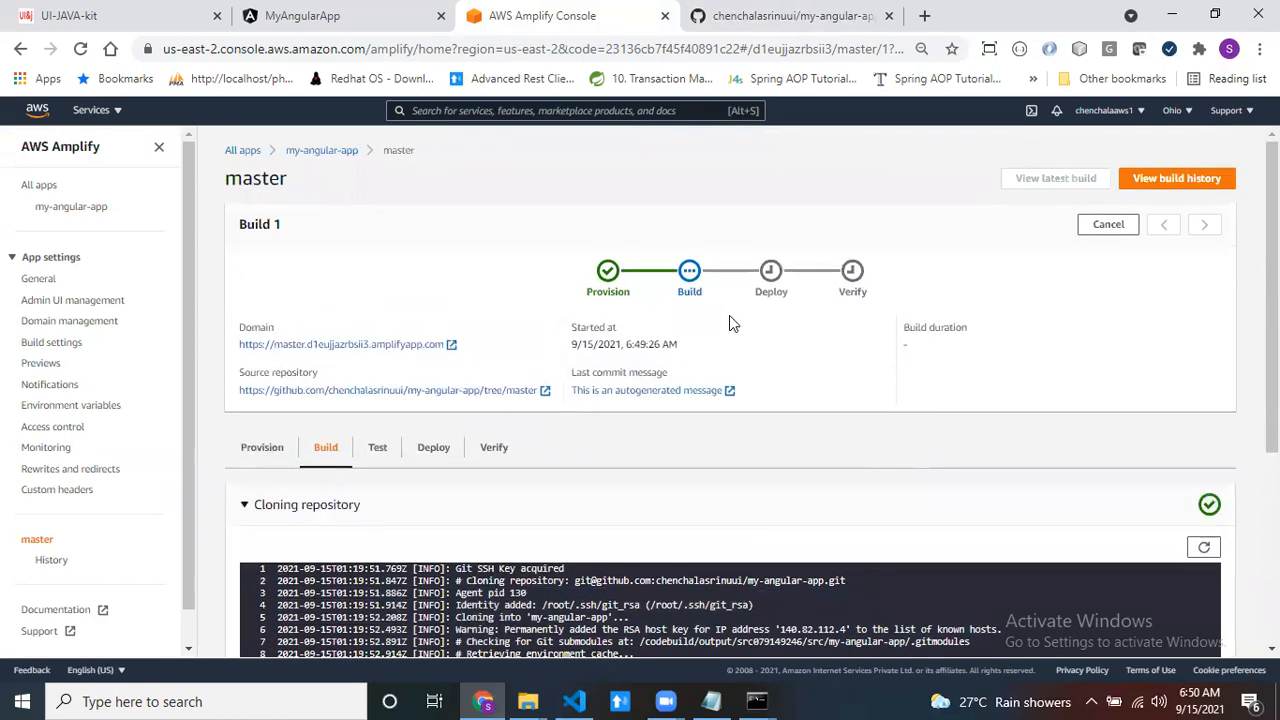
- Check the Backend and Frontend build sections of Build 1 and view the Frontend preBuild log
scroll(761, 345, down, 3)
scroll(737, 437, up, 2)
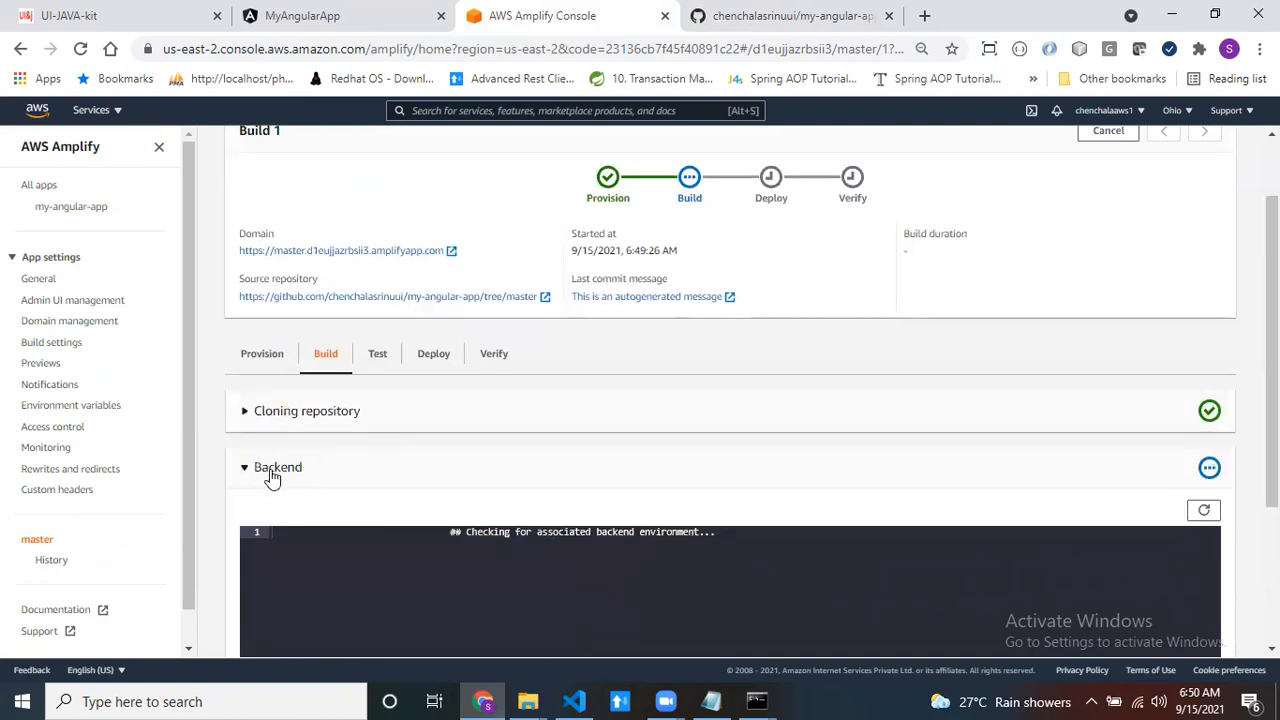
click(248, 468)
click(247, 468)
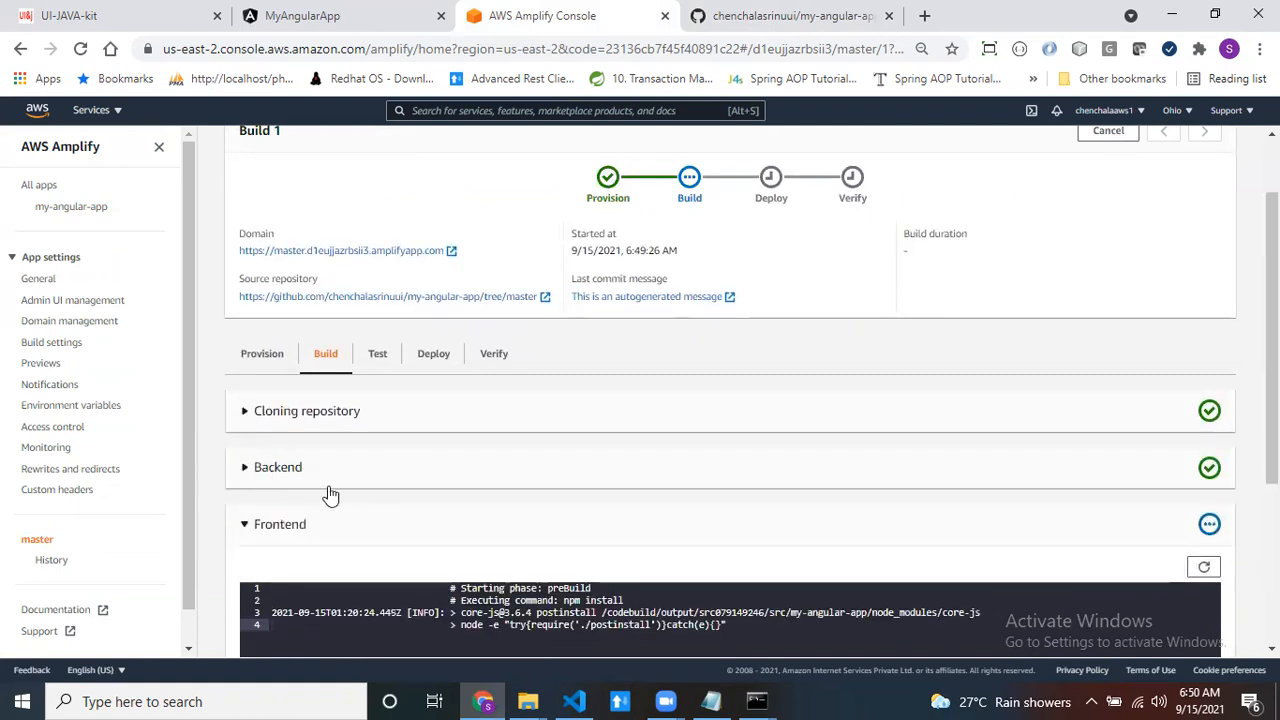
scroll(330, 494, down, 2)
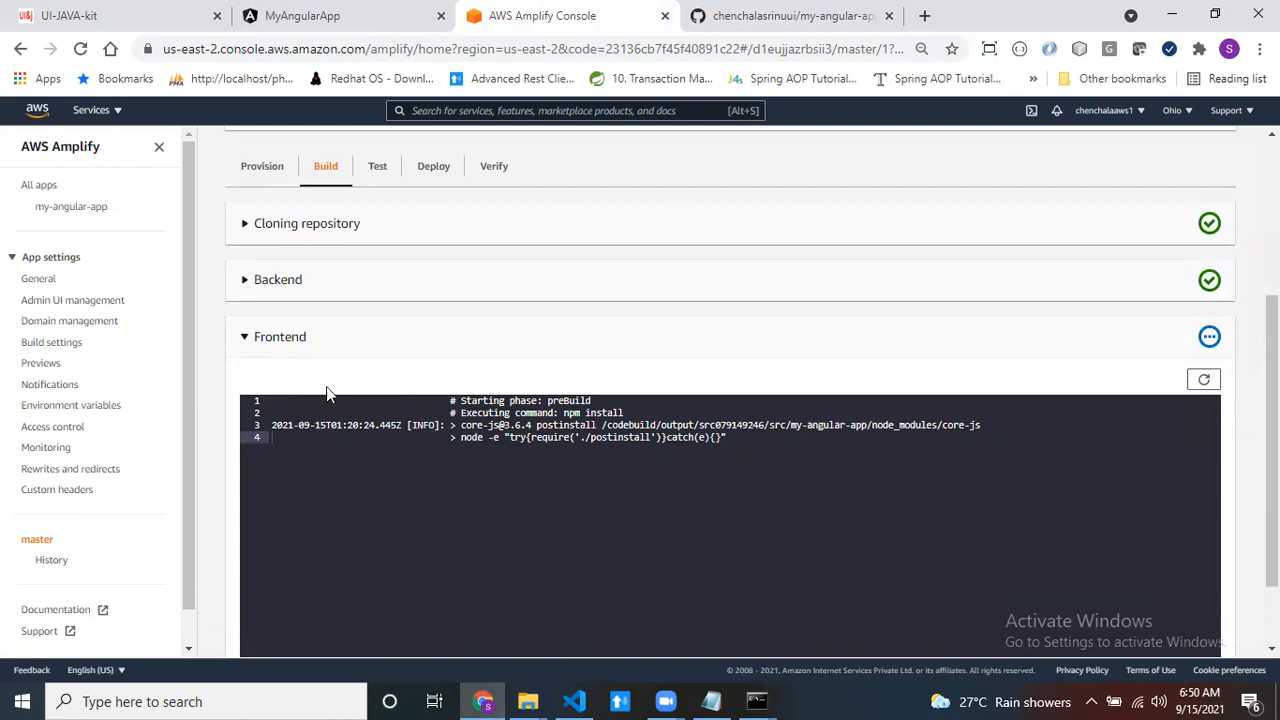
scroll(631, 476, up, 3)
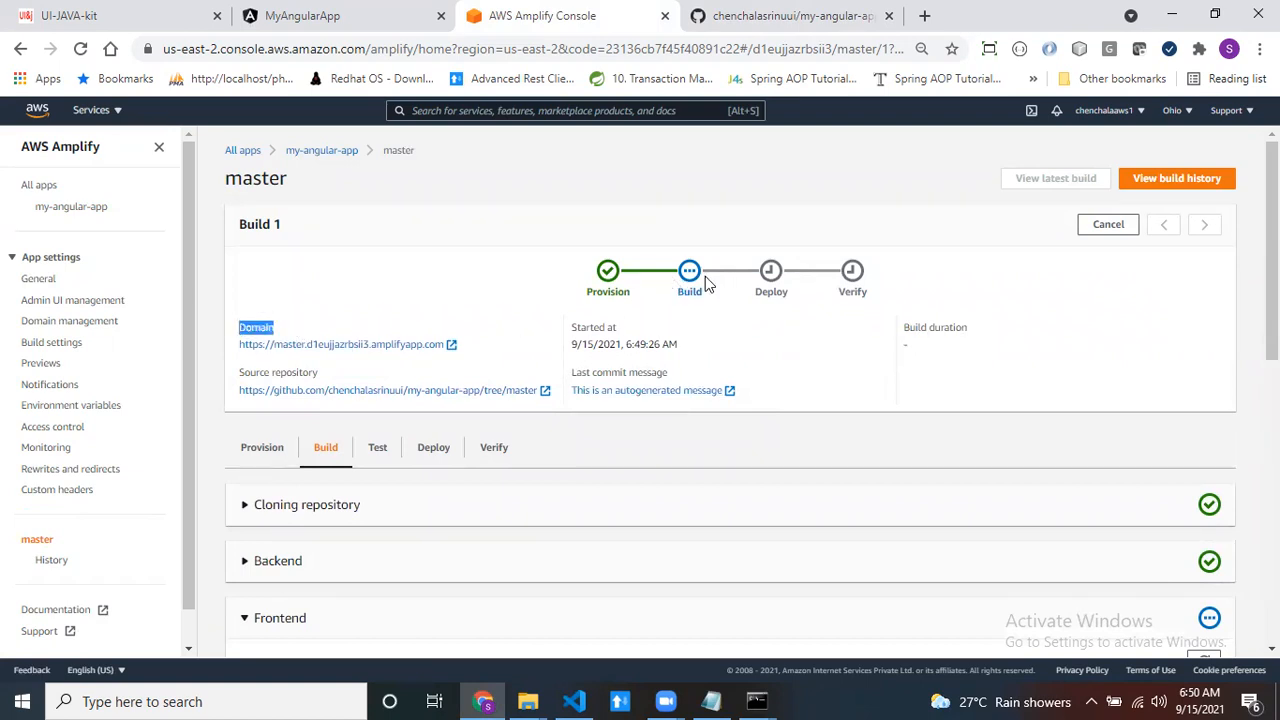
drag(238, 344, 446, 347)
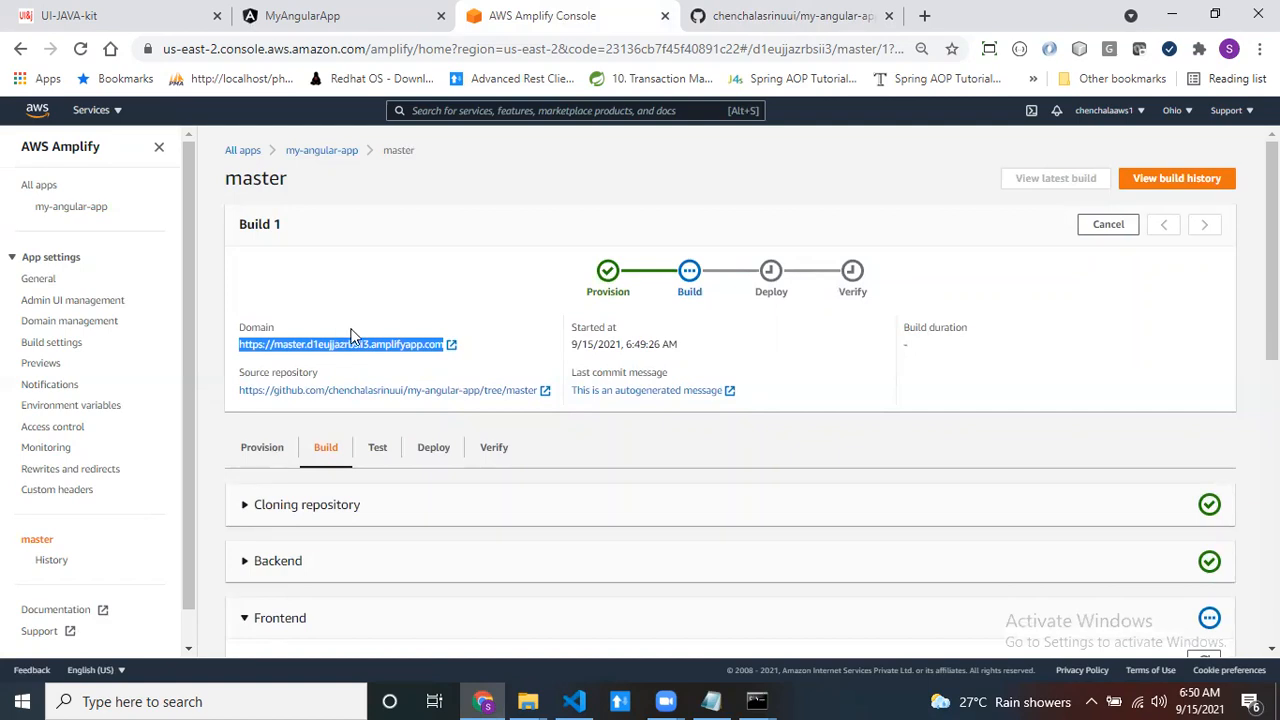
click(492, 337)
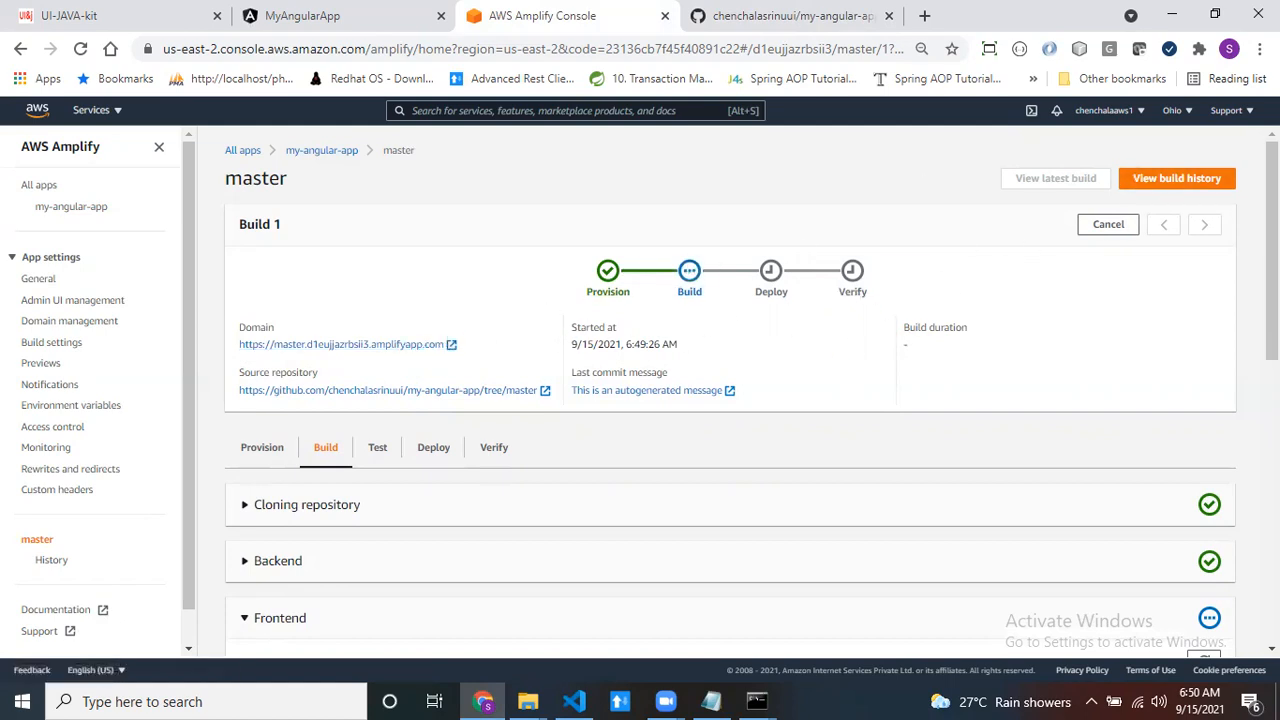
drag(470, 348, 240, 345)
key(ctrl+c)
click(711, 701)
key(Return)
key(Return)
key(Return)
key(Return)
key(Return)
key(Return)
key(Return)
key(Return)
key(Return)
key(Return)
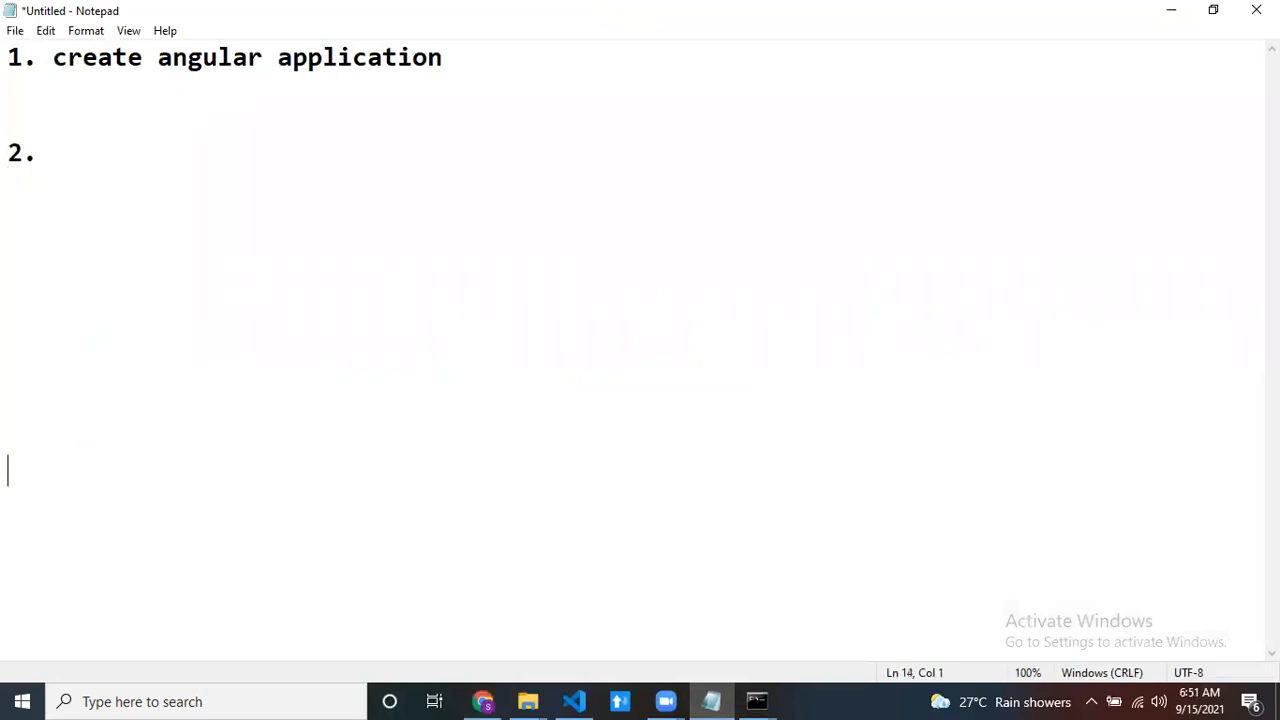
key(ctrl+v)
drag(126, 472, 674, 474)
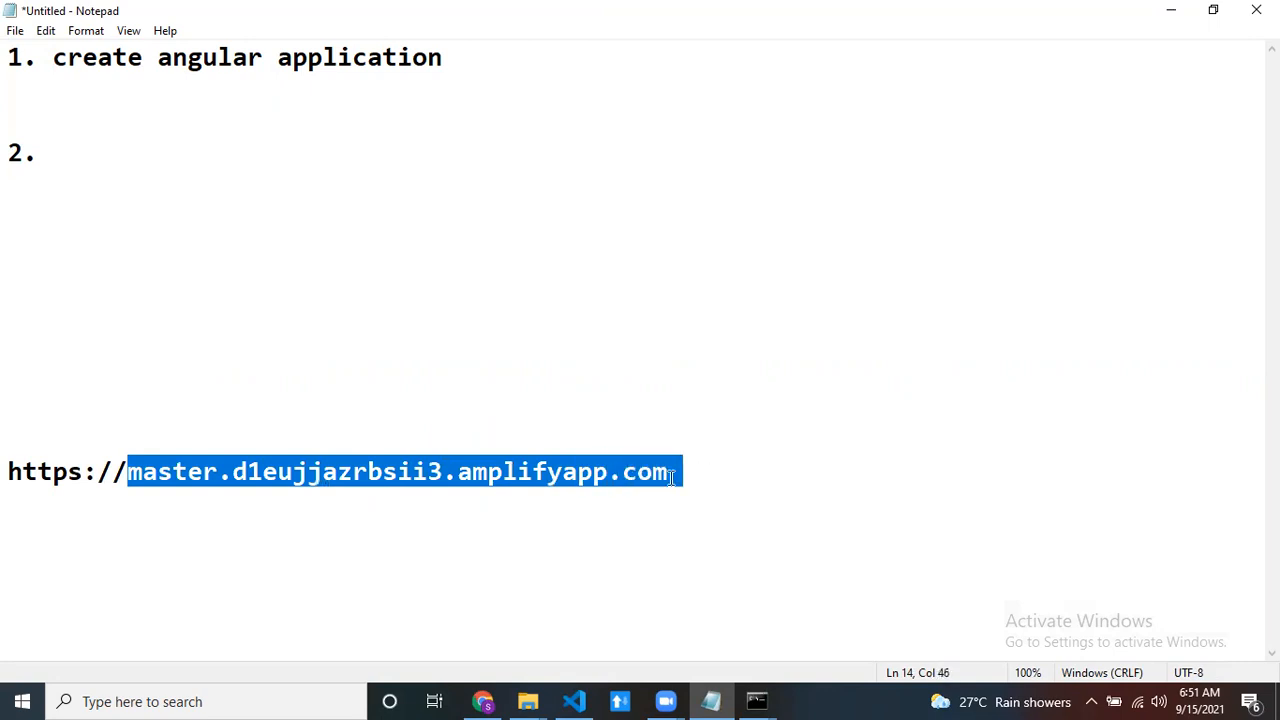
click(689, 480)
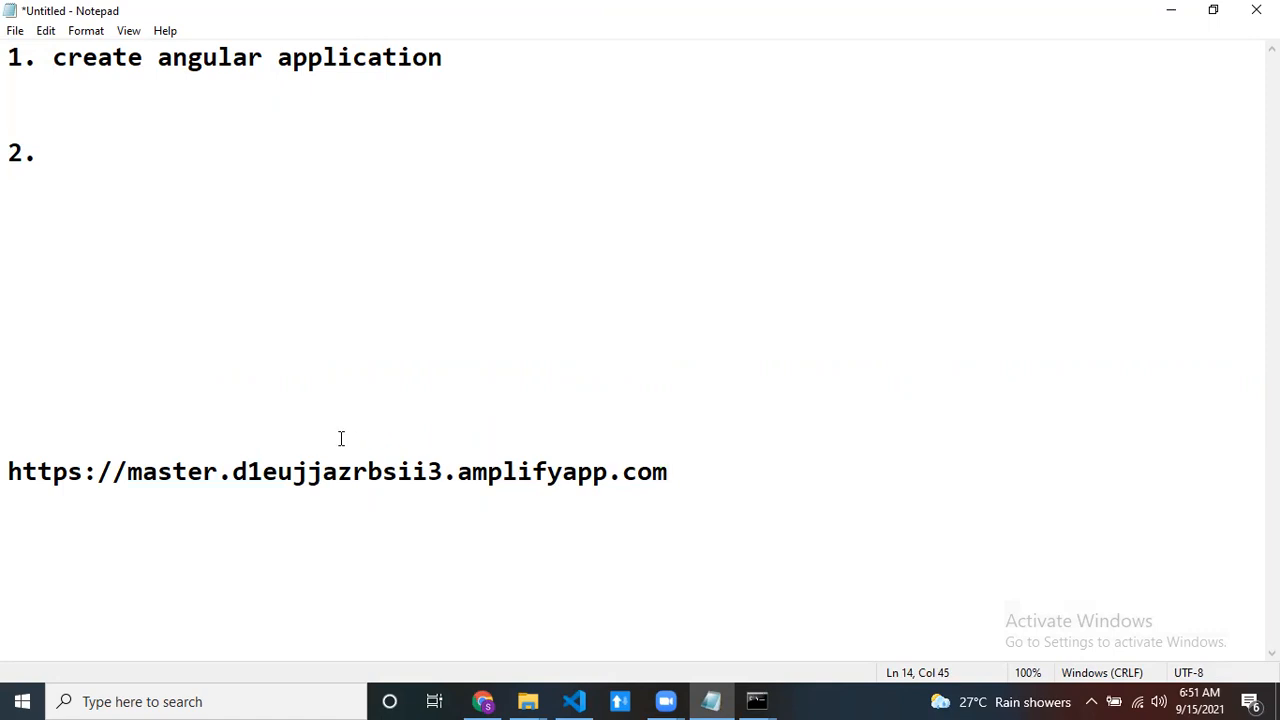
- Switch back to the Amplify Console in Chrome, open the deployed app's domain link and check the page heading
key(alt+Tab)
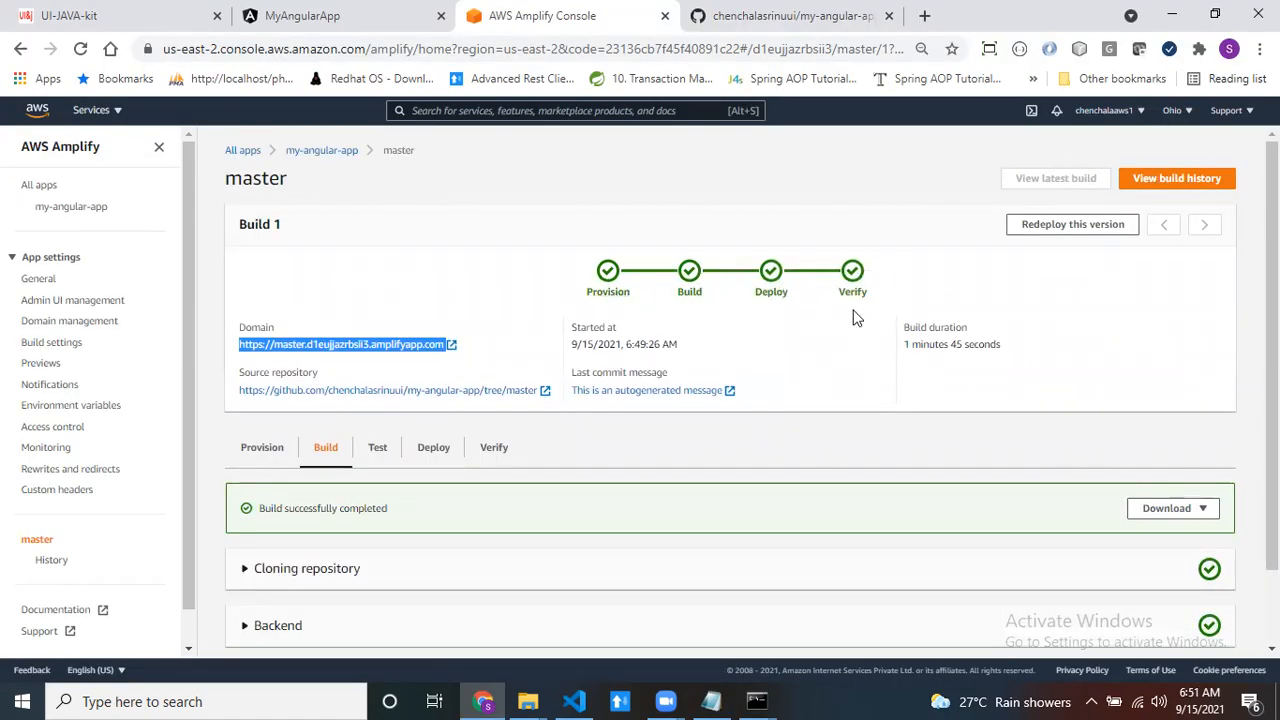
click(466, 366)
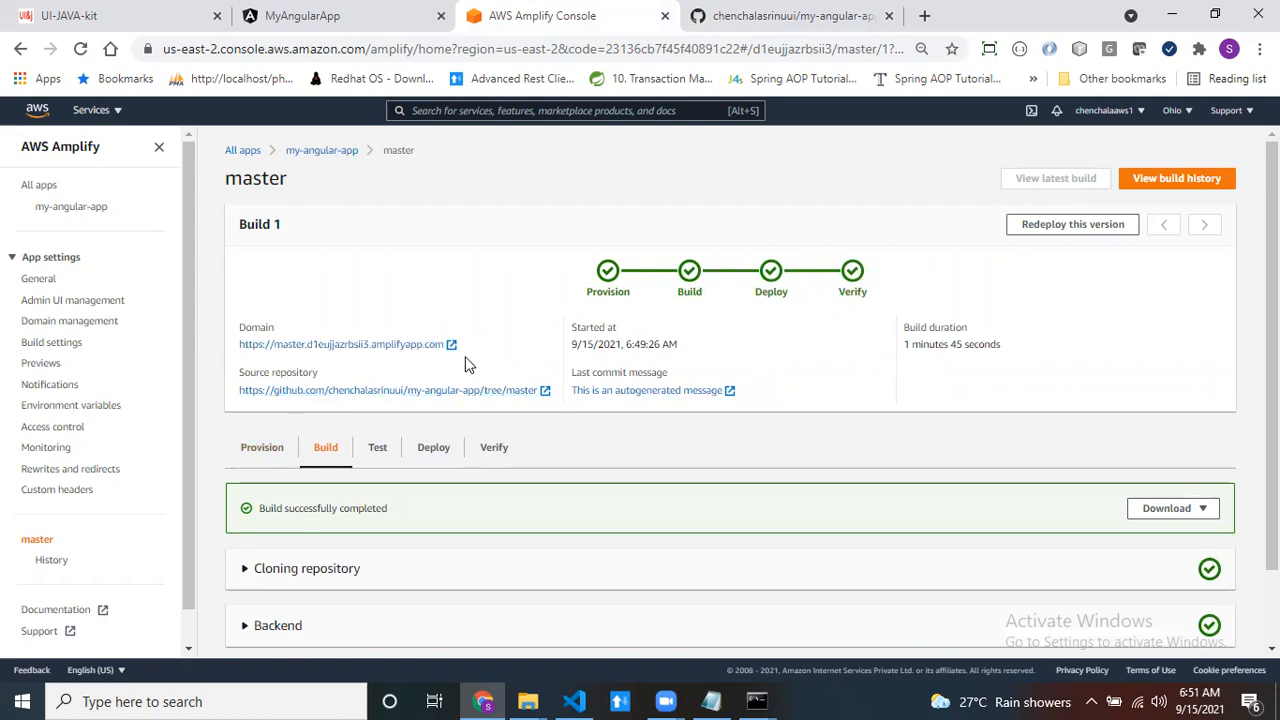
click(320, 346)
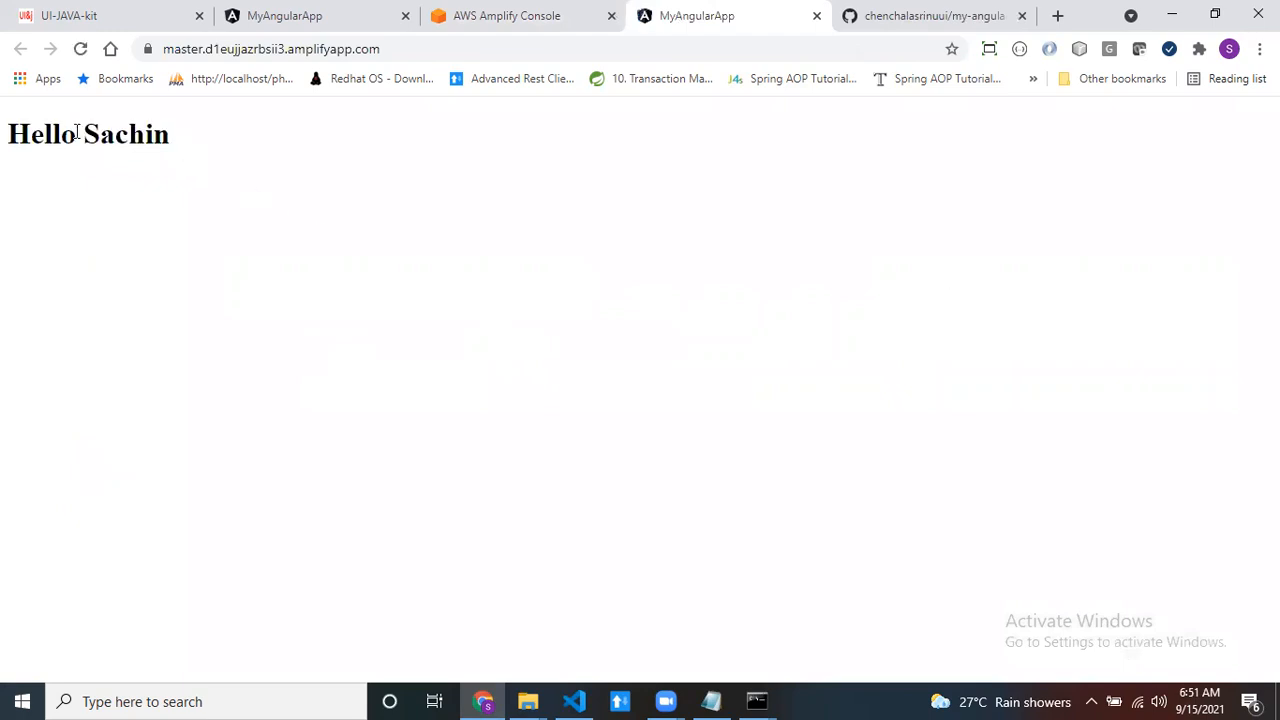
triple_click(76, 133)
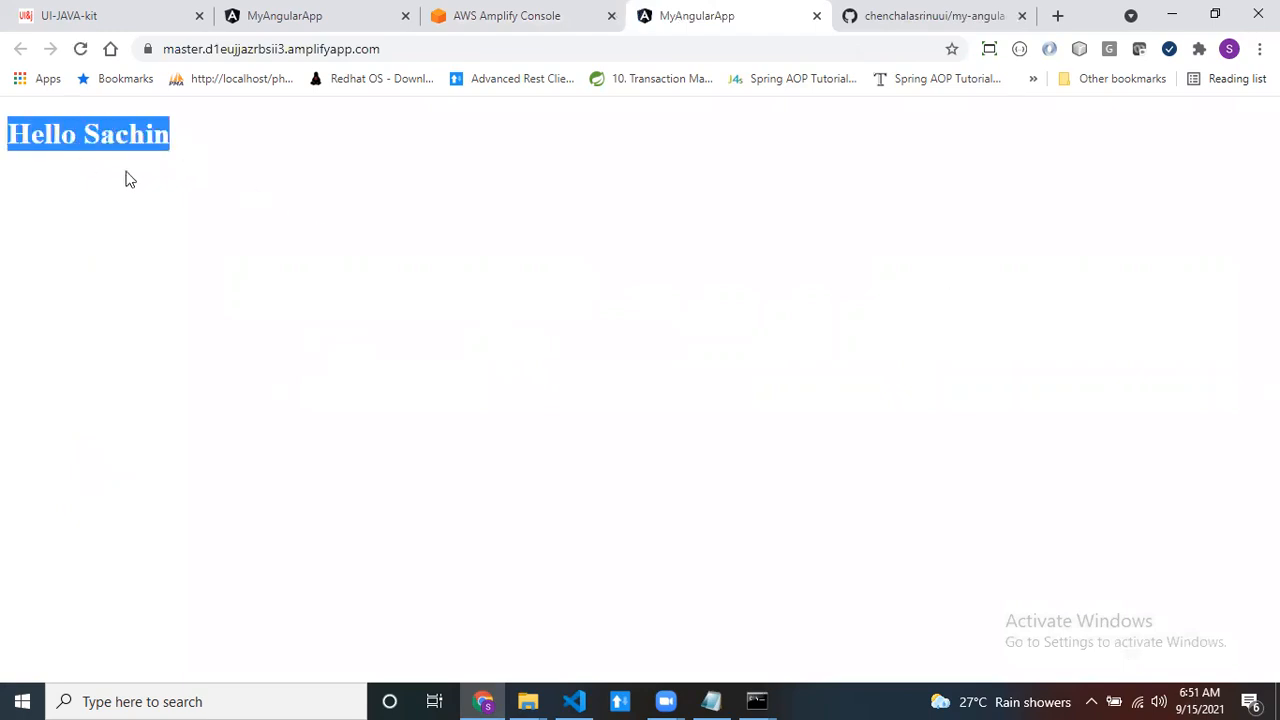
click(238, 245)
- Compare the deployed app's page and address with the local version at localhost:4200
click(394, 49)
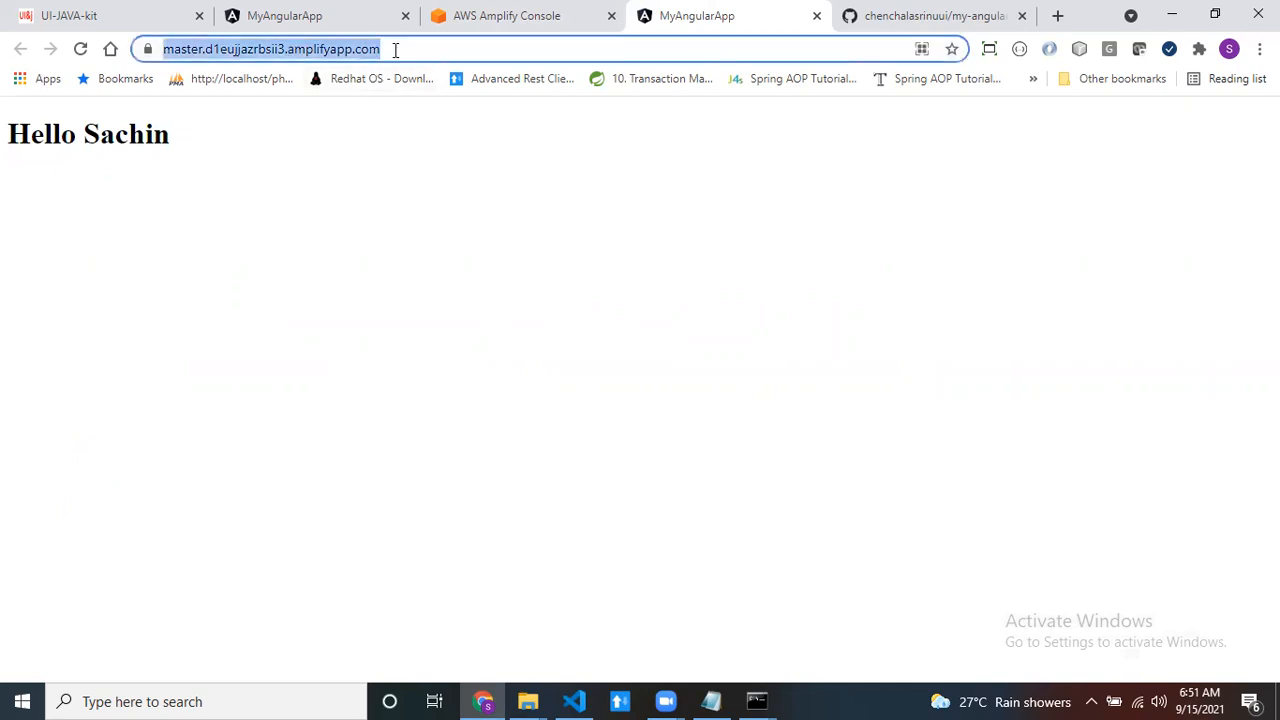
click(315, 14)
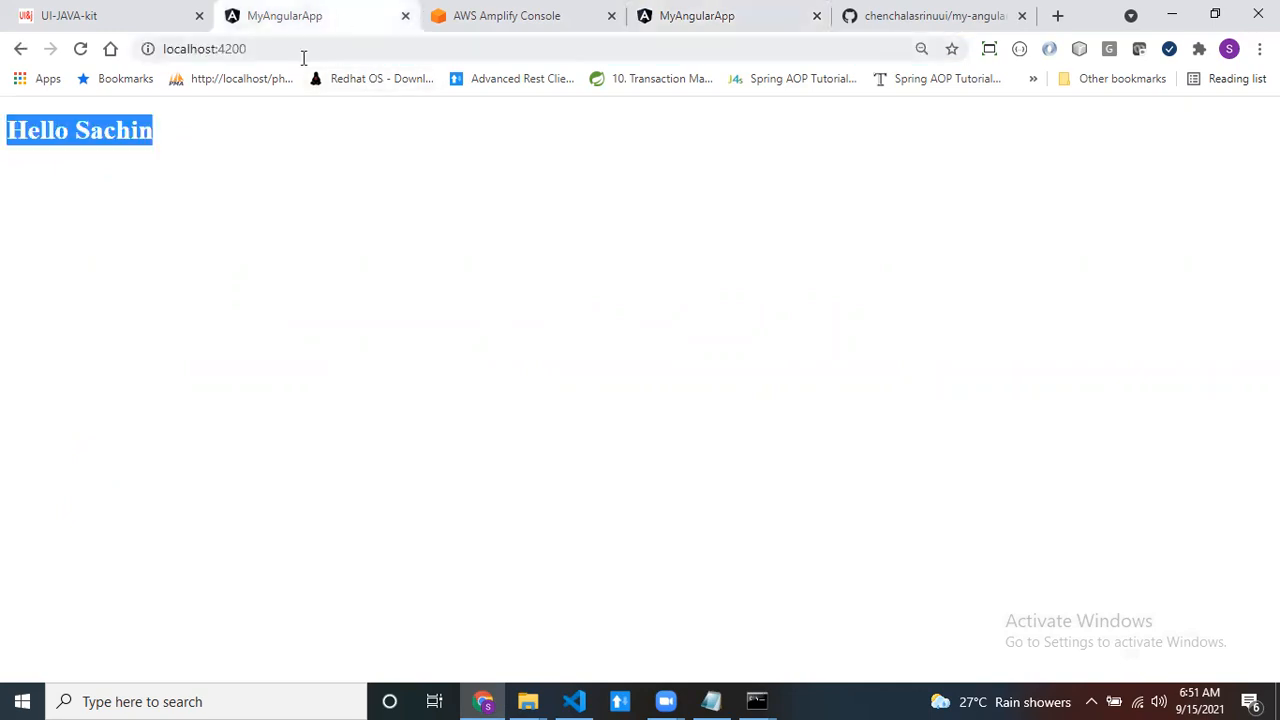
drag(274, 51, 40, 30)
click(711, 18)
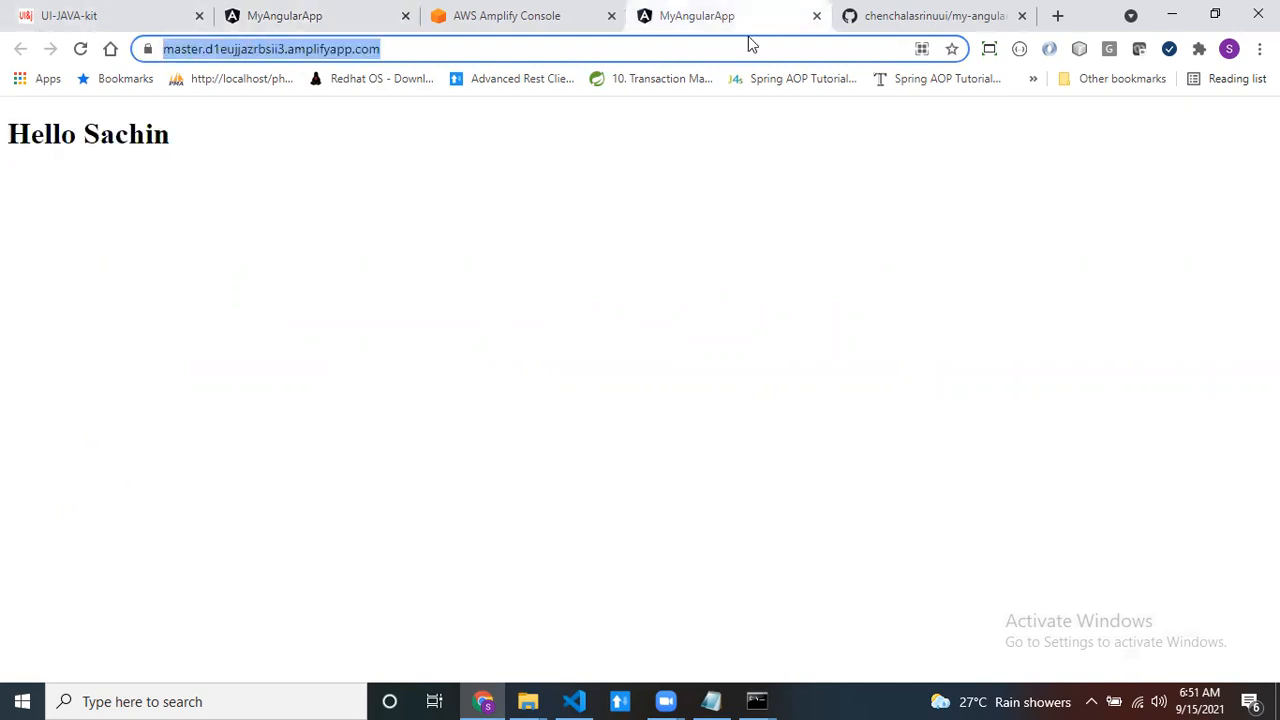
click(424, 50)
drag(444, 52, 158, 50)
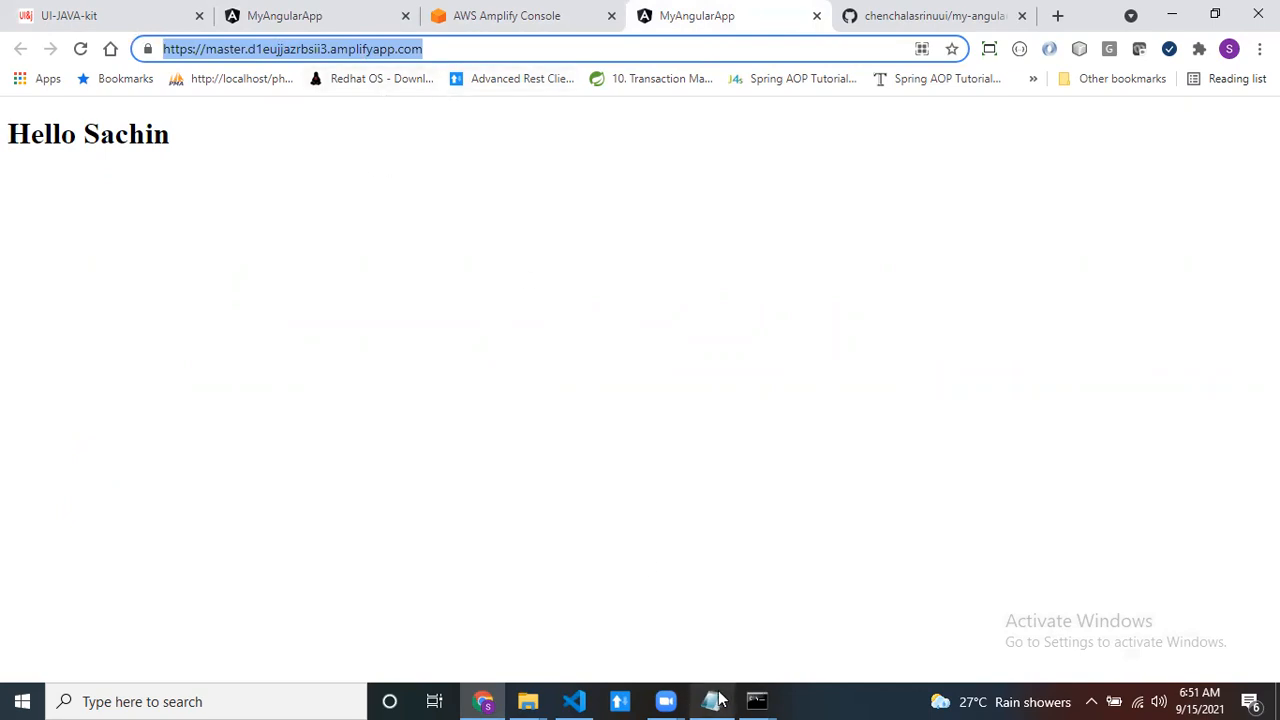
click(570, 358)
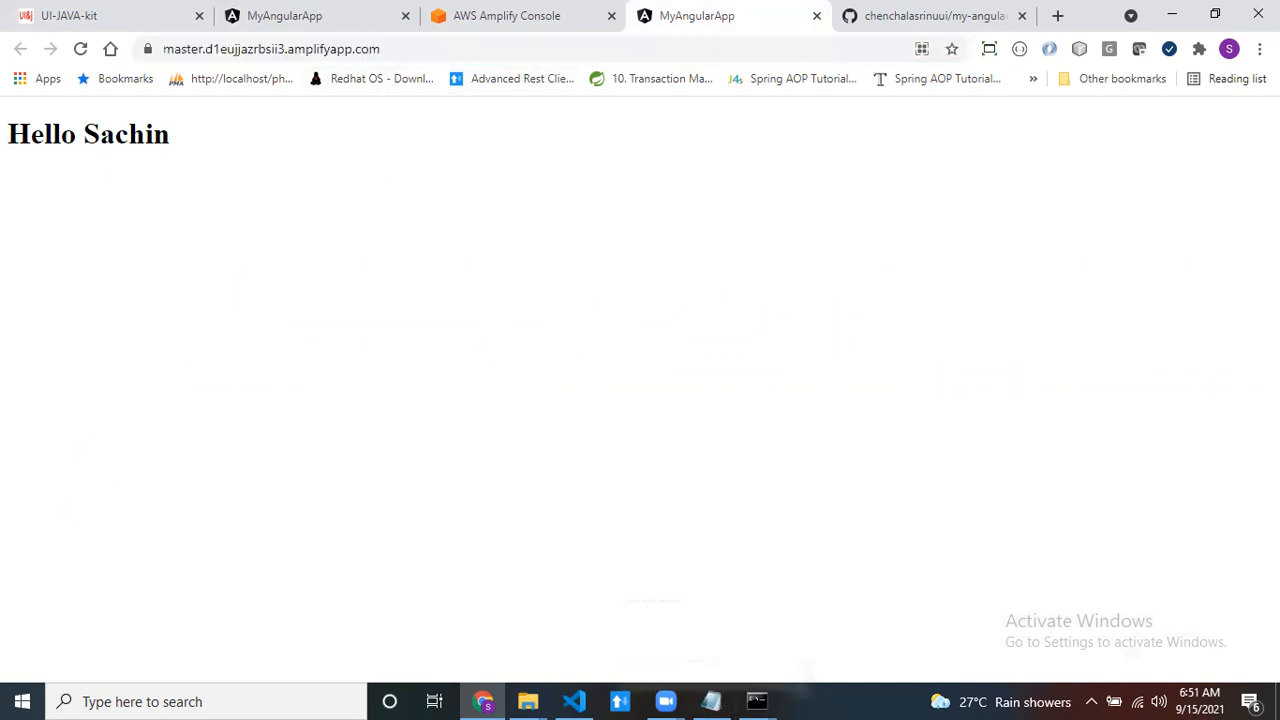
- Switch to Notepad and complete item 2 of the list with "create aws account"
click(1176, 15)
click(83, 145)
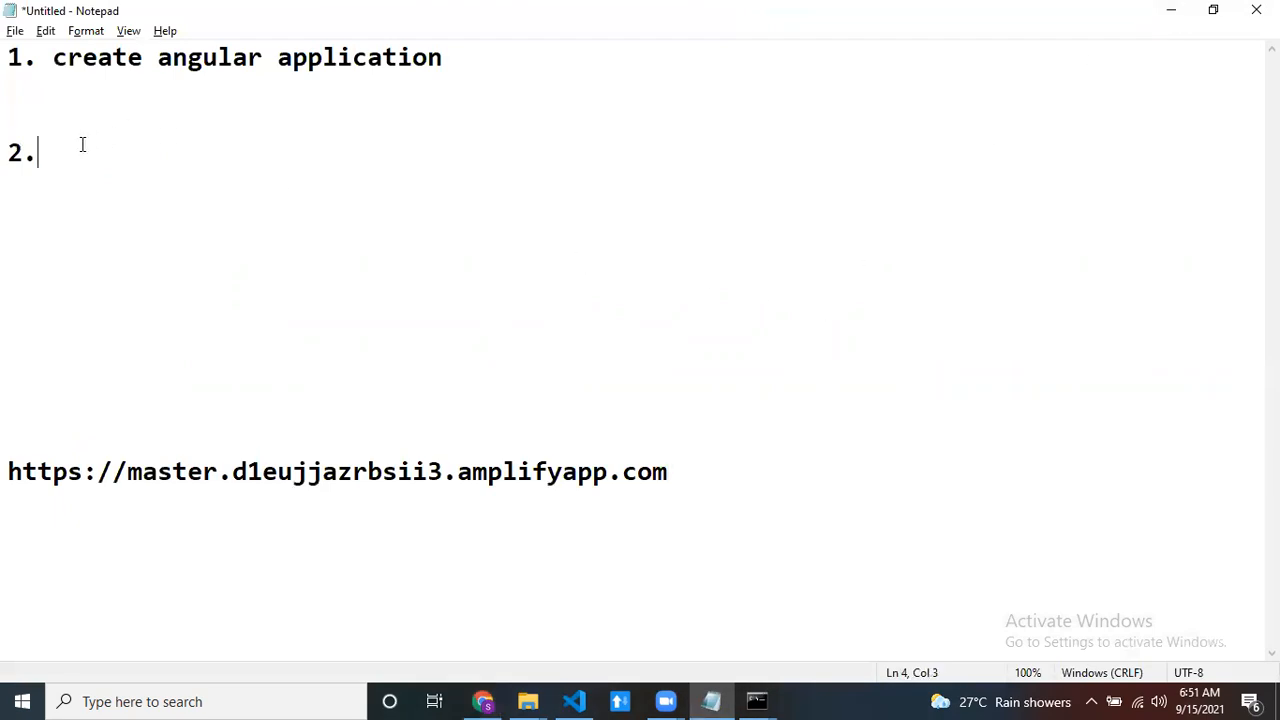
text(creawwte)
key(BackSpace)
key(BackSpace)
key(BackSpace)
key(BackSpace)
text(te aws account)
- Add item 3 to the list with the text "create git hub acc"
key(Return)
key(Return)
text(3. crea)
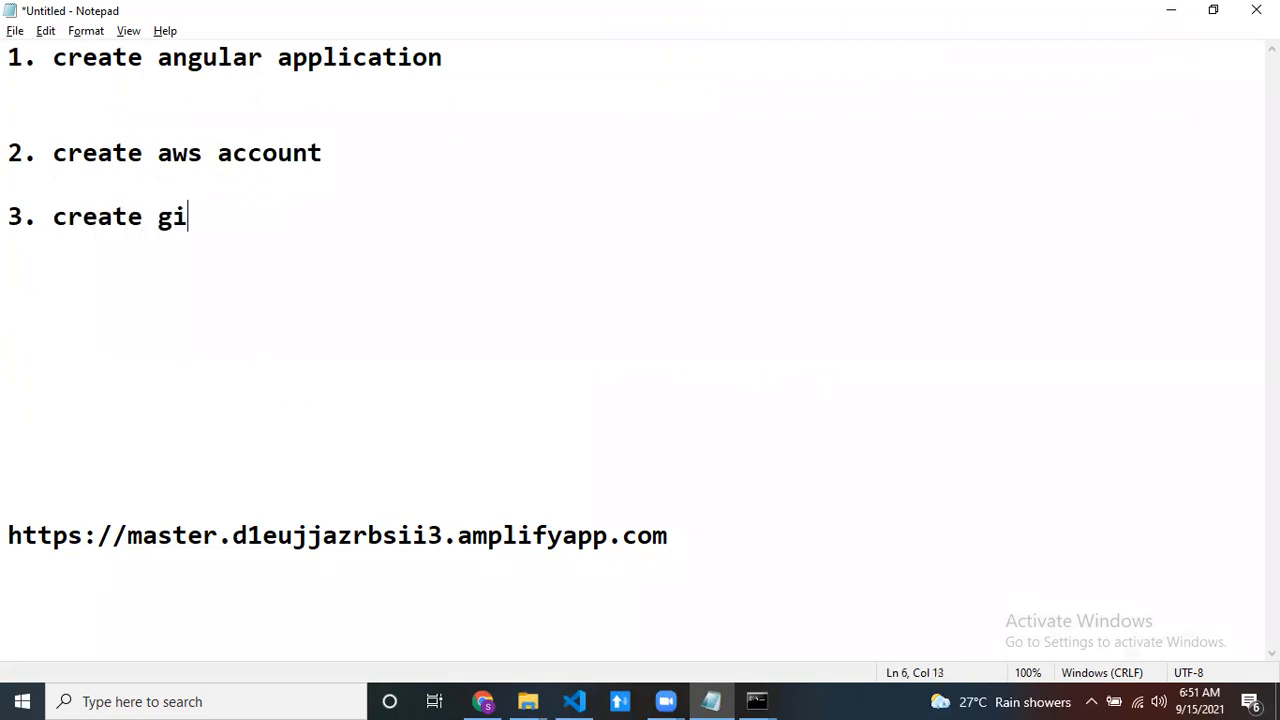
text(t hup)
key(BackSpace)
text(b acc)
- Add item 4 to the list with the text "push u r code into git"
key(Return)
key(Return)
text(4. push )
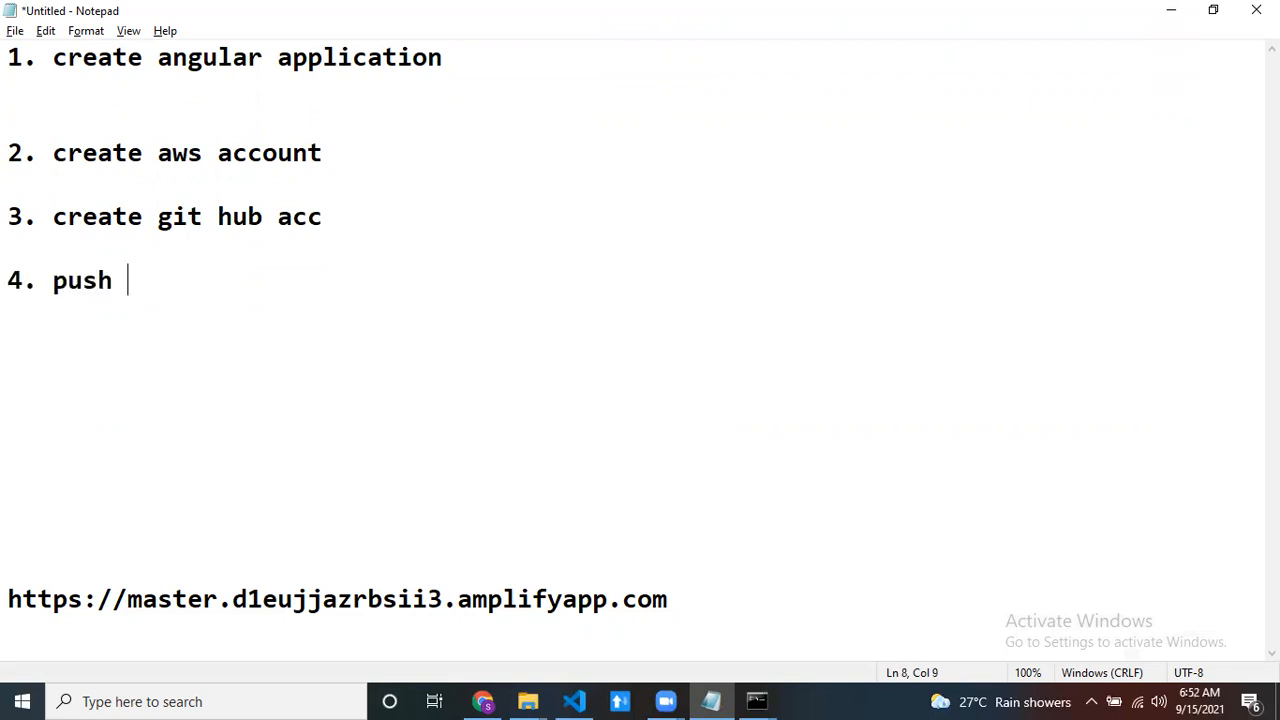
text(u r code into git)
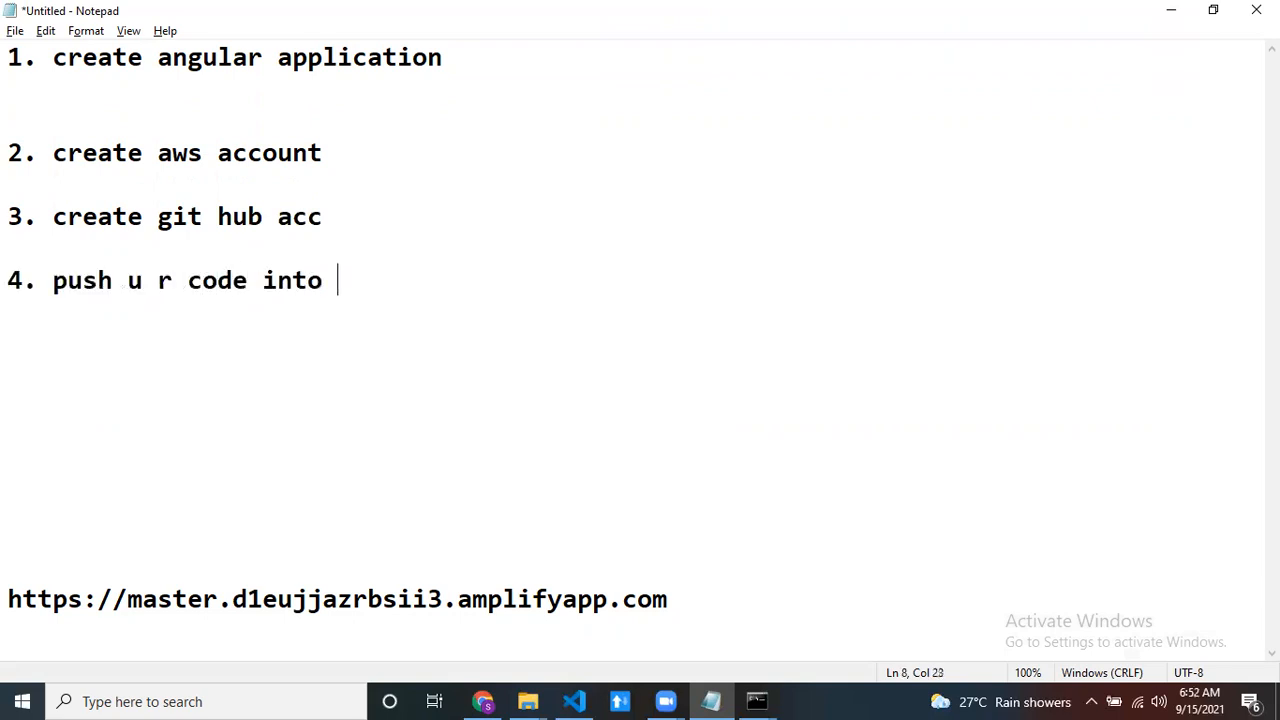
- Add item 5 to the list with the text "fallow steps to deploy in AWS Amplify"
key(Return)
key(Return)
text(4.)
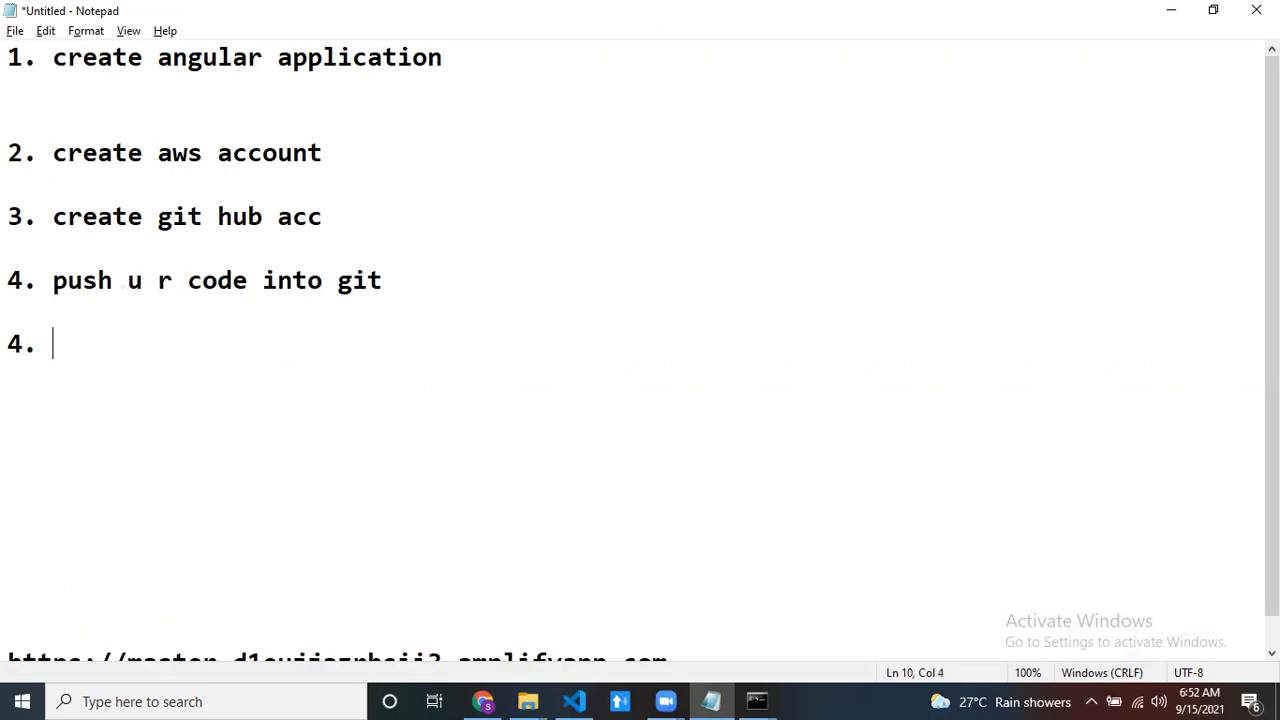
key(BackSpace)
text(5. )
text(do)
key(BackSpace)
key(BackSpace)
text(Do)
key(BackSpace)
key(BackSpace)
text(fallow ste)
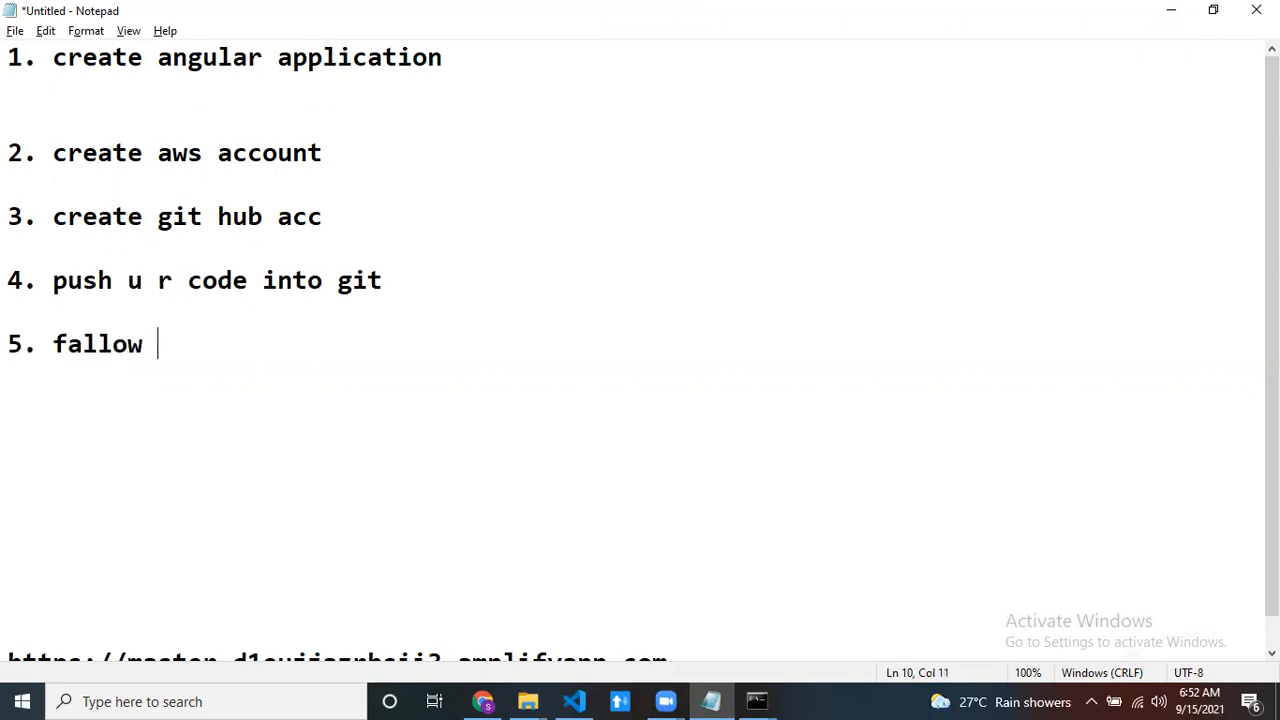
key(BackSpace)
text(tep)
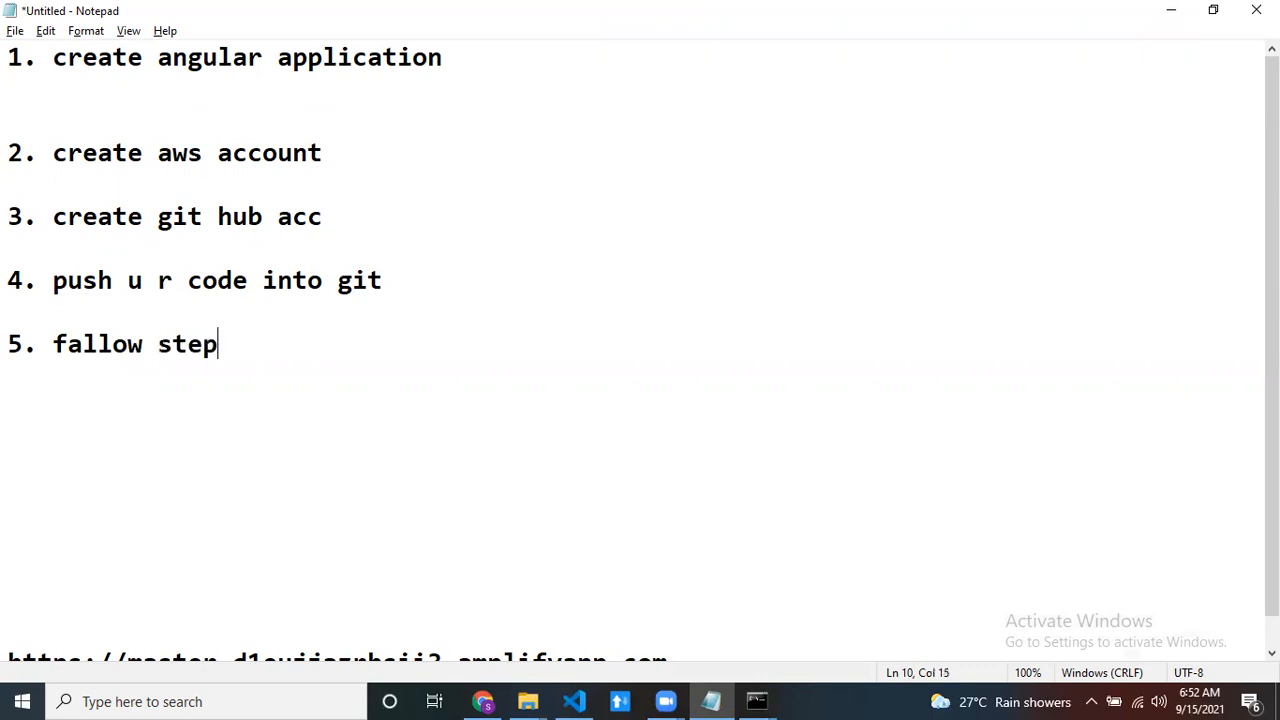
text(s to deply)
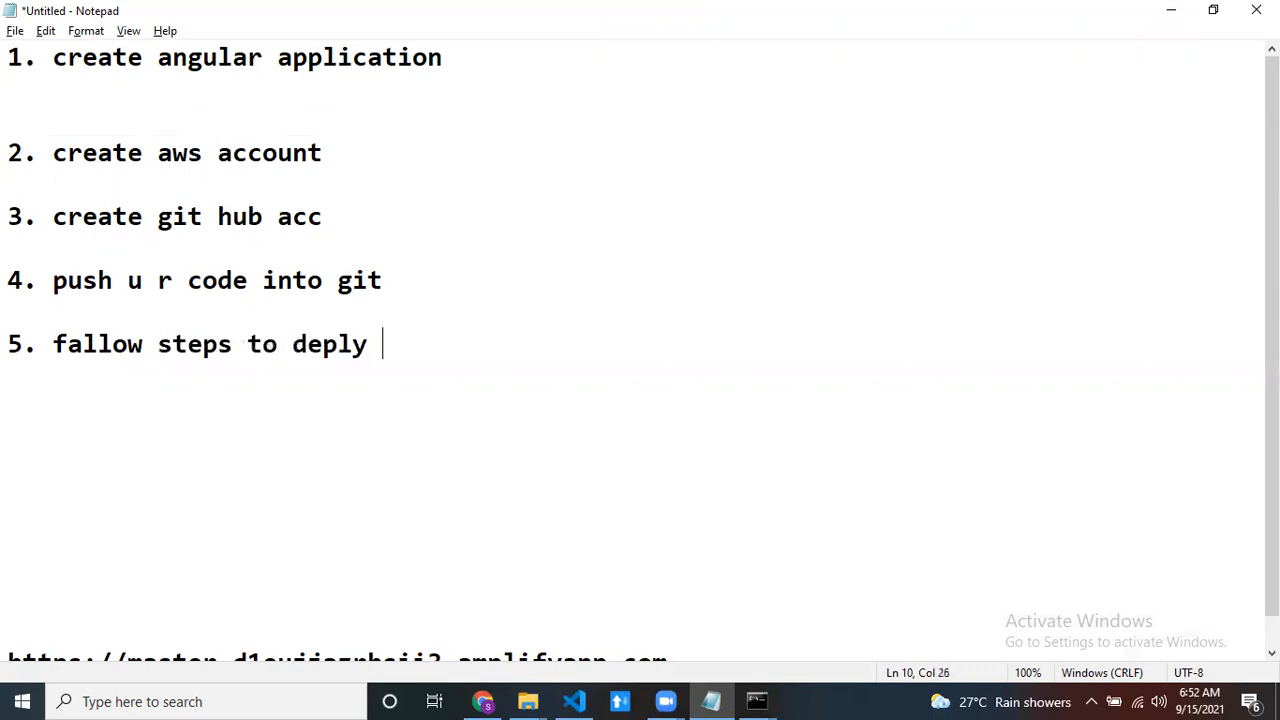
key(BackSpace)
text(oy in)
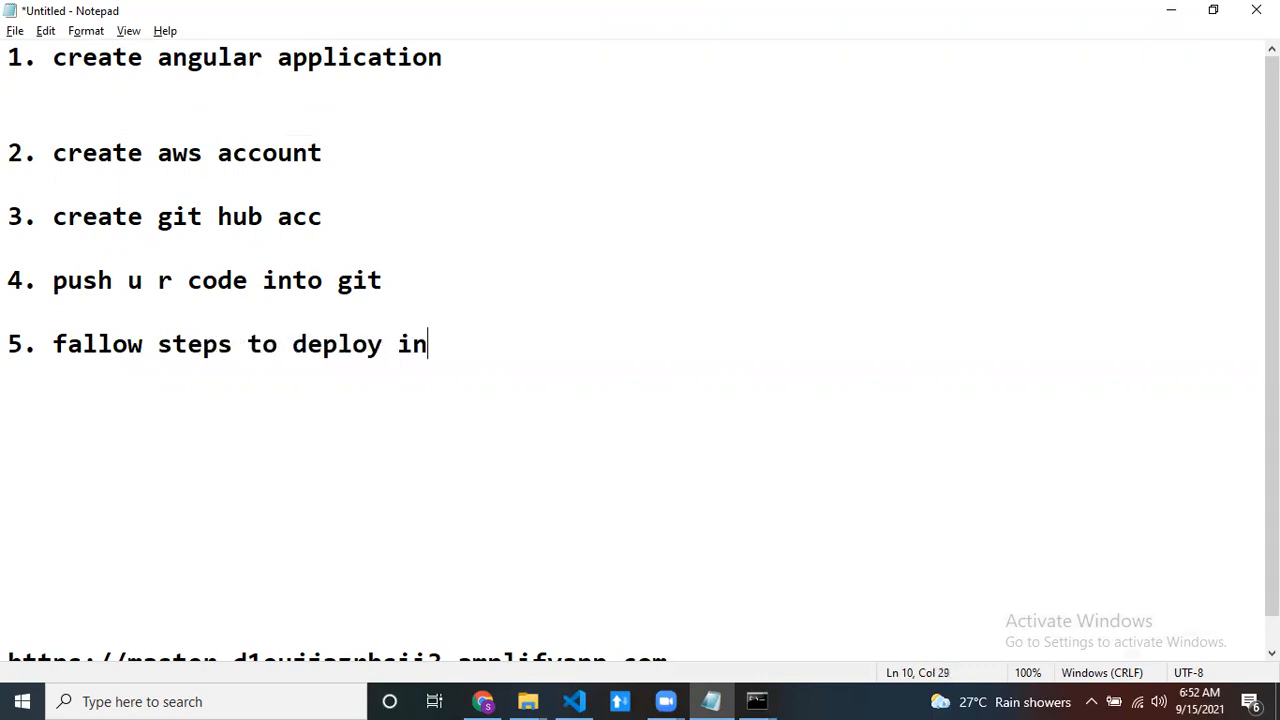
text( ASW)
key(BackSpace)
key(BackSpace)
text(WS )
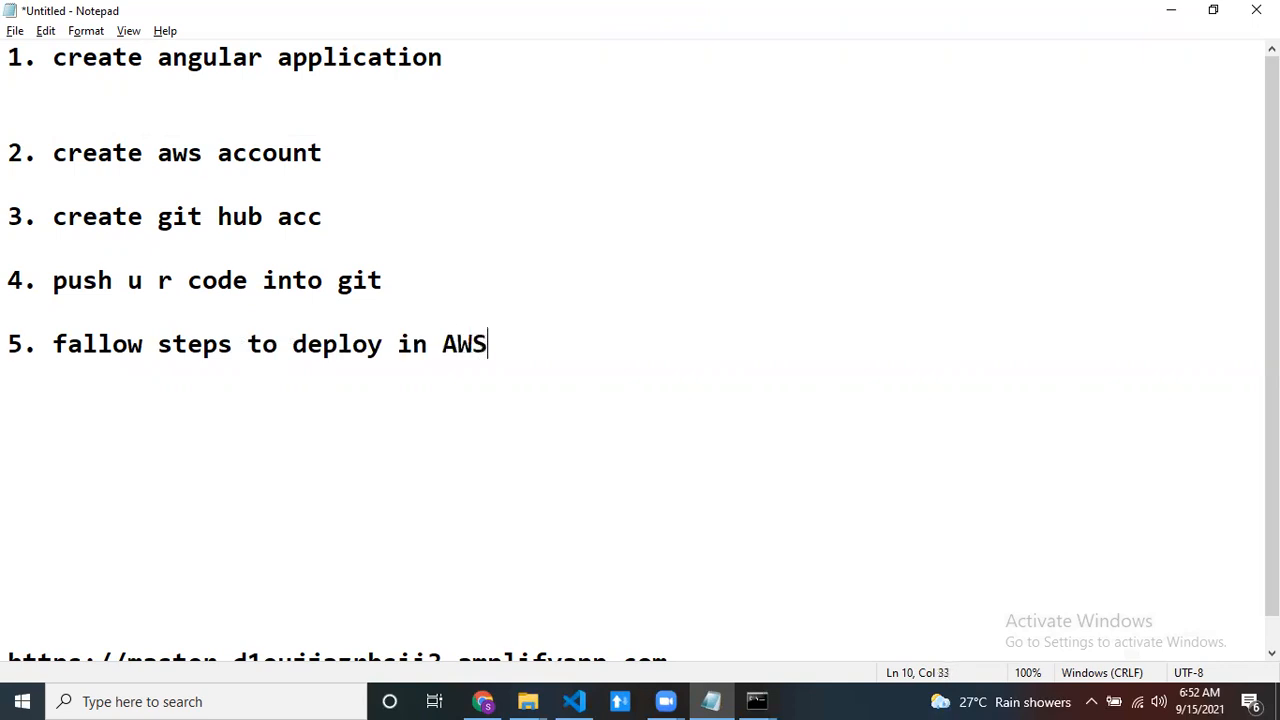
text(Amply)
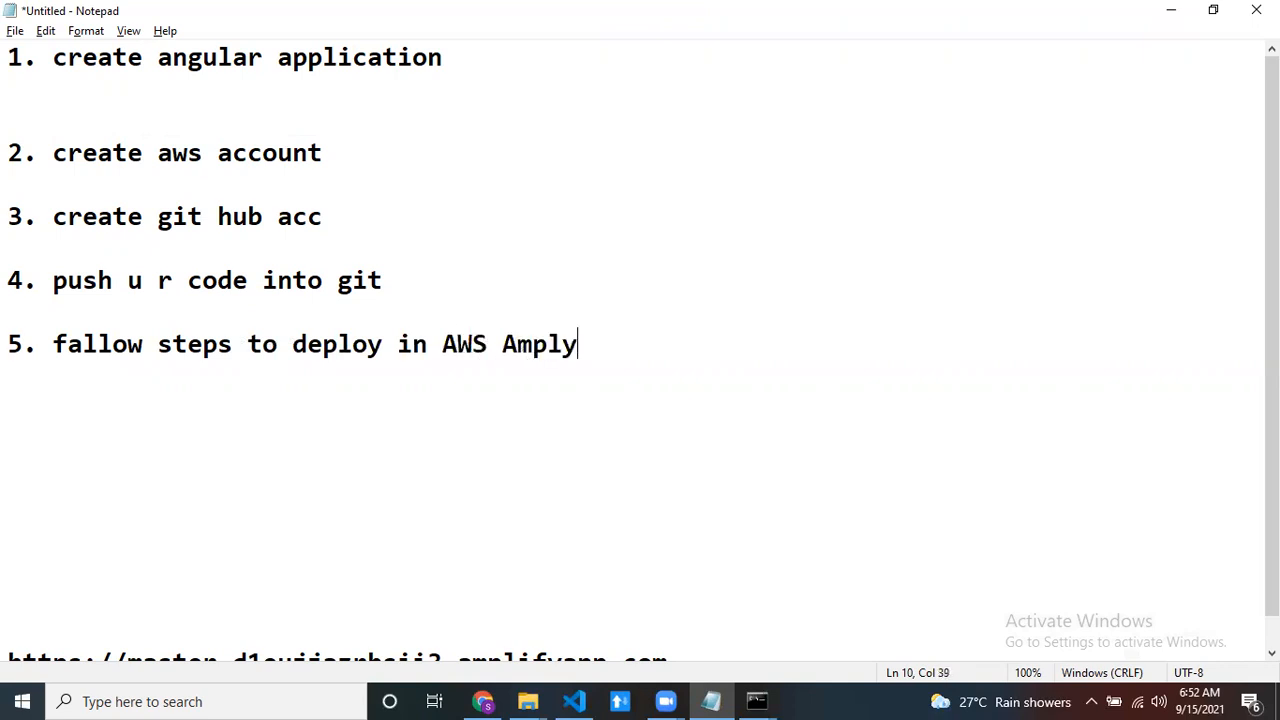
key(BackSpace)
key(BackSpace)
key(BackSpace)
text(plify)
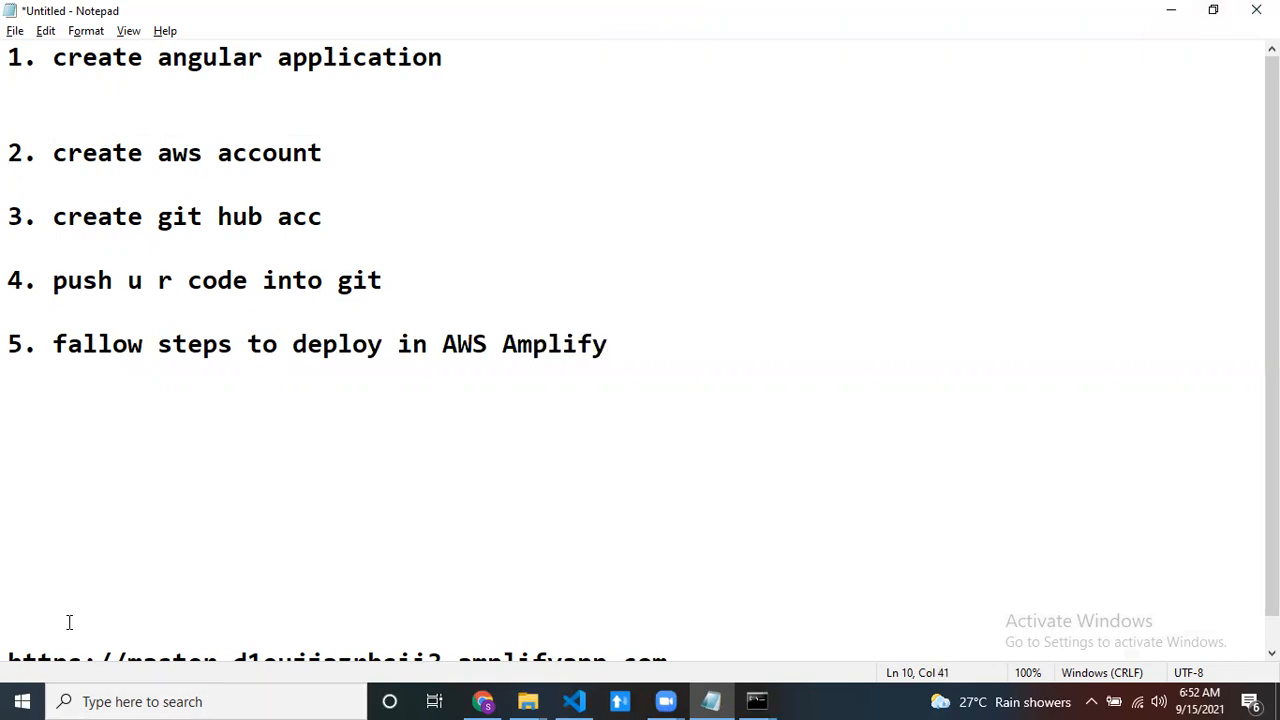
- Remove the extra blank lines between item 5 and the amplifyapp.com address, and select the whole address
key(BackSpace)
key(BackSpace)
key(BackSpace)
key(BackSpace)
key(BackSpace)
key(BackSpace)
key(BackSpace)
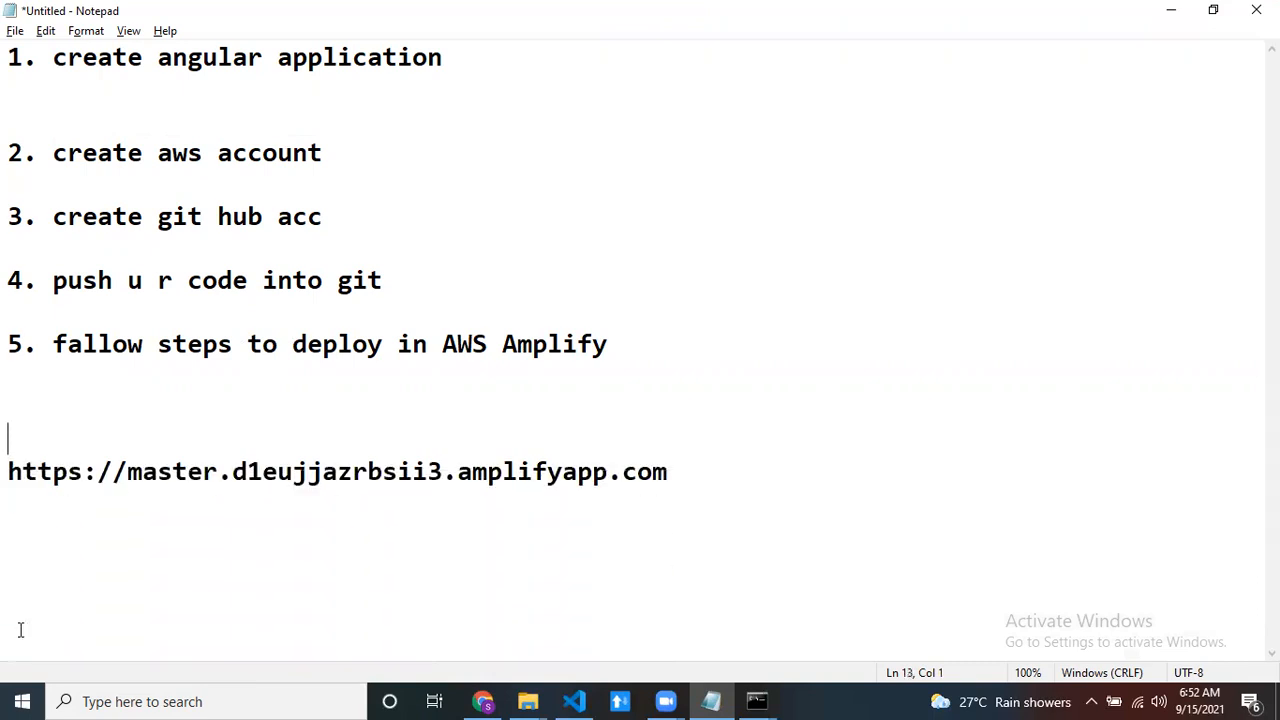
drag(686, 440, 9, 442)
- Switch to Chrome and examine the master branch's domain and build status in the AWS Amplify Console
click(483, 701)
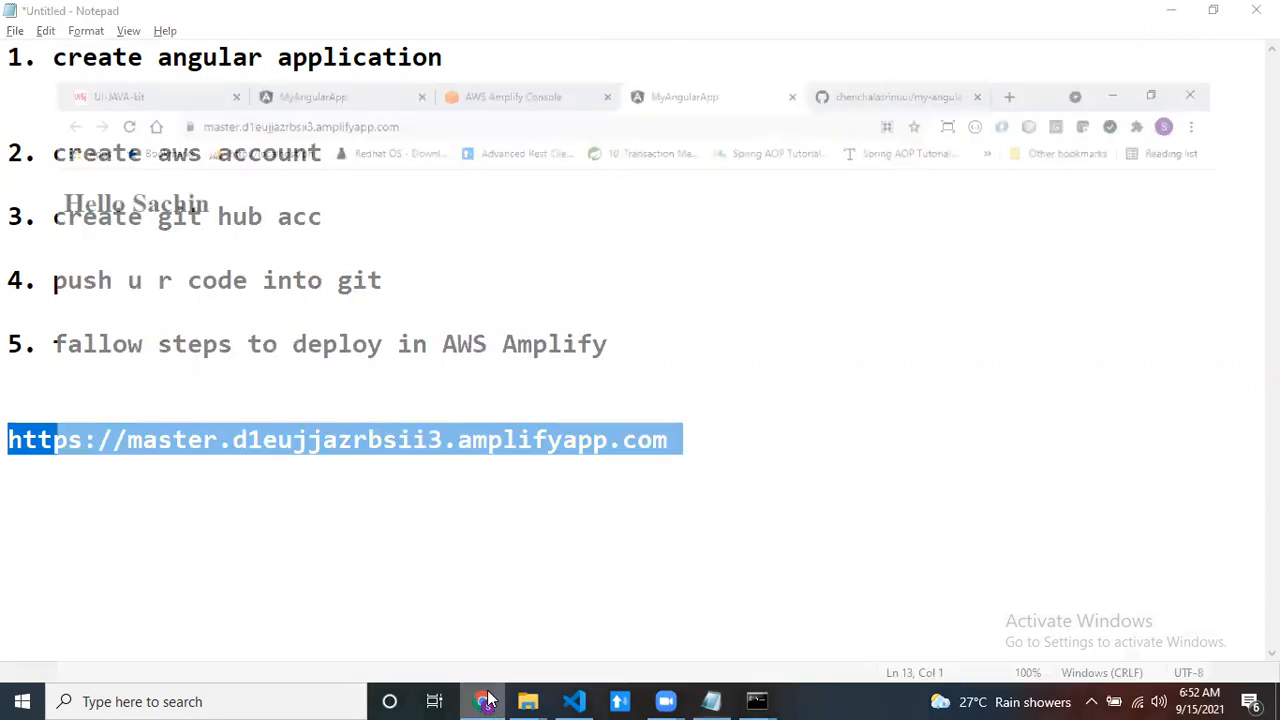
click(535, 20)
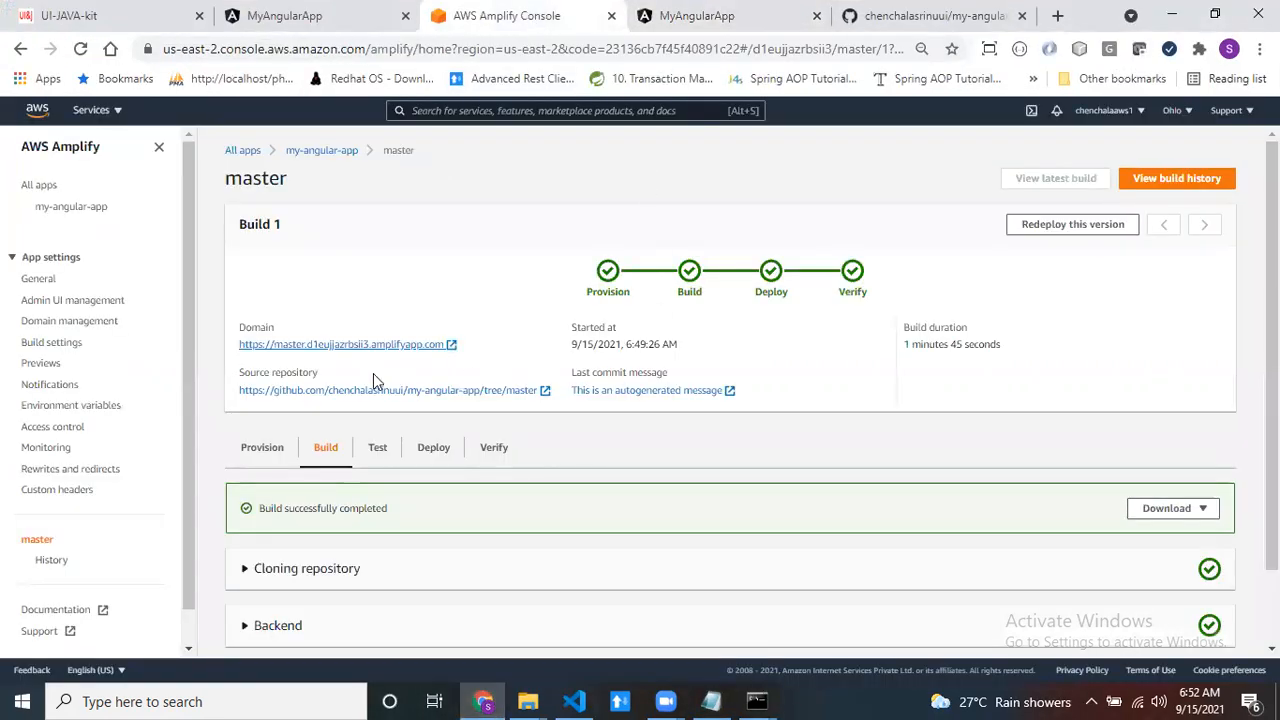
drag(455, 347, 223, 346)
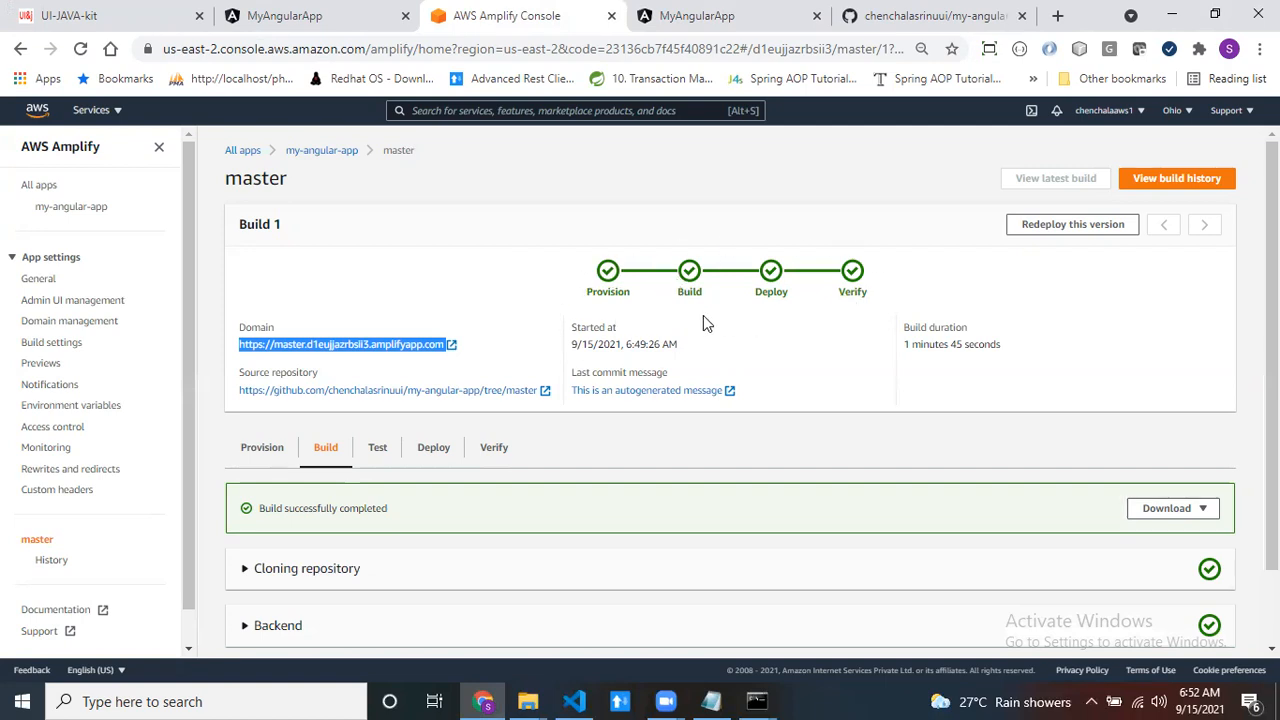
scroll(880, 294, down, 2)
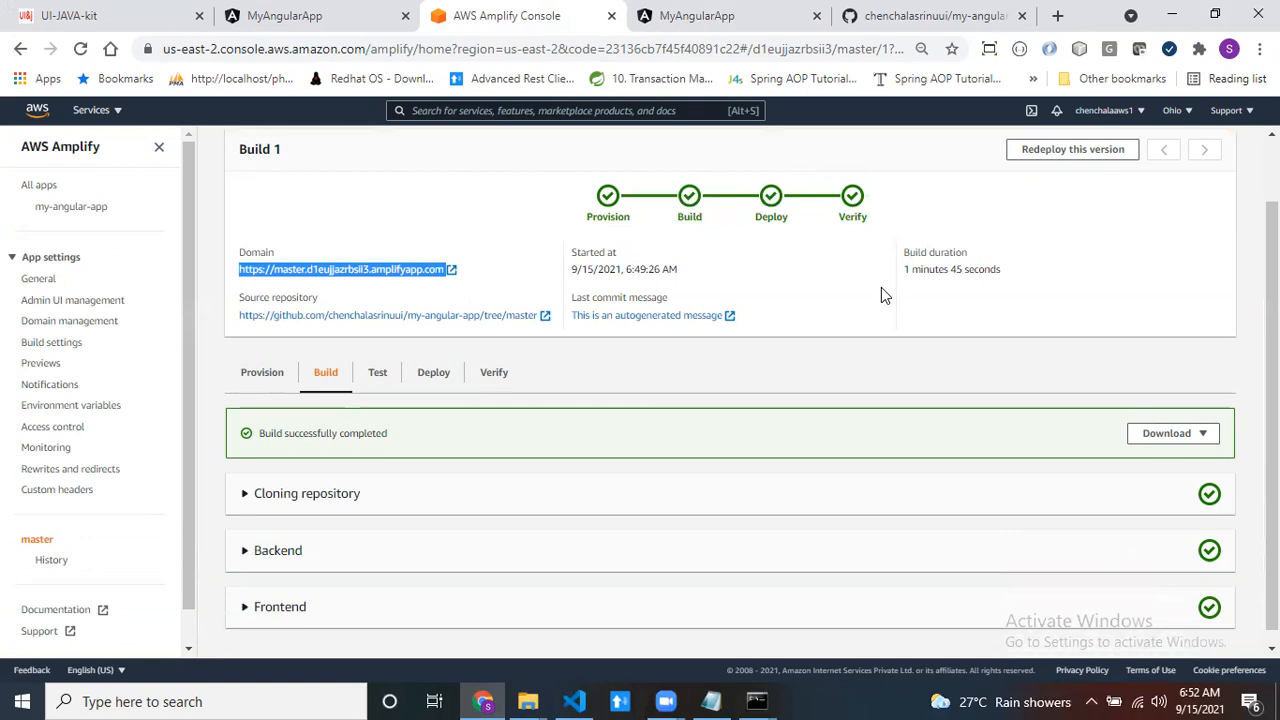
- Switch to Visual Studio Code, change the heading in src/app/app.component.html to "Hello Dhoni", and save the file
click(566, 701)
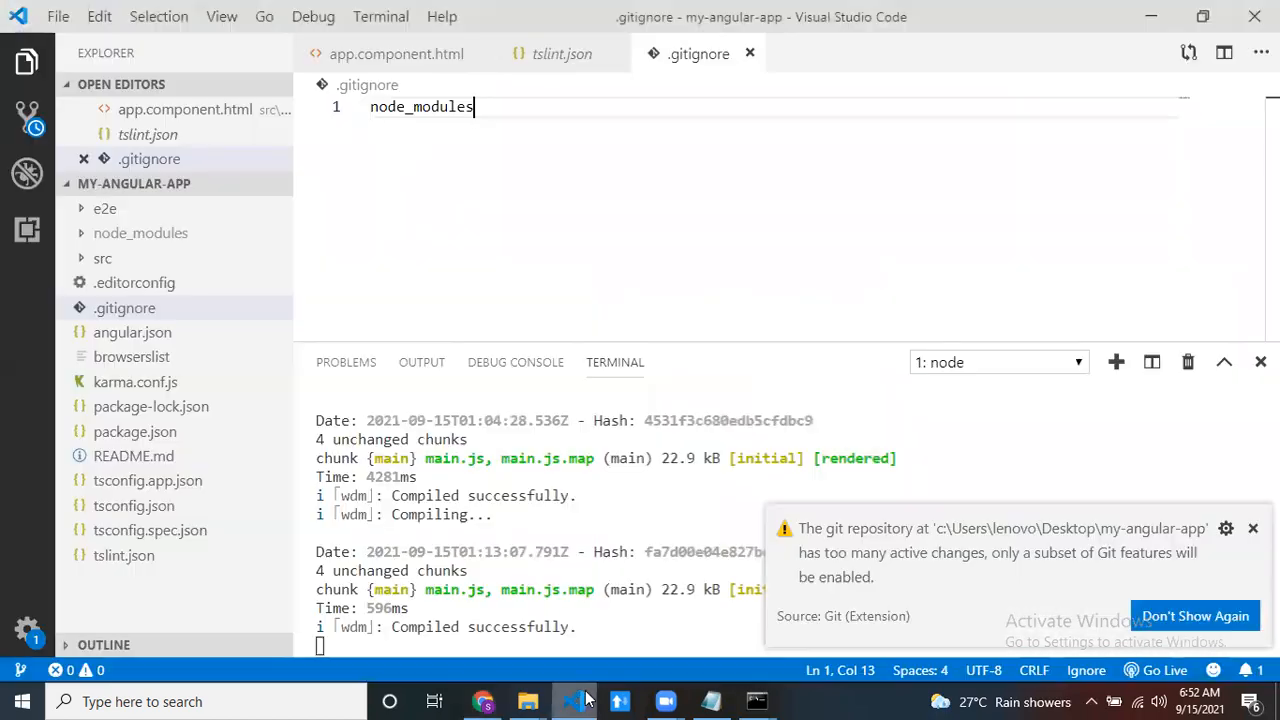
click(80, 258)
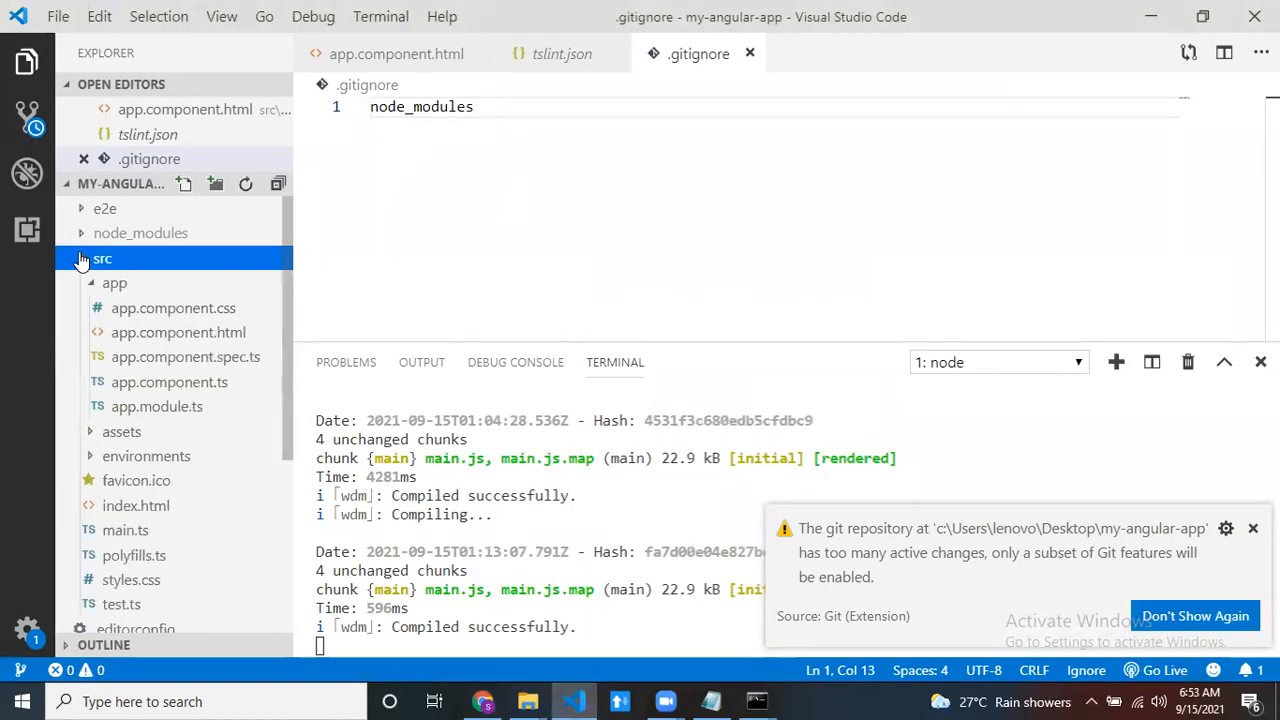
click(155, 343)
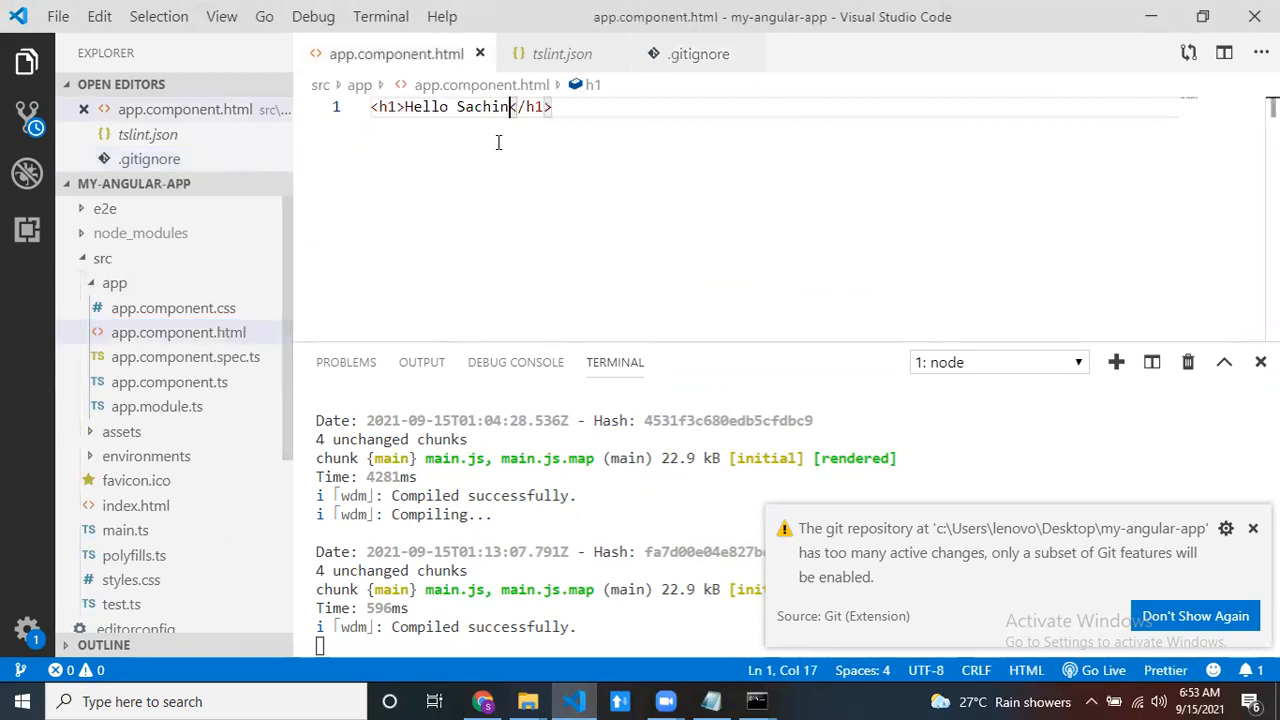
double_click(493, 107)
key(BackSpace)
text(Dhoni)
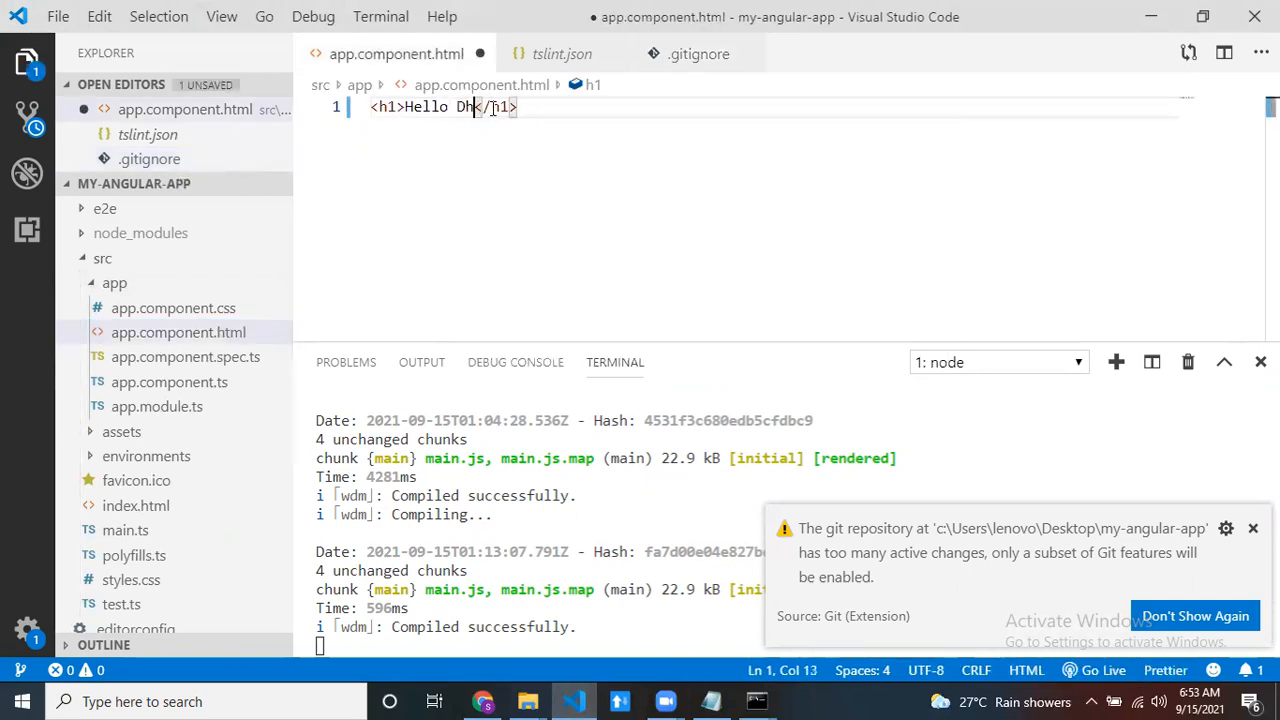
key(ctrl+s)
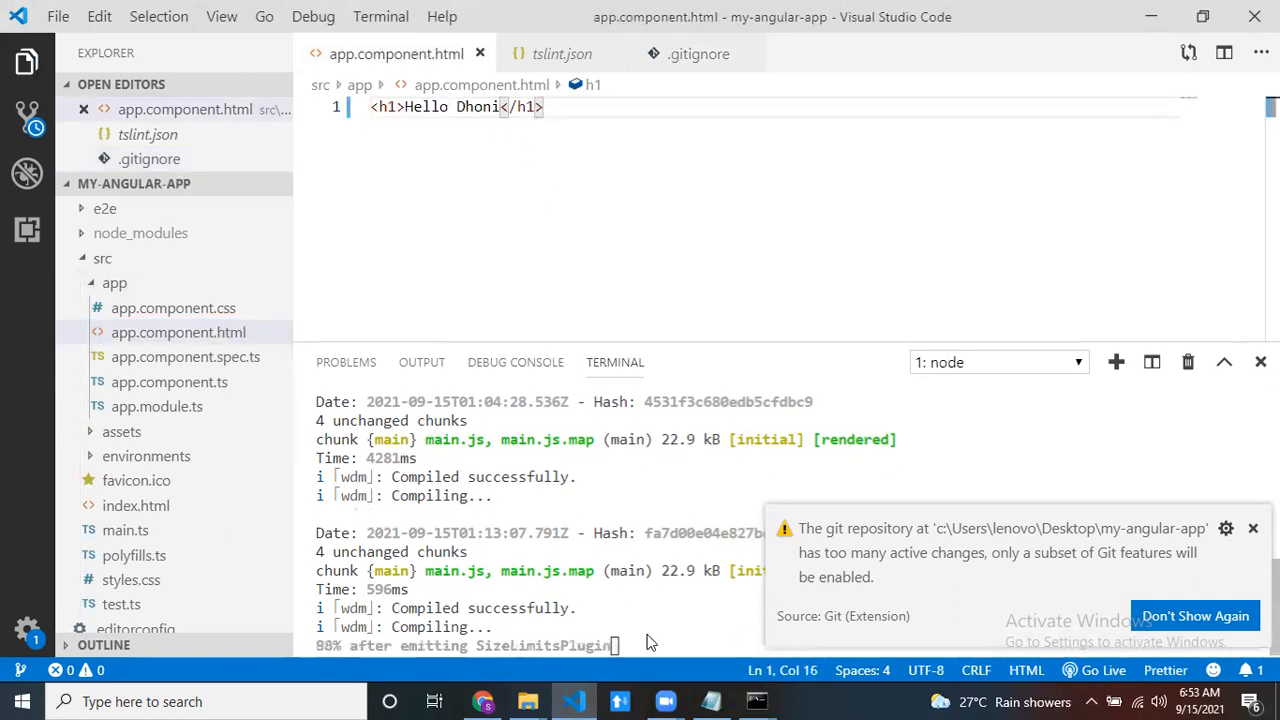
- Switch to the Command Prompt at my-angular-app, check the git status, and stage all changes with "git add *"
mouse_move(757, 699)
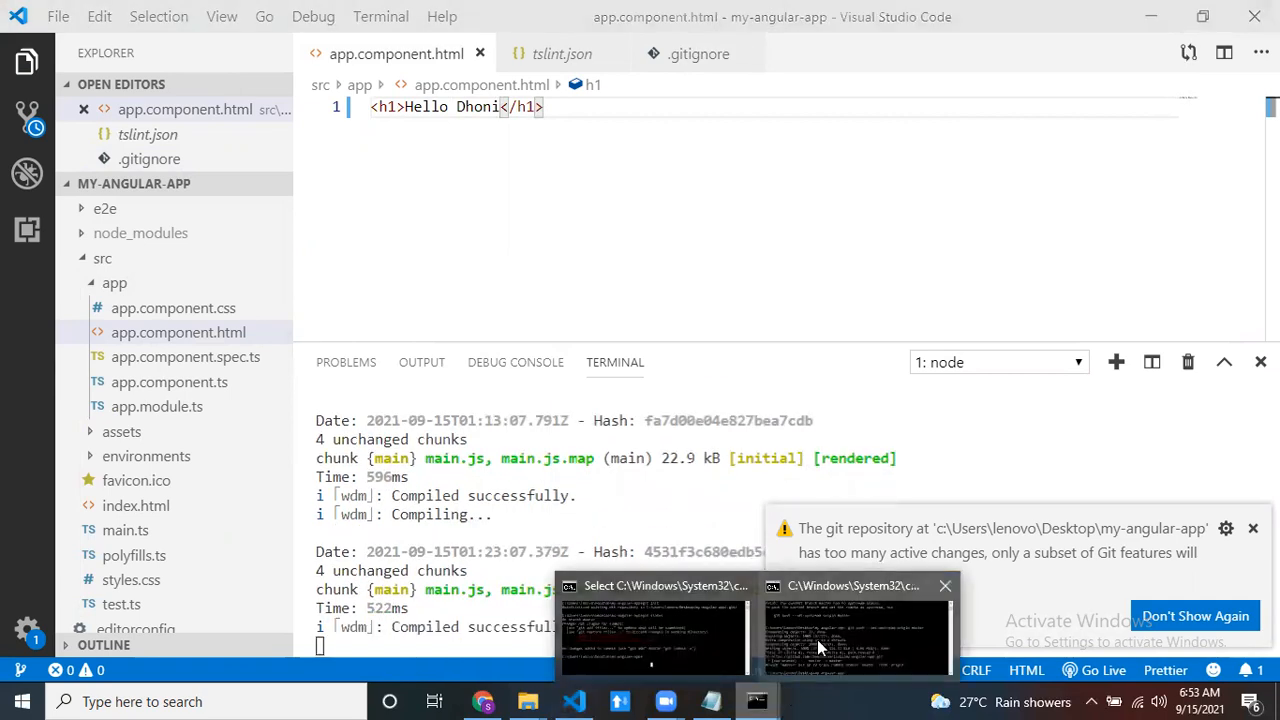
click(789, 640)
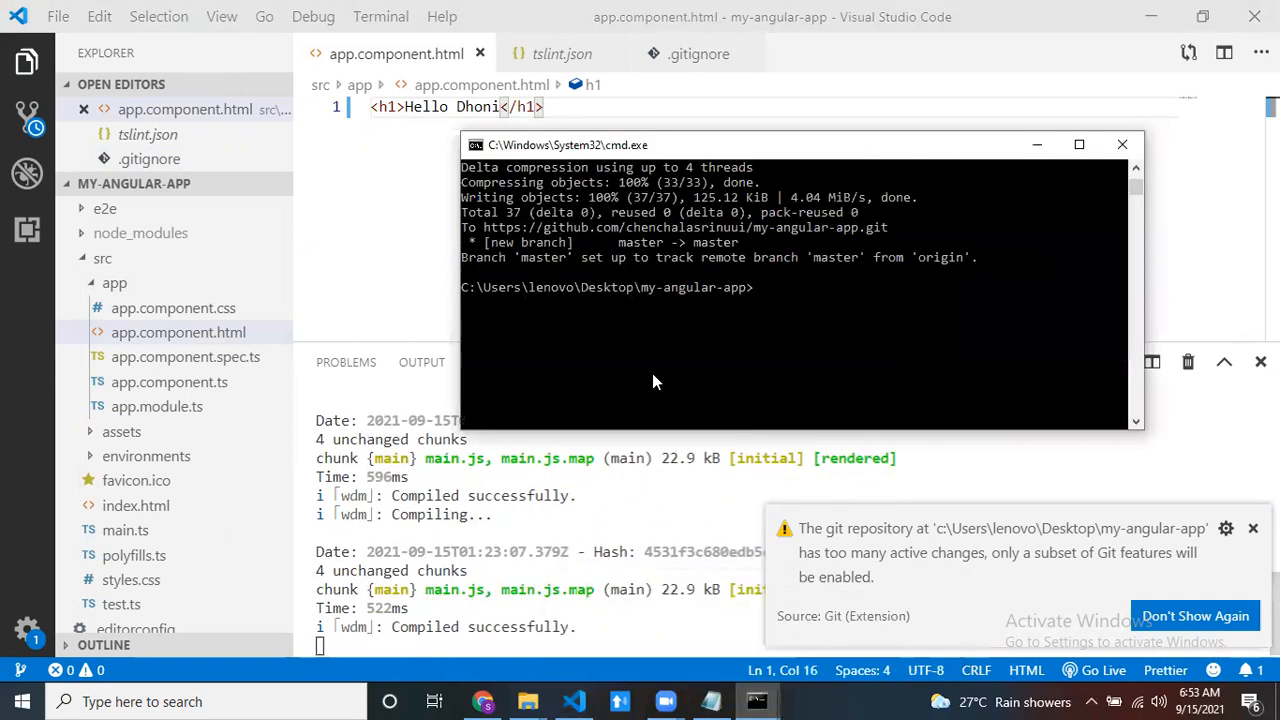
text(git status)
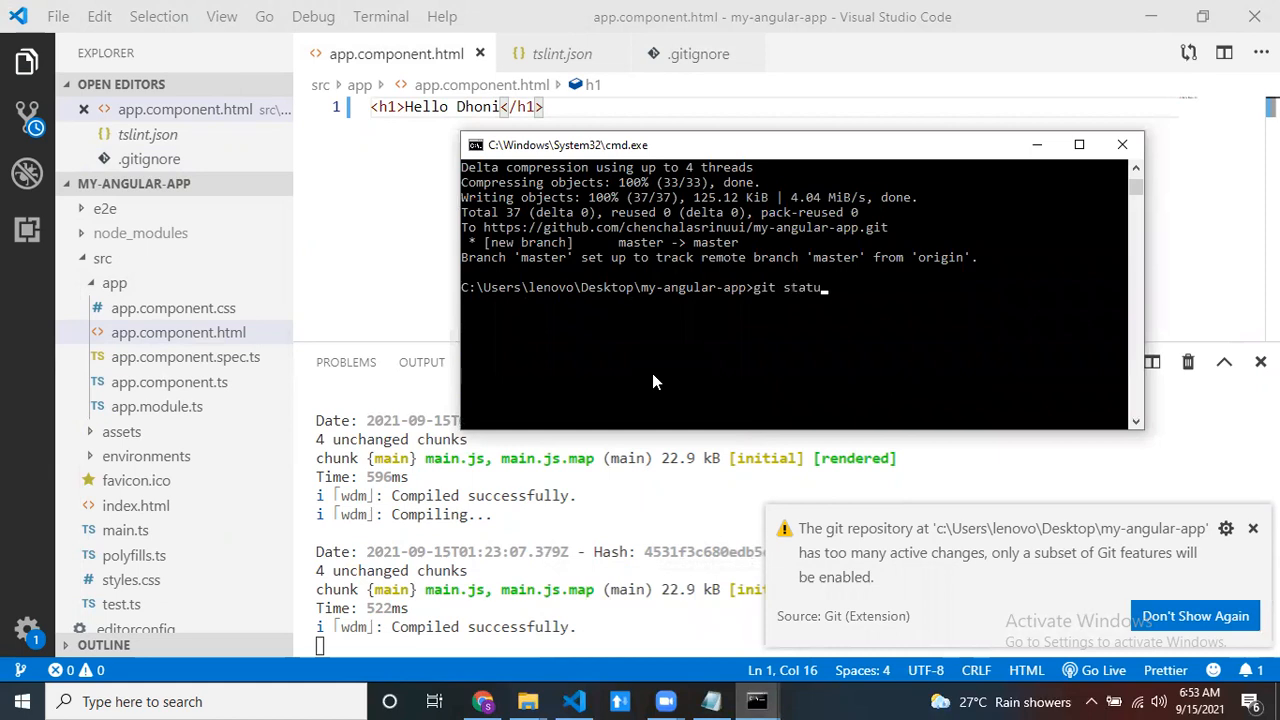
key(Return)
text(git add )
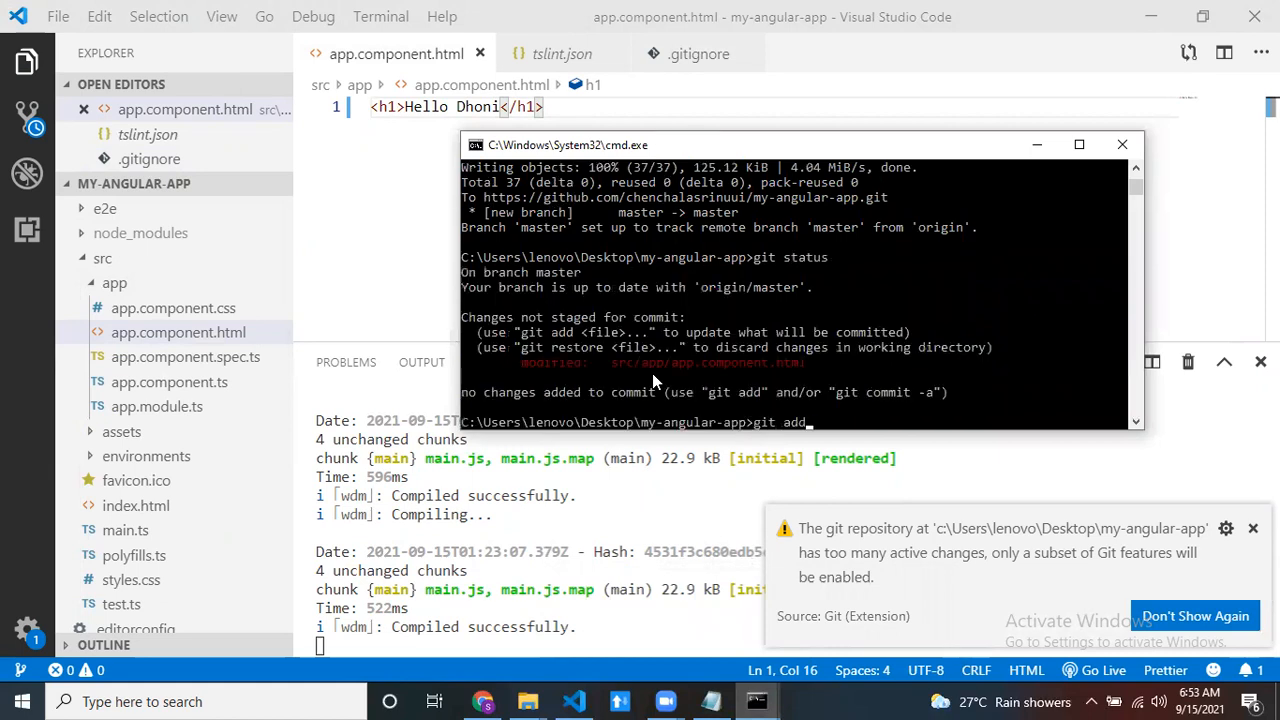
text(*)
key(Return)
- Commit the staged change with the message "name change" and push it to the remote repository
text(git comm)
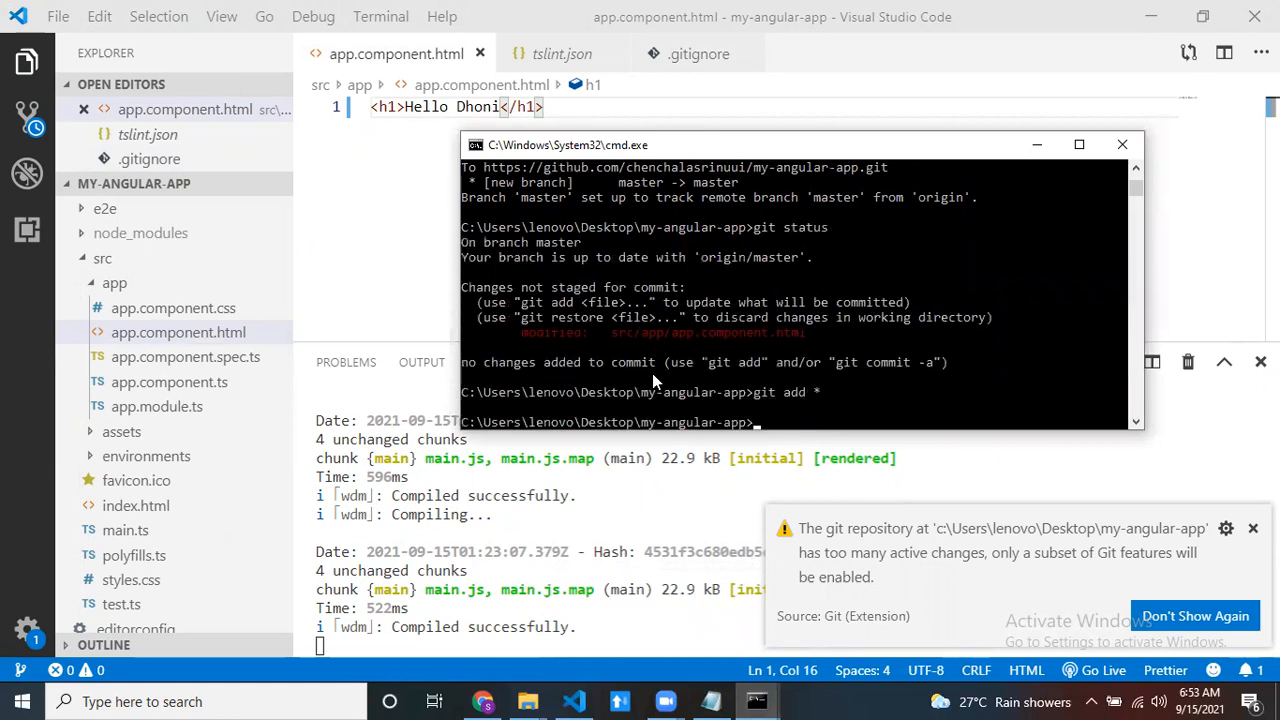
text(it)
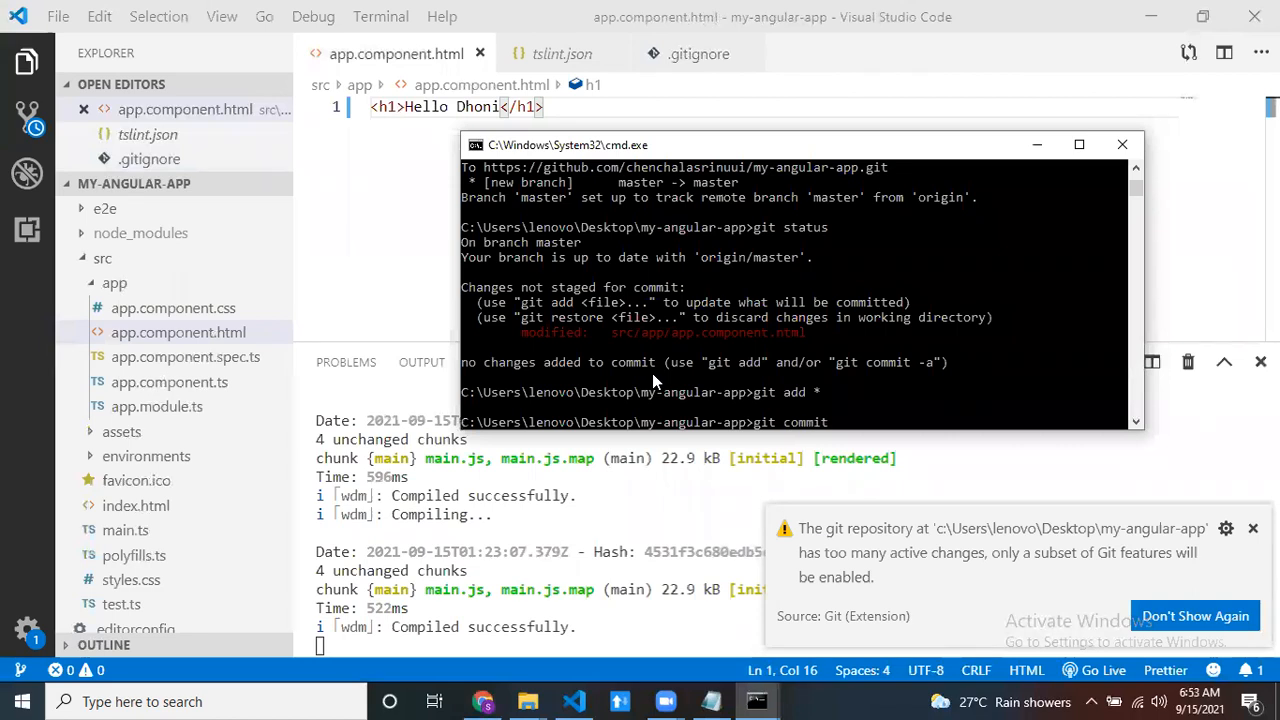
text( -m "name change")
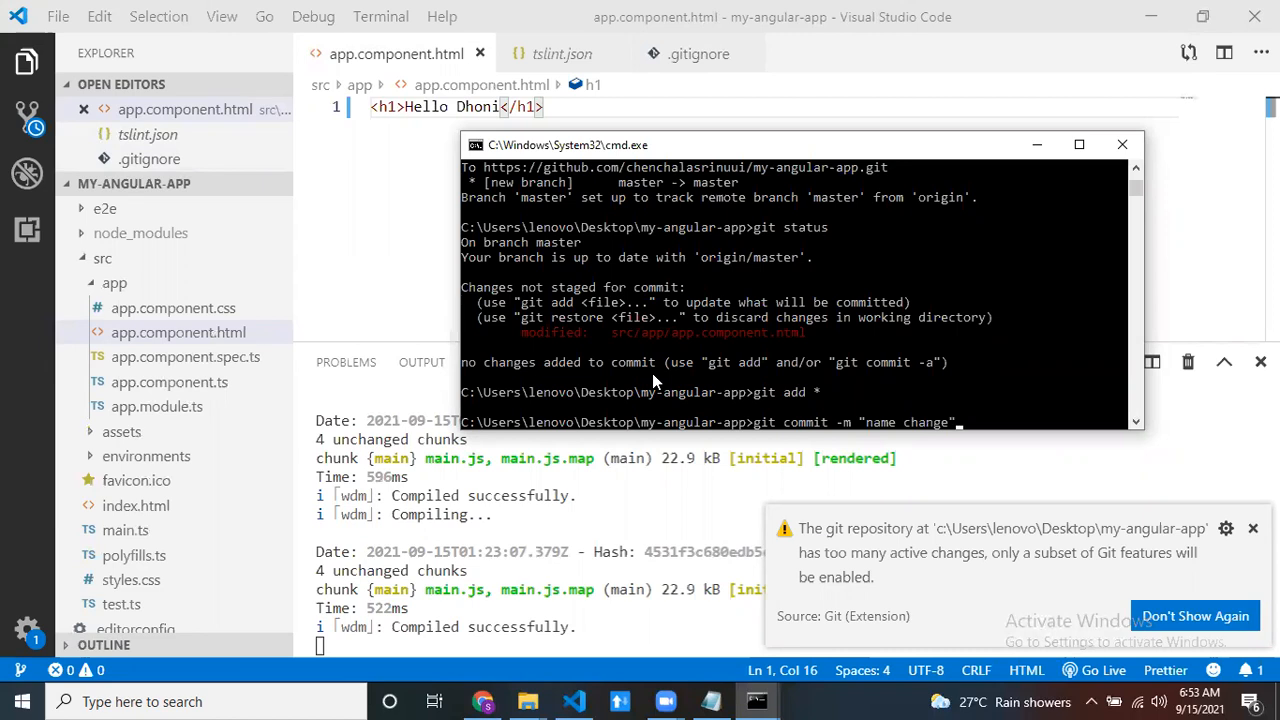
key(Return)
text(git push)
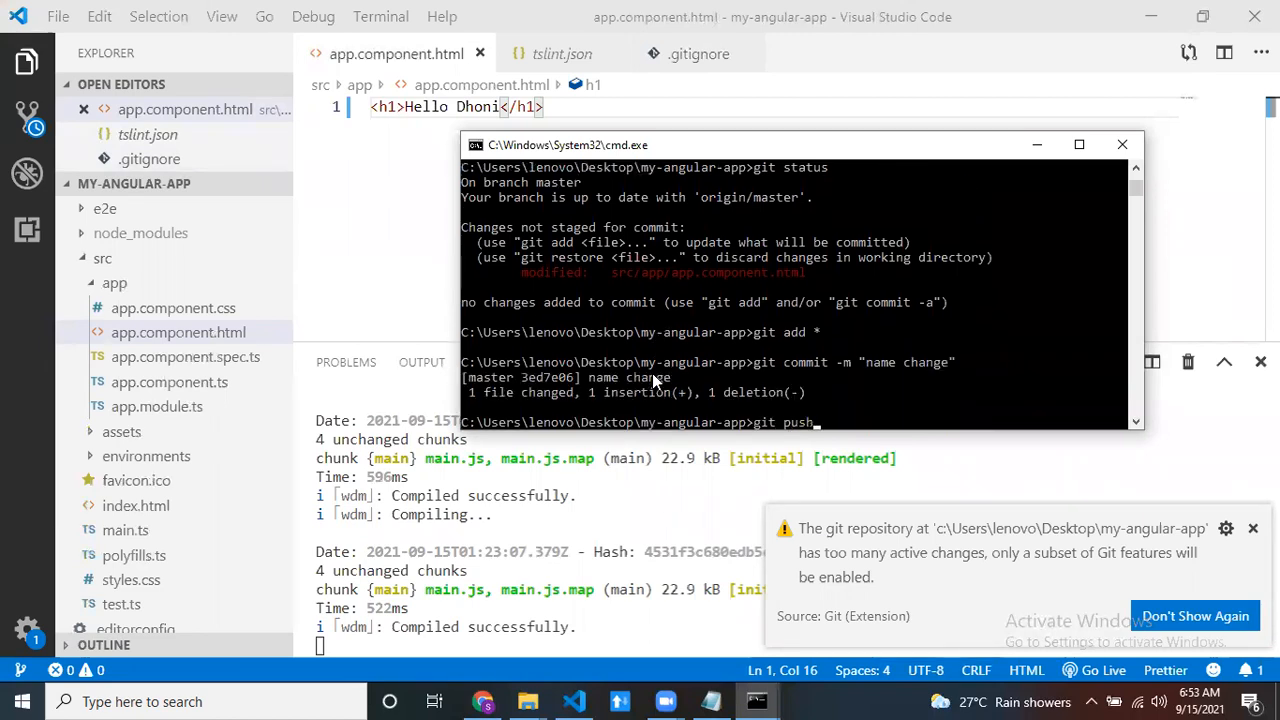
key(Return)
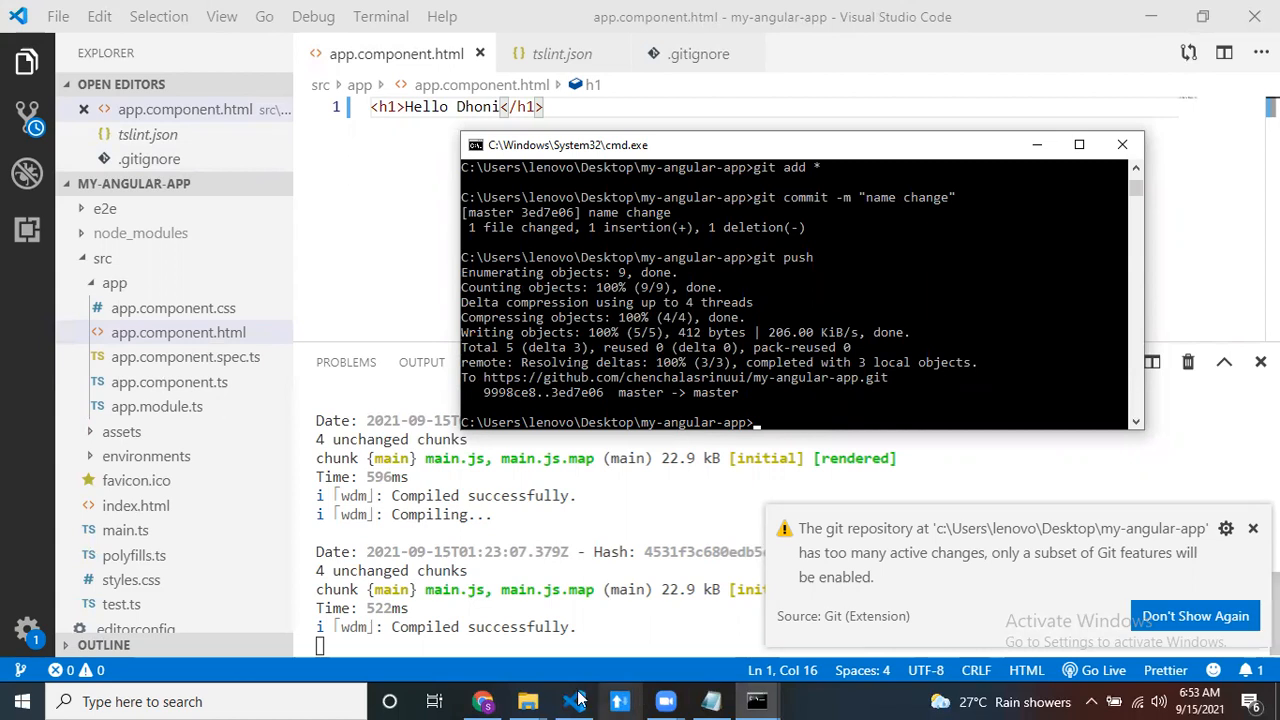
- Switch to Chrome, reload the Amplify build page, and open the my-angular-app overview to check the master branch's deployment progress
click(483, 701)
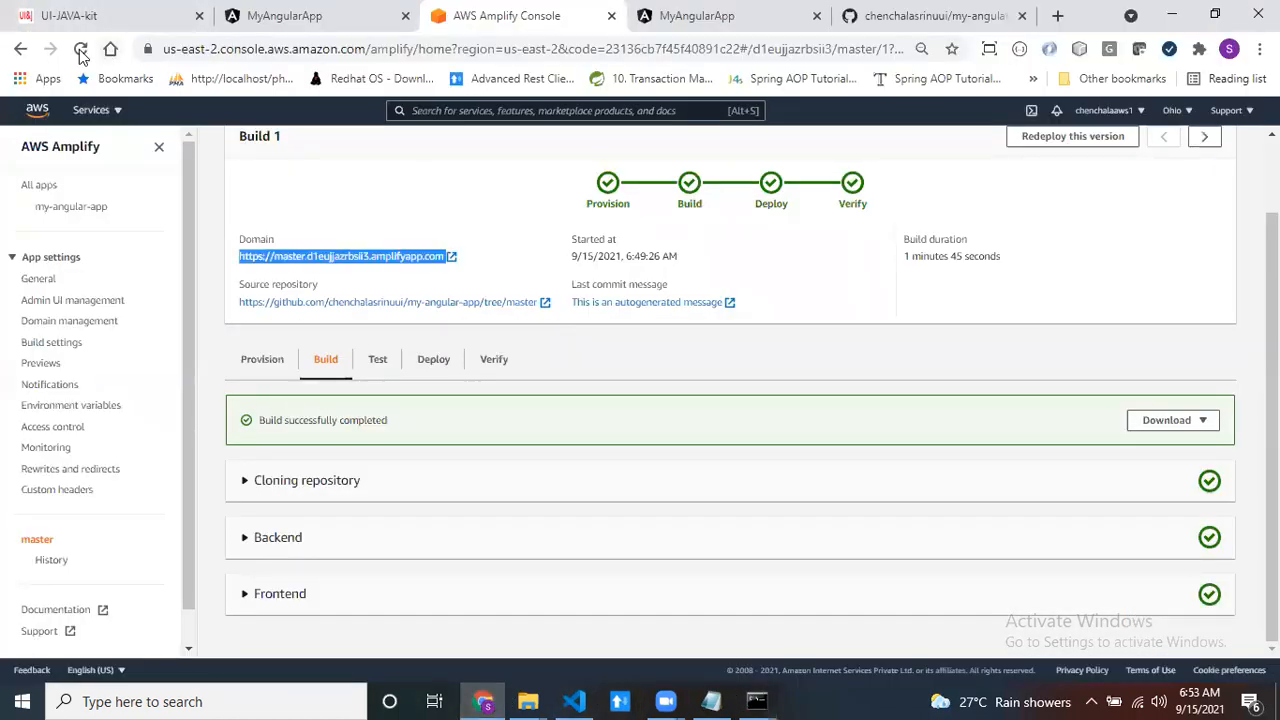
click(79, 49)
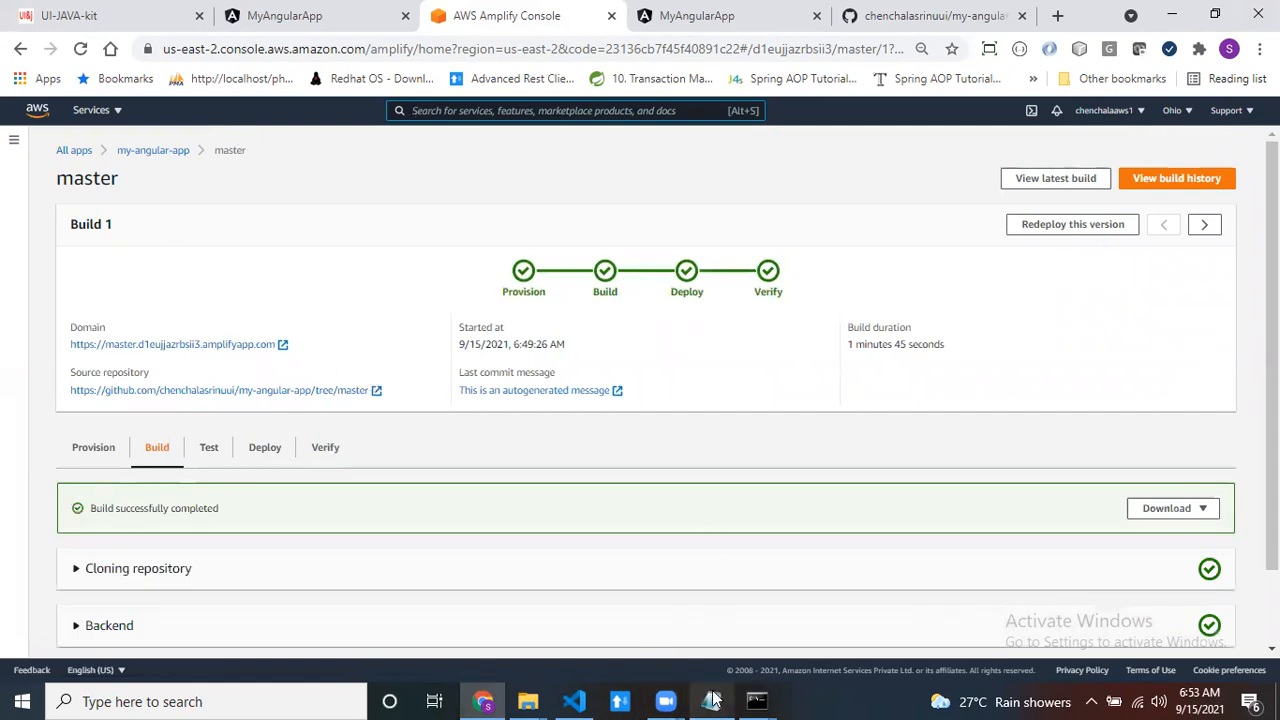
mouse_move(765, 700)
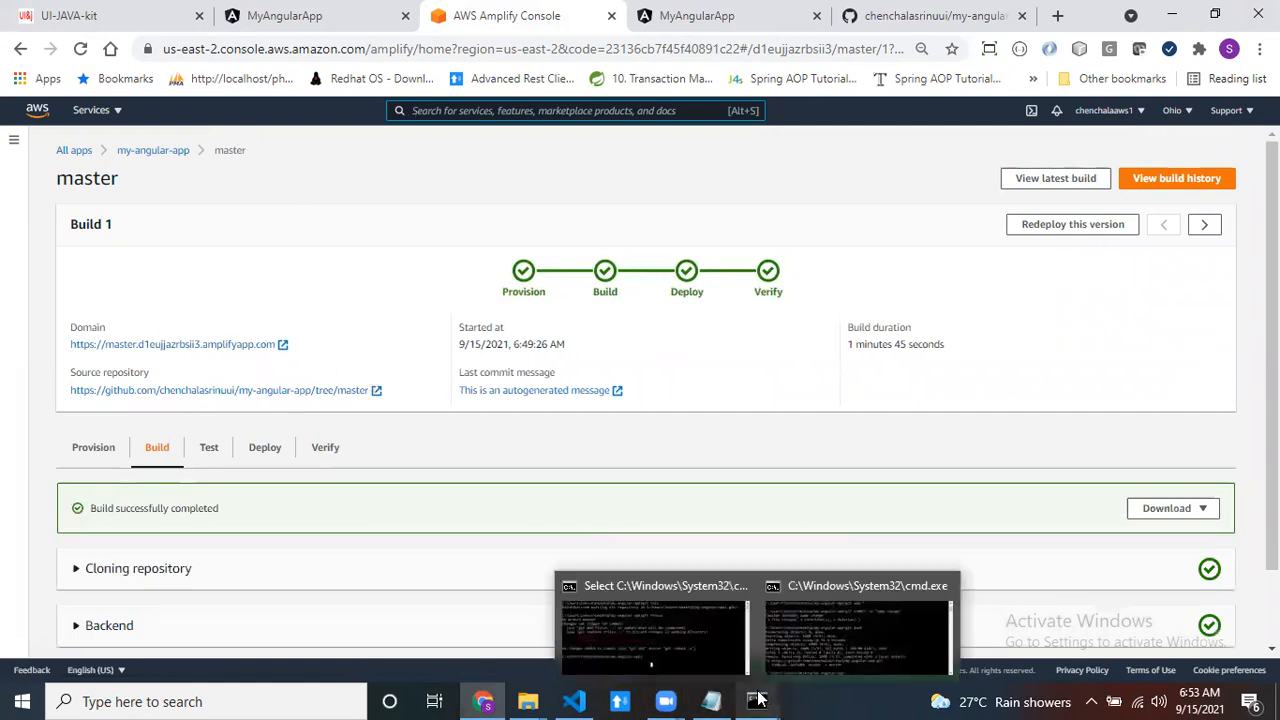
click(821, 628)
scroll(668, 400, down, 1)
click(265, 258)
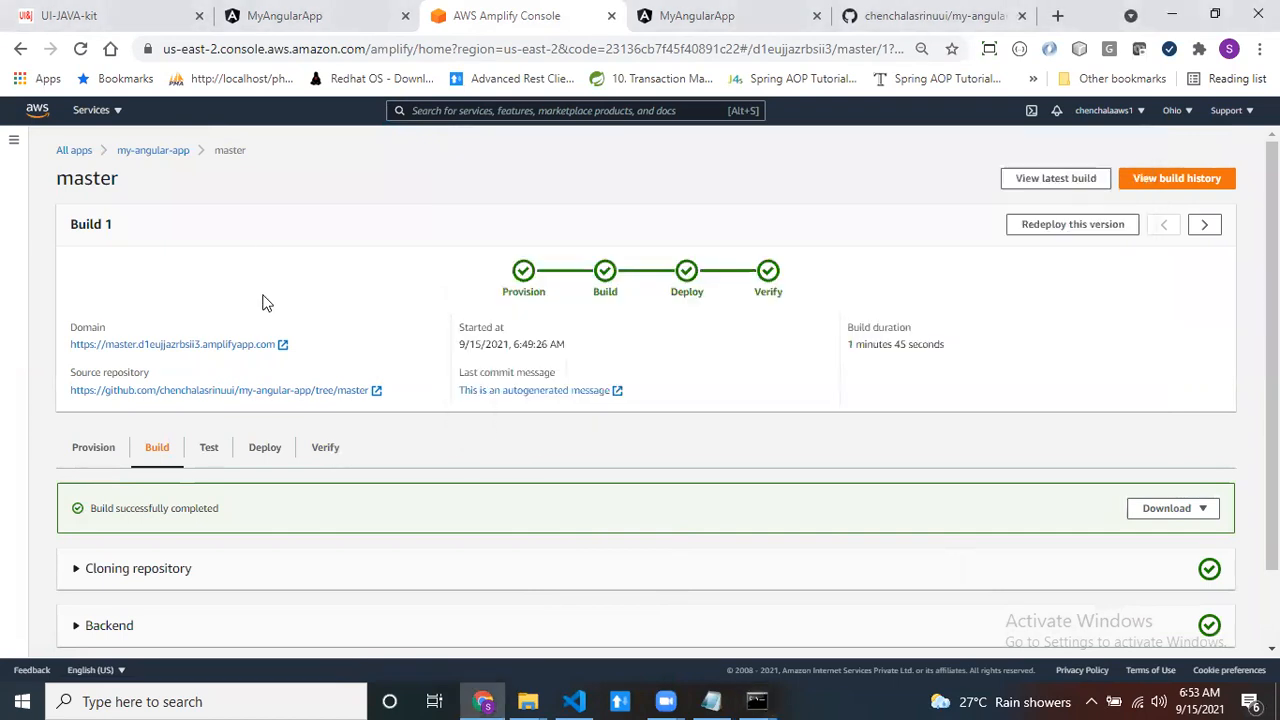
click(150, 152)
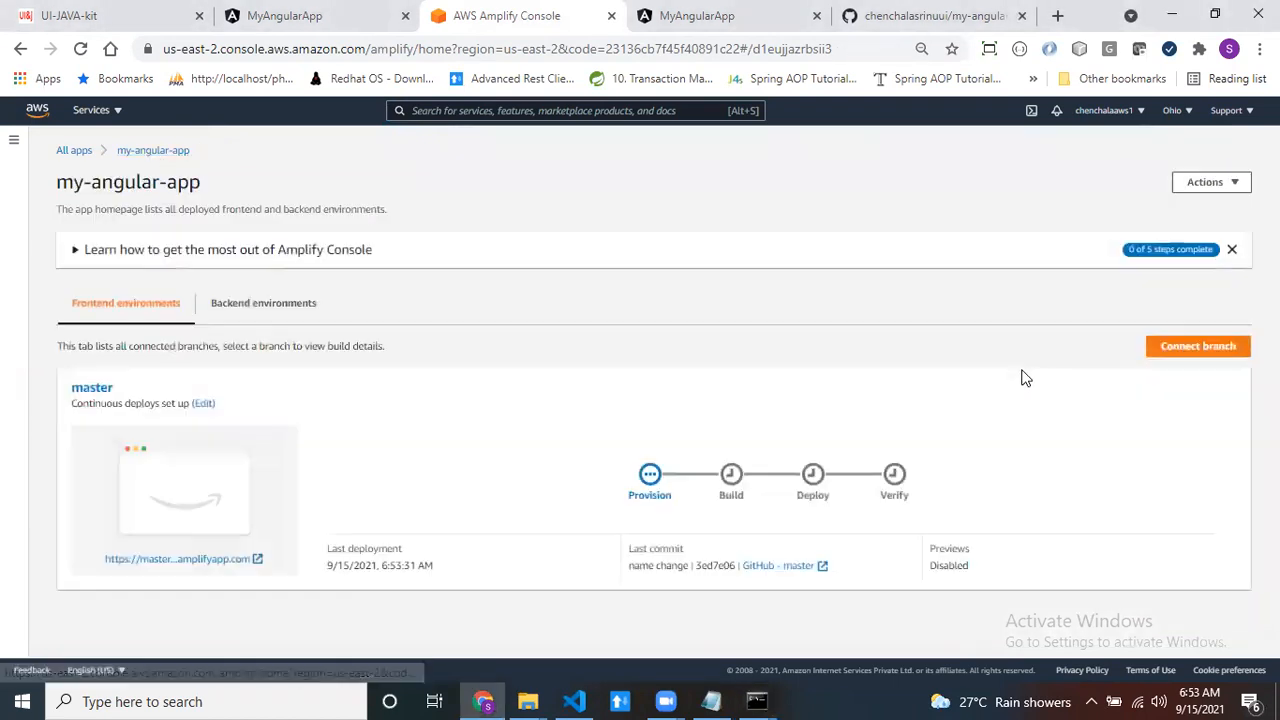